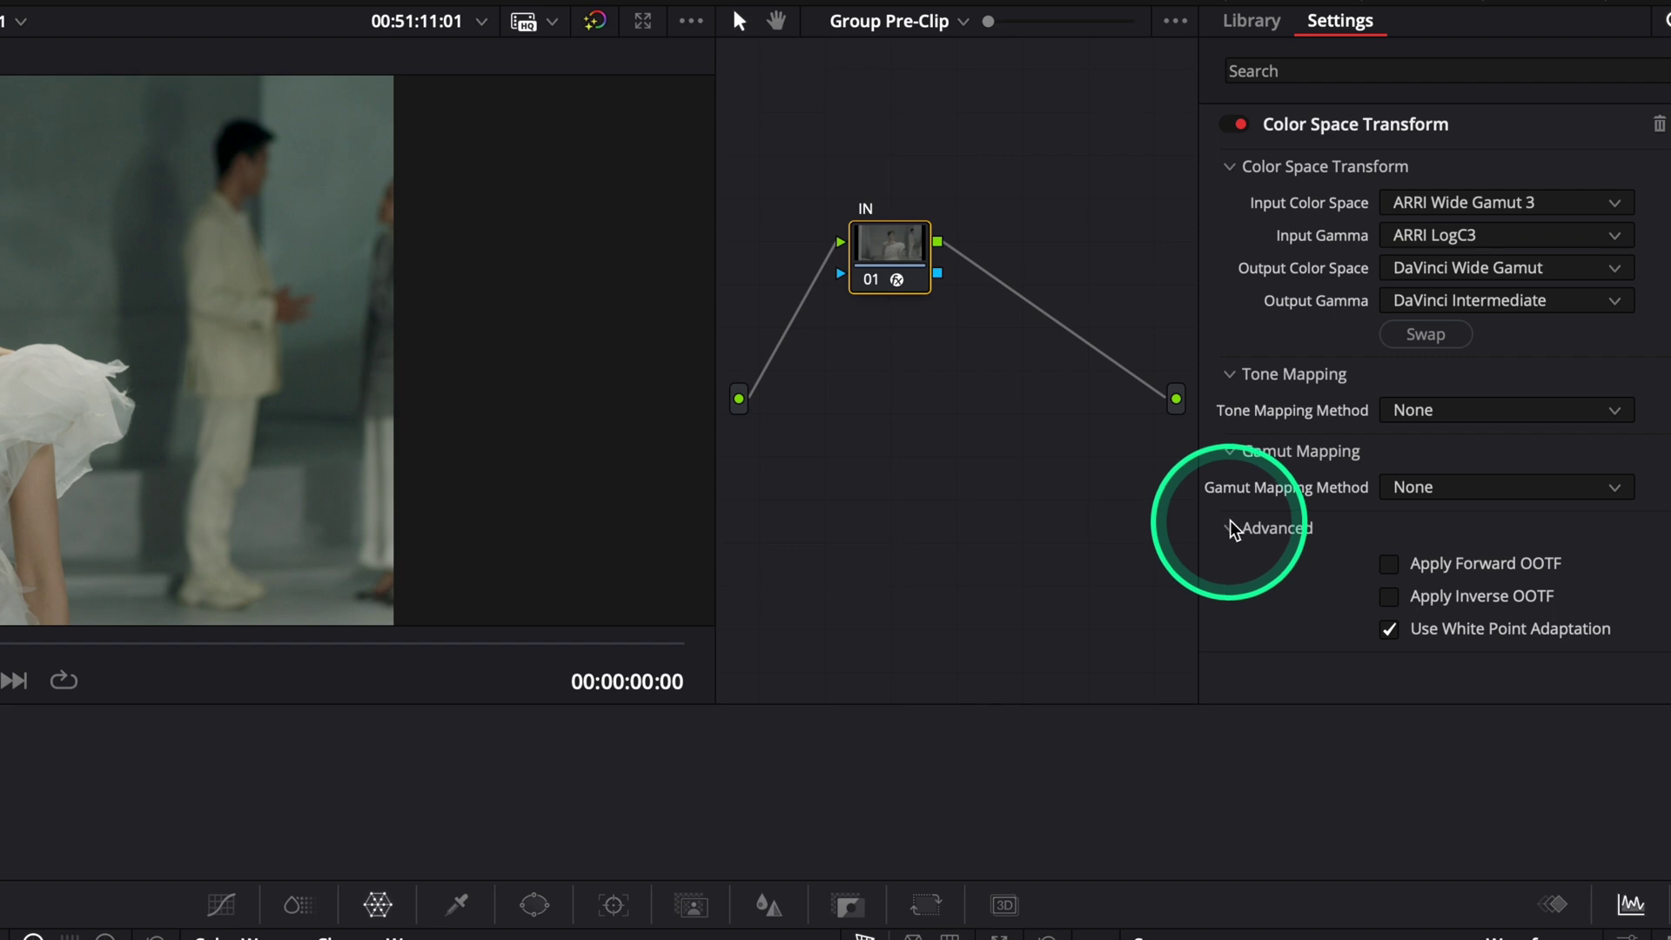
- Switch the node graph to the Group Post-Clip level
click(929, 22)
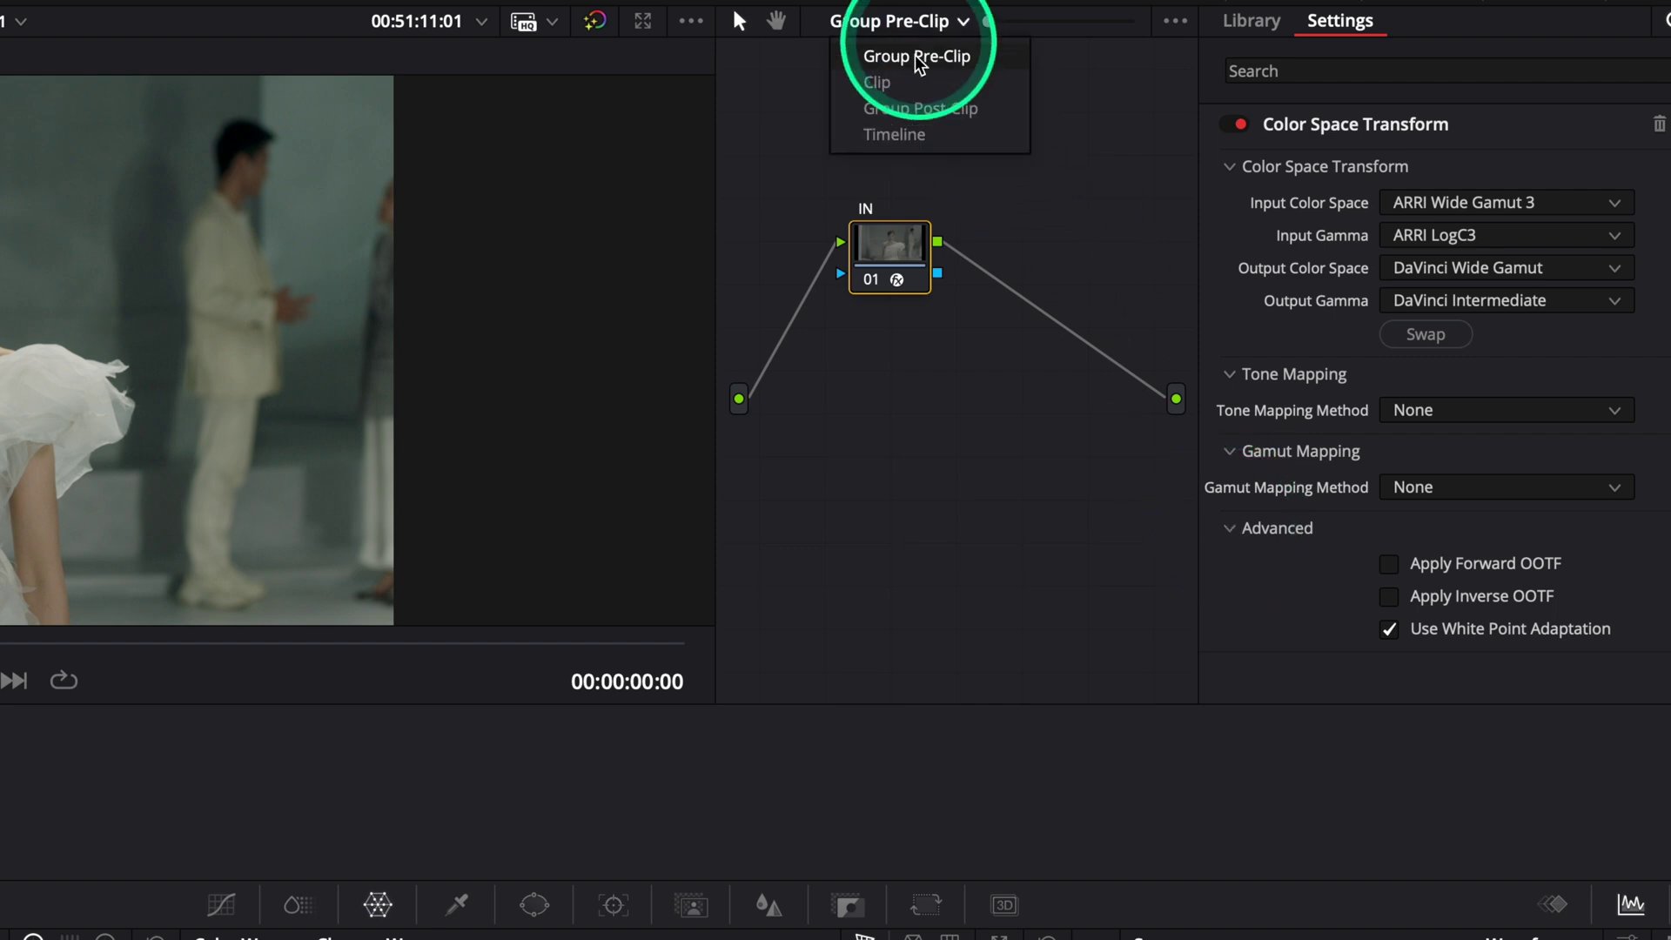
click(915, 112)
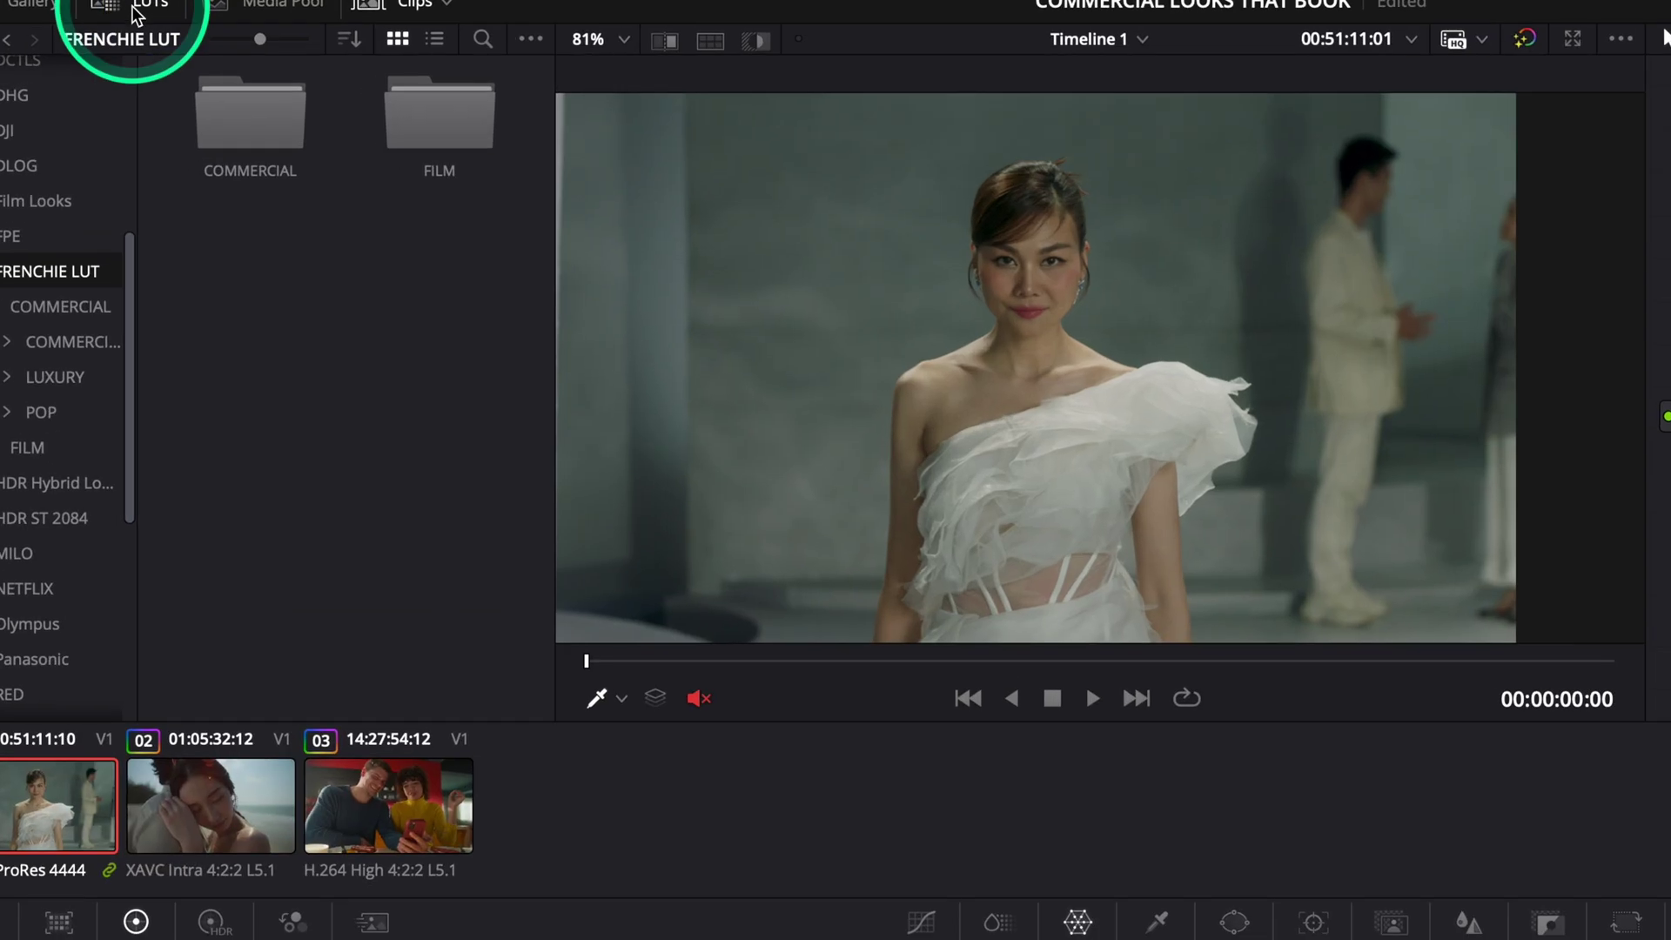
- Open the DWG folder of LUXURY looks in the COMMERCIAL section of the FRENCHIE LUT collection
double_click(244, 107)
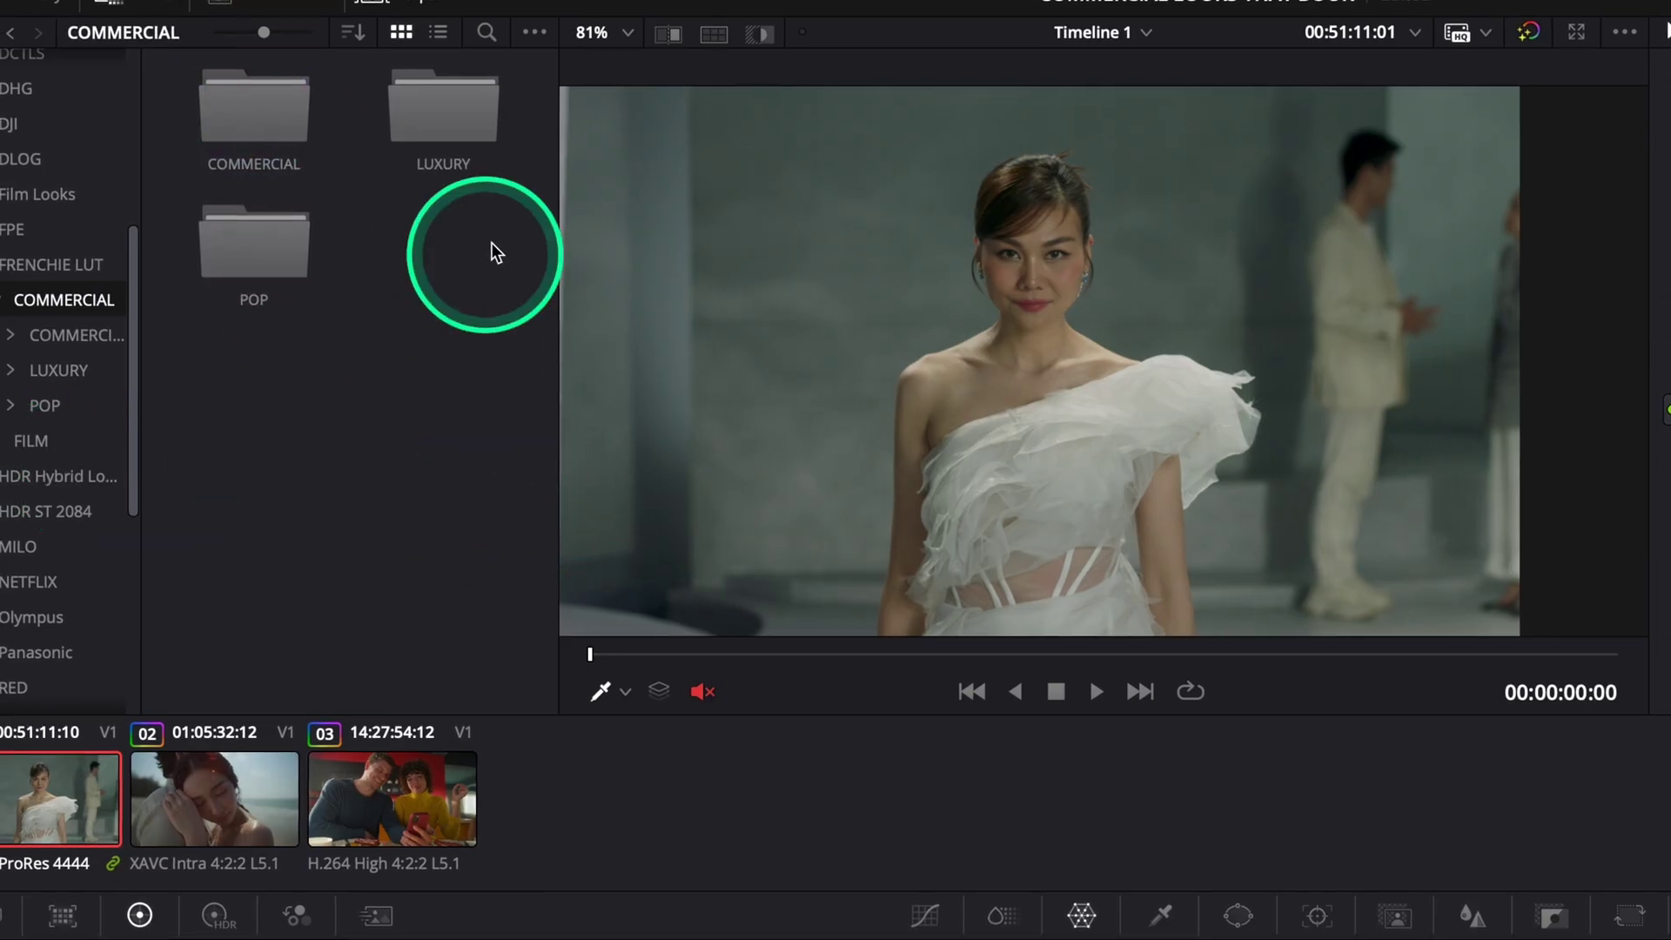
double_click(445, 129)
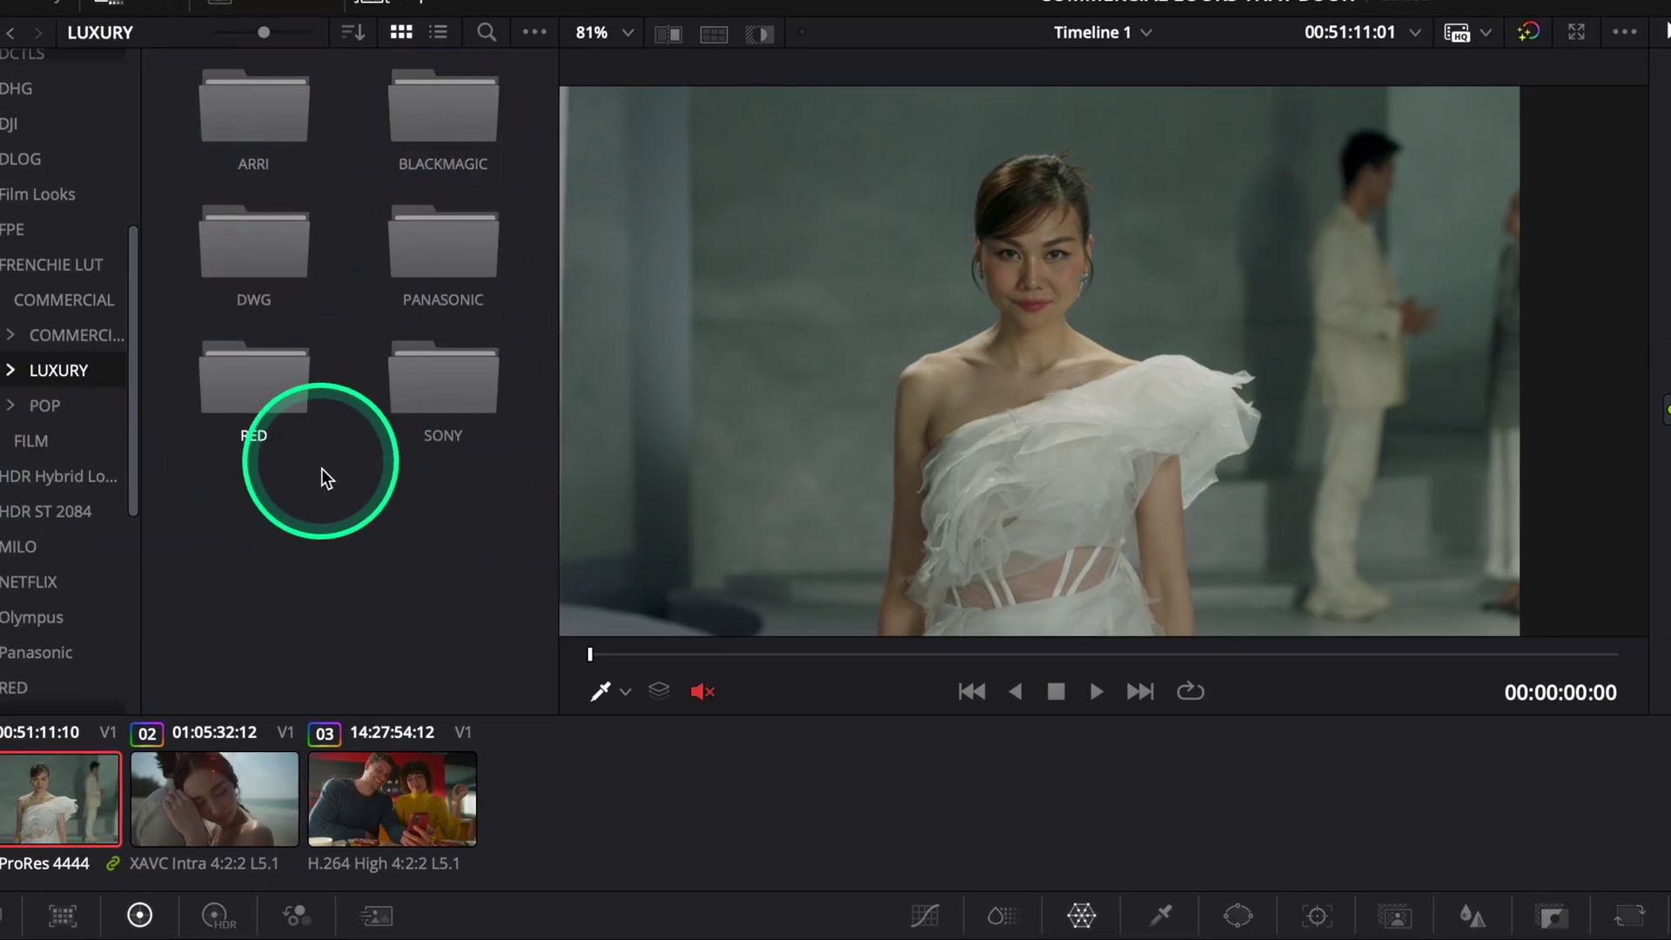
click(251, 270)
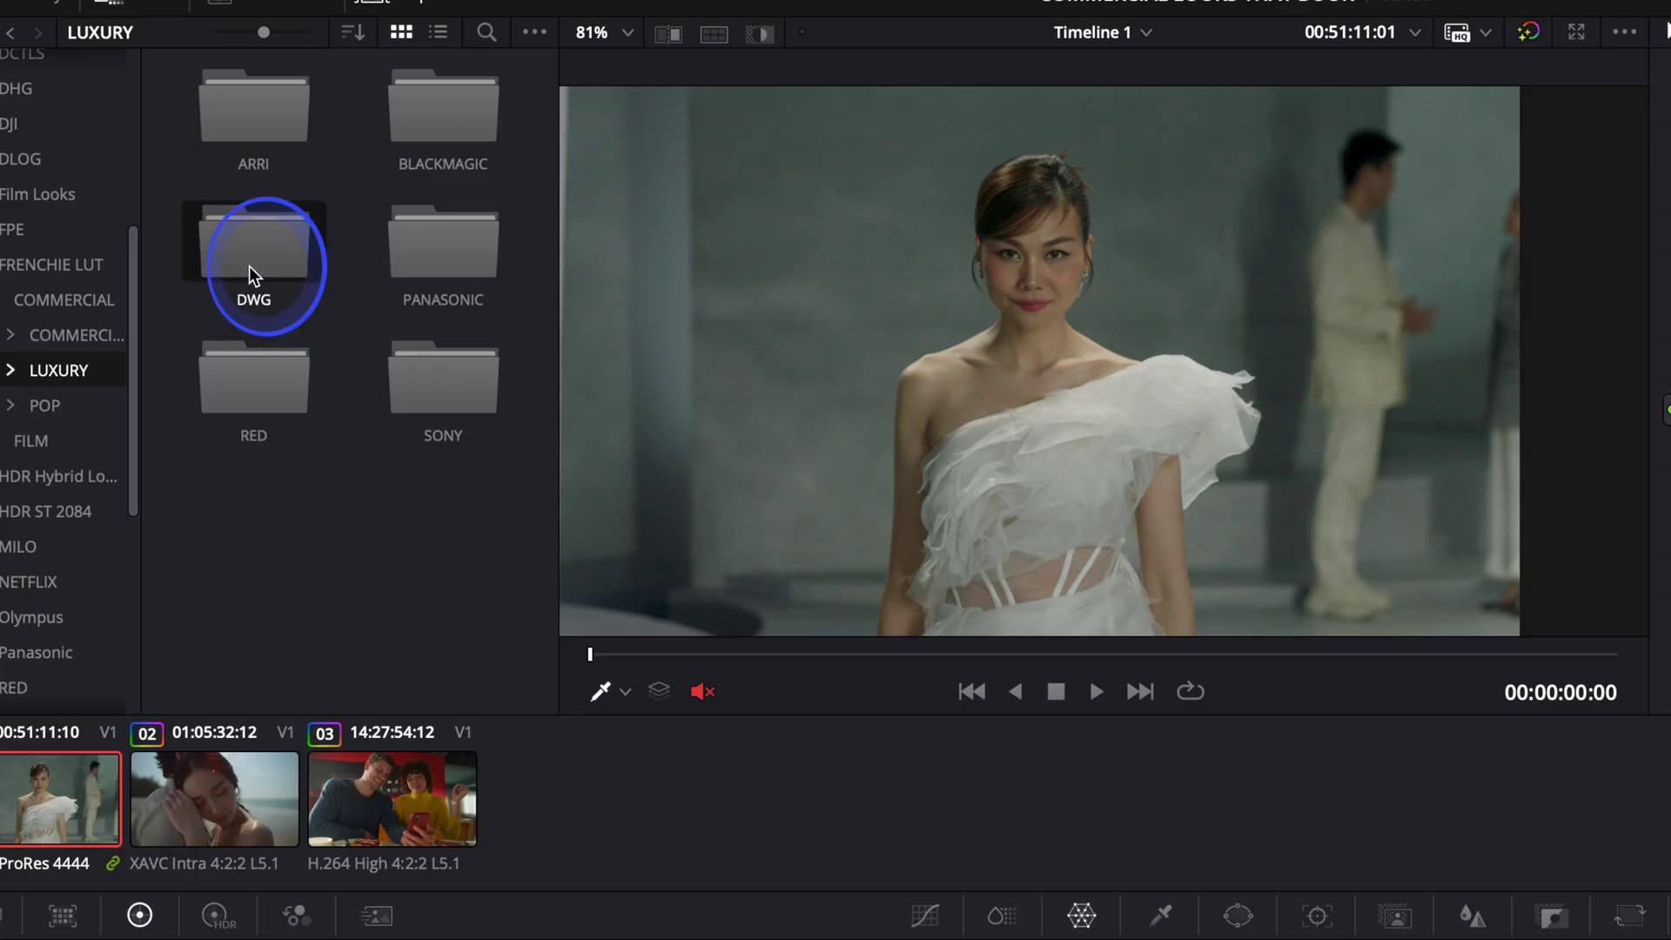
double_click(249, 265)
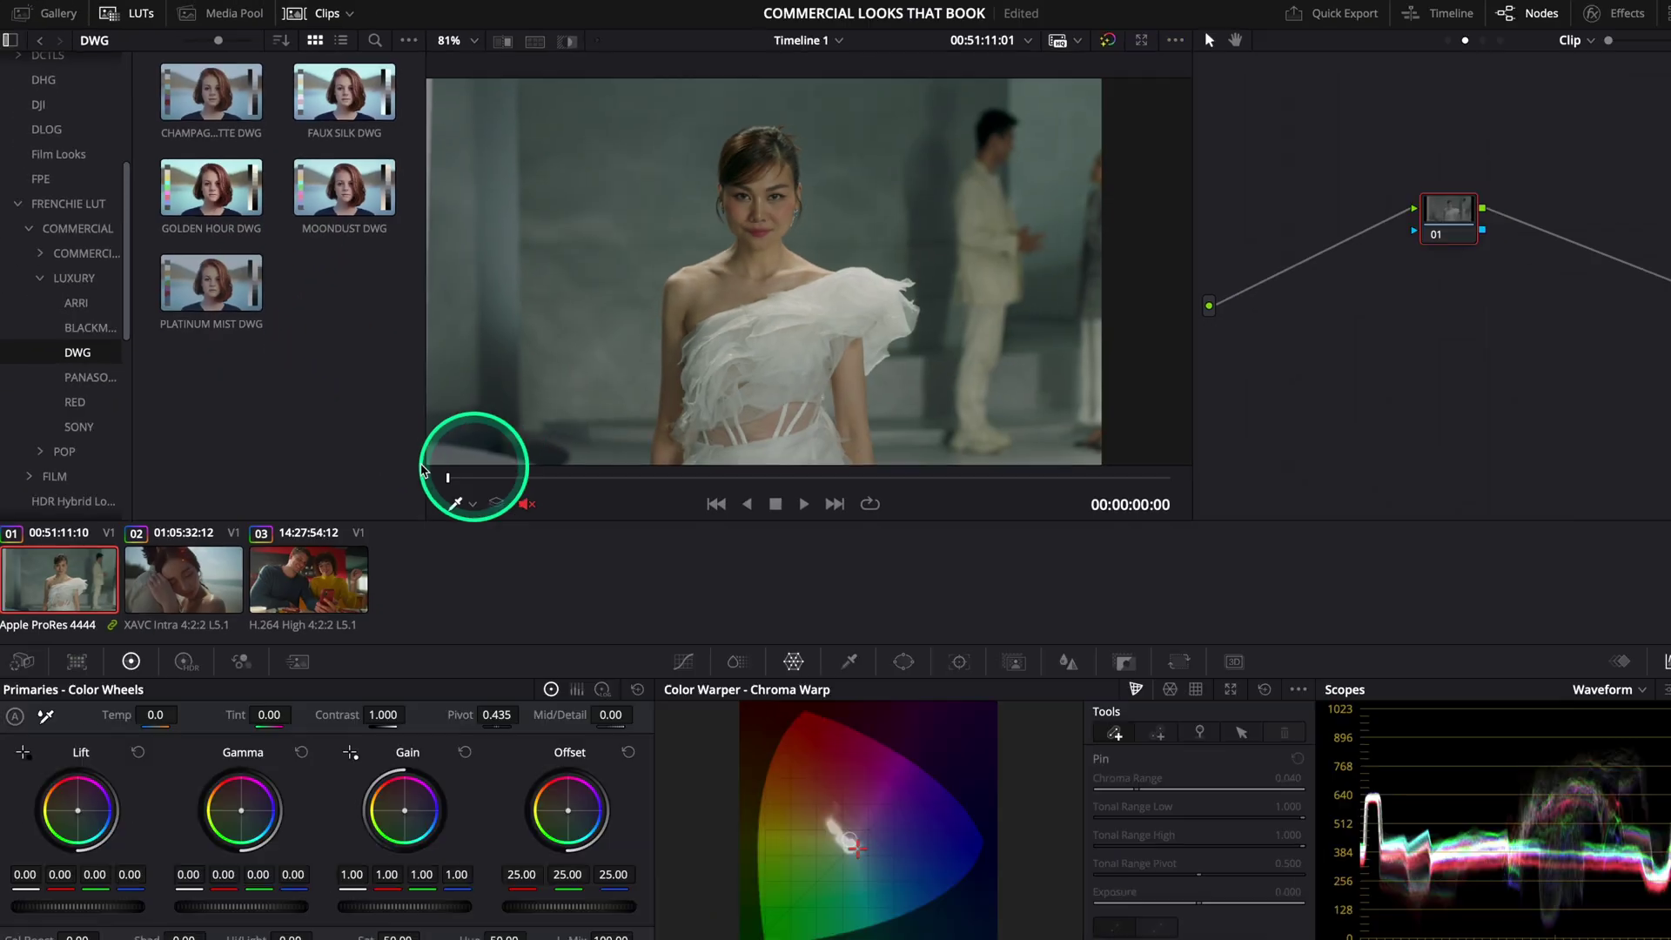
- Apply the FAUX SILK DWG LUT to the clip's node, label the node FAUX SILK and compare with the ungraded image
mouse_move(206, 105)
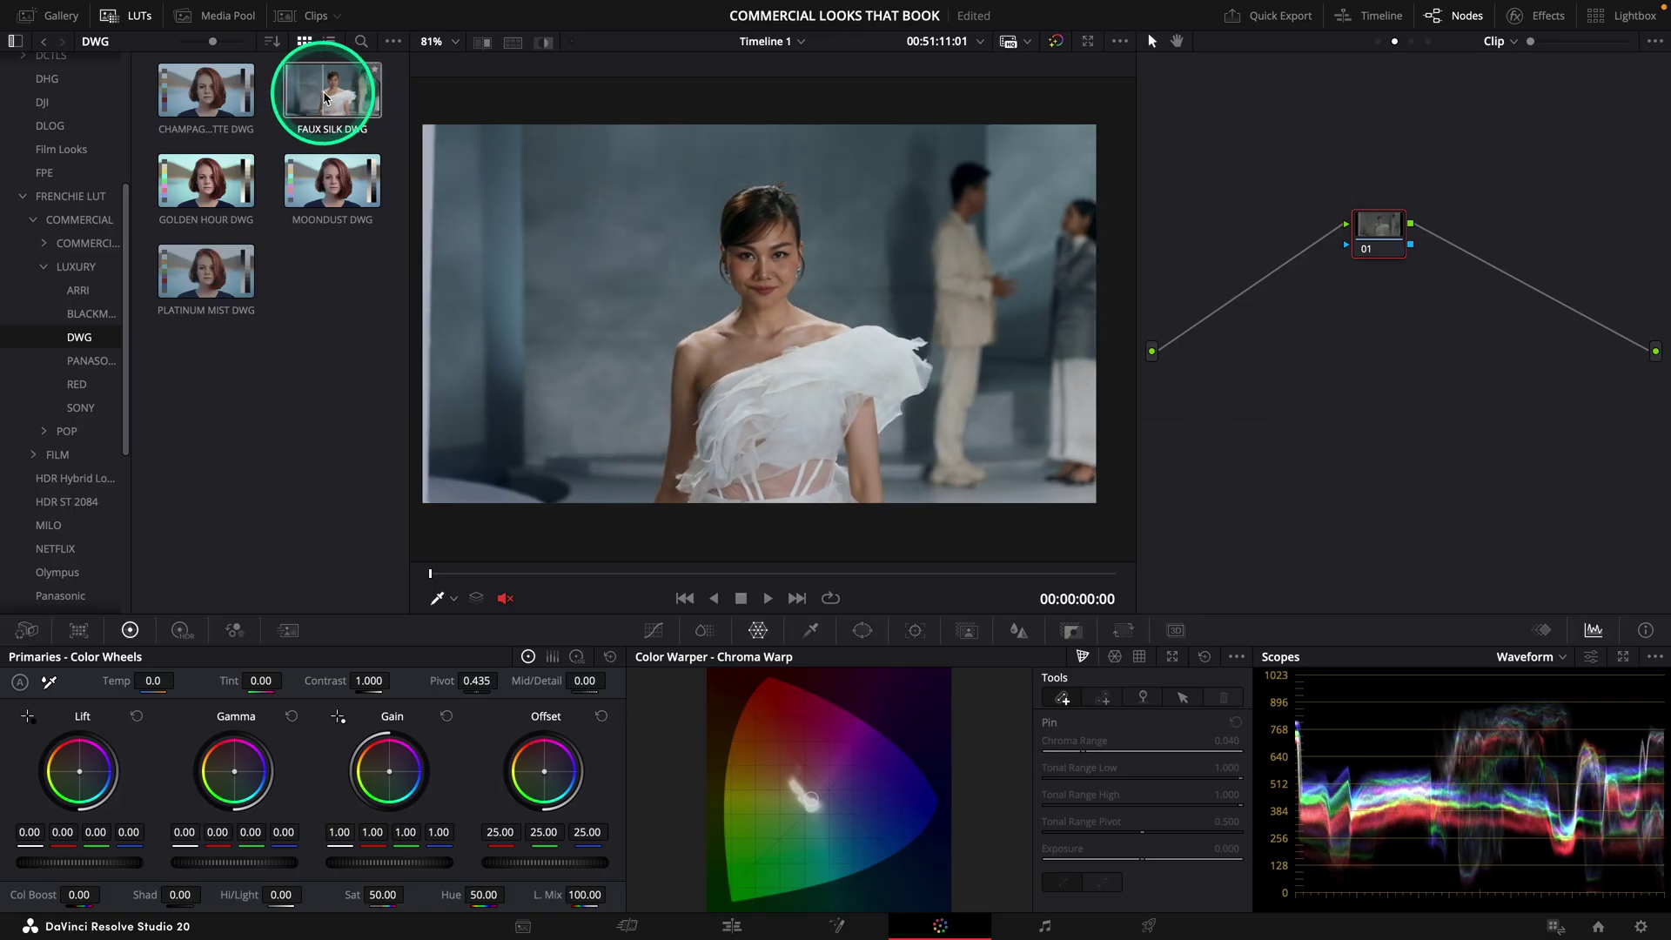
double_click(324, 98)
click(122, 16)
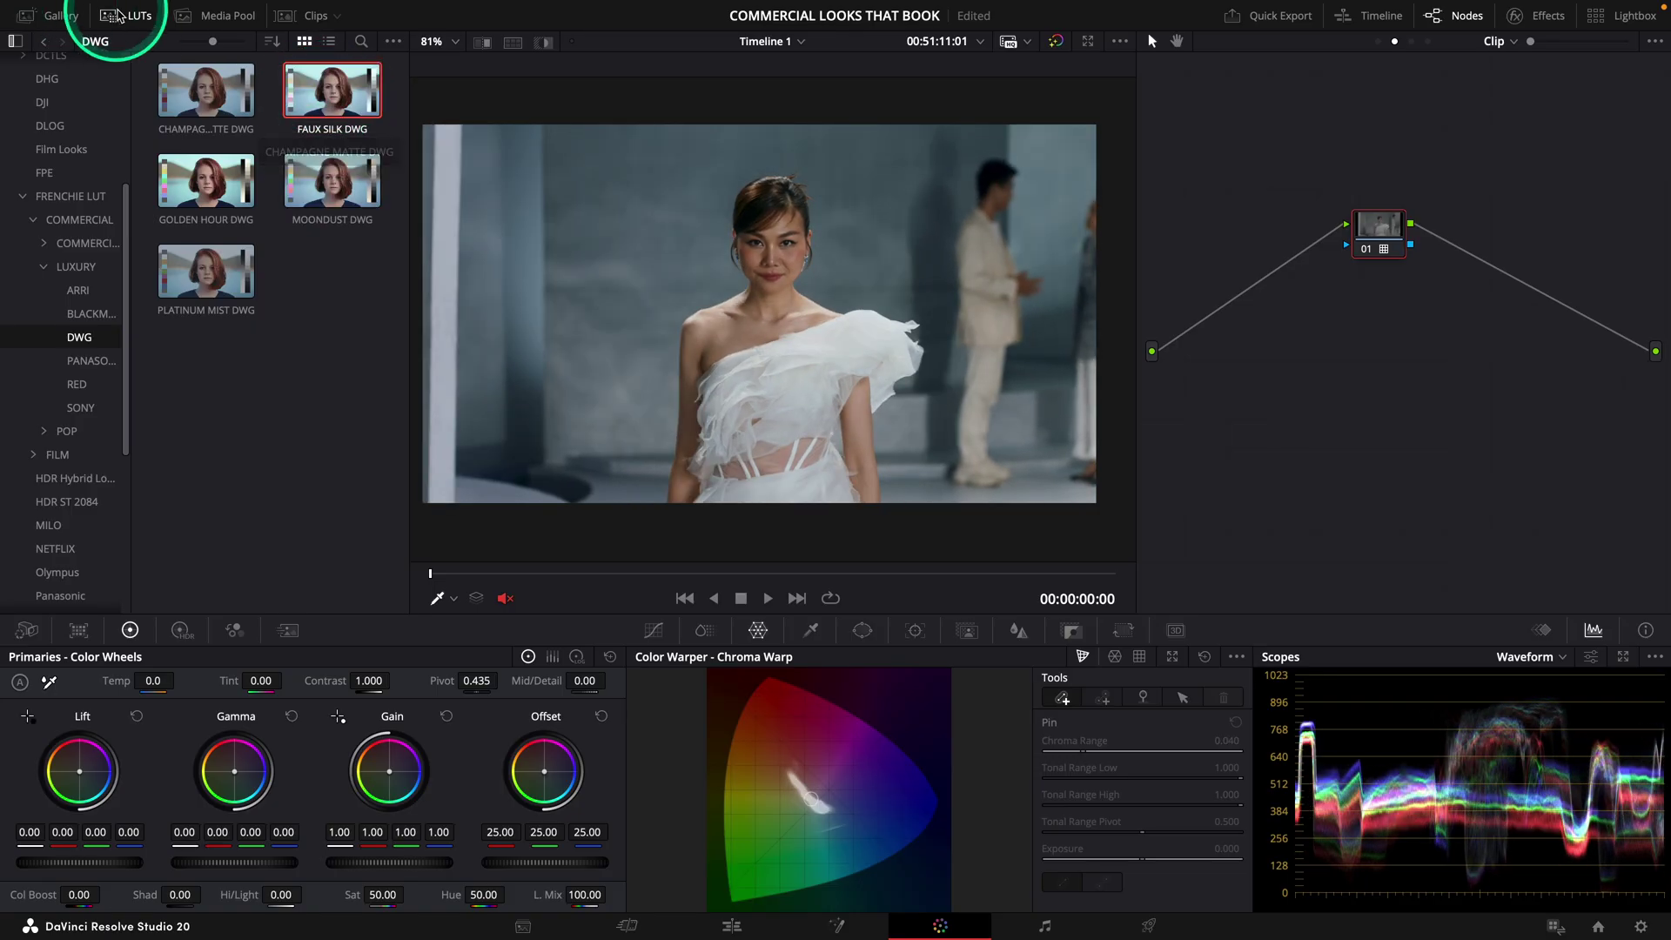
click(230, 269)
right_click(1388, 246)
click(1410, 287)
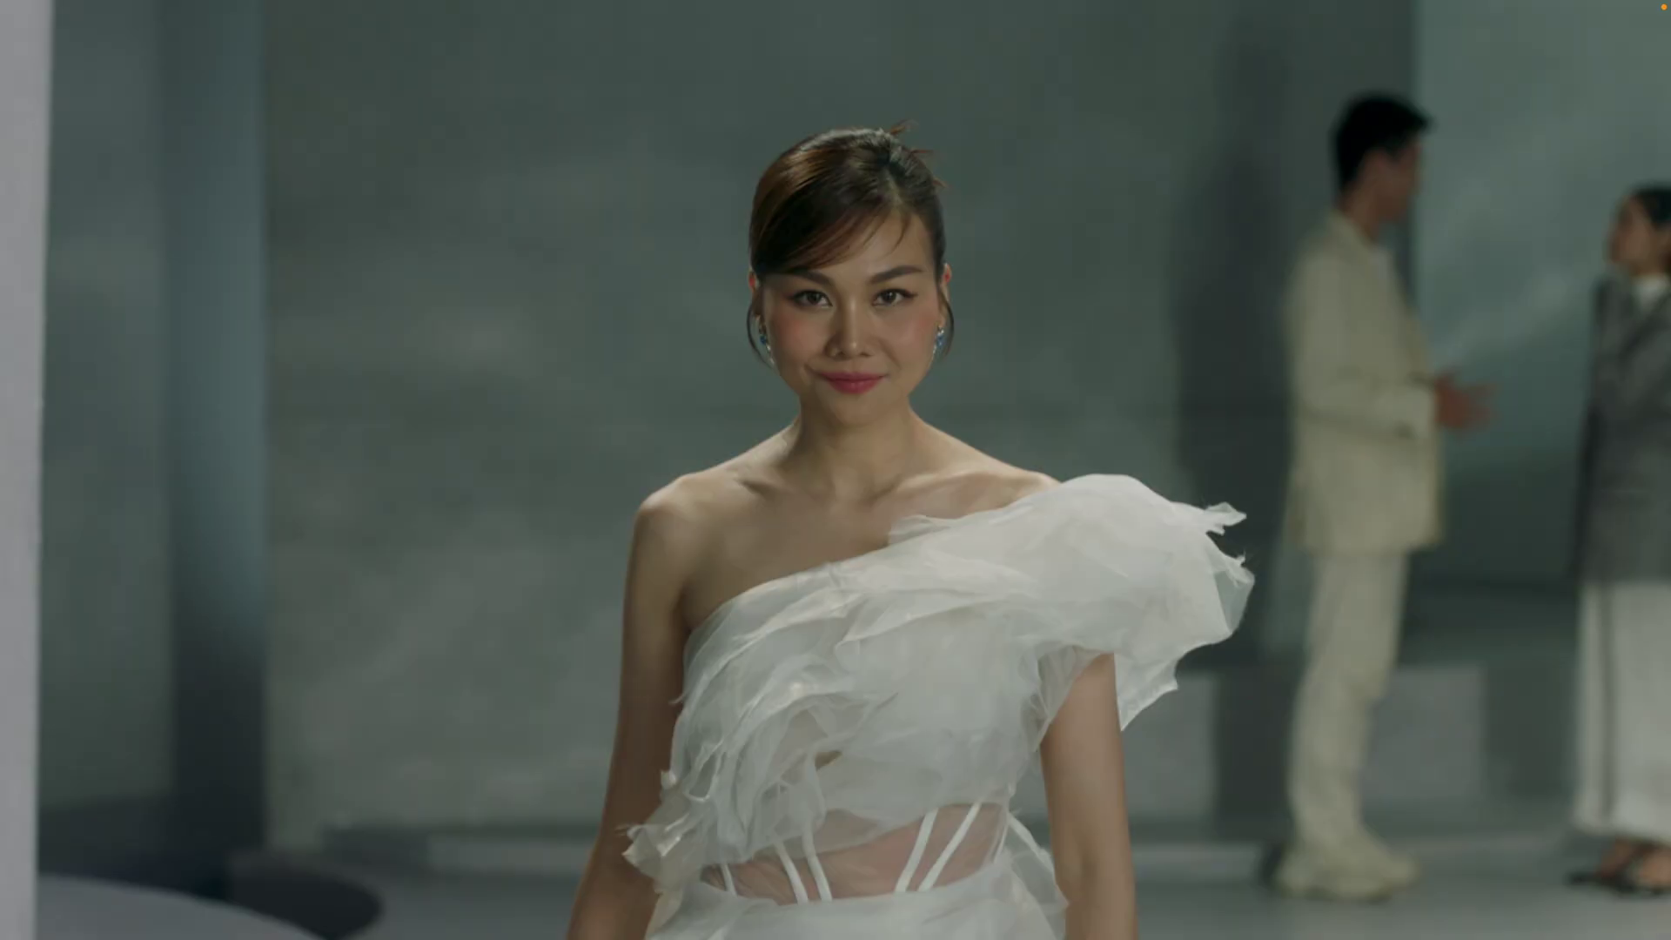
key(shift+d)
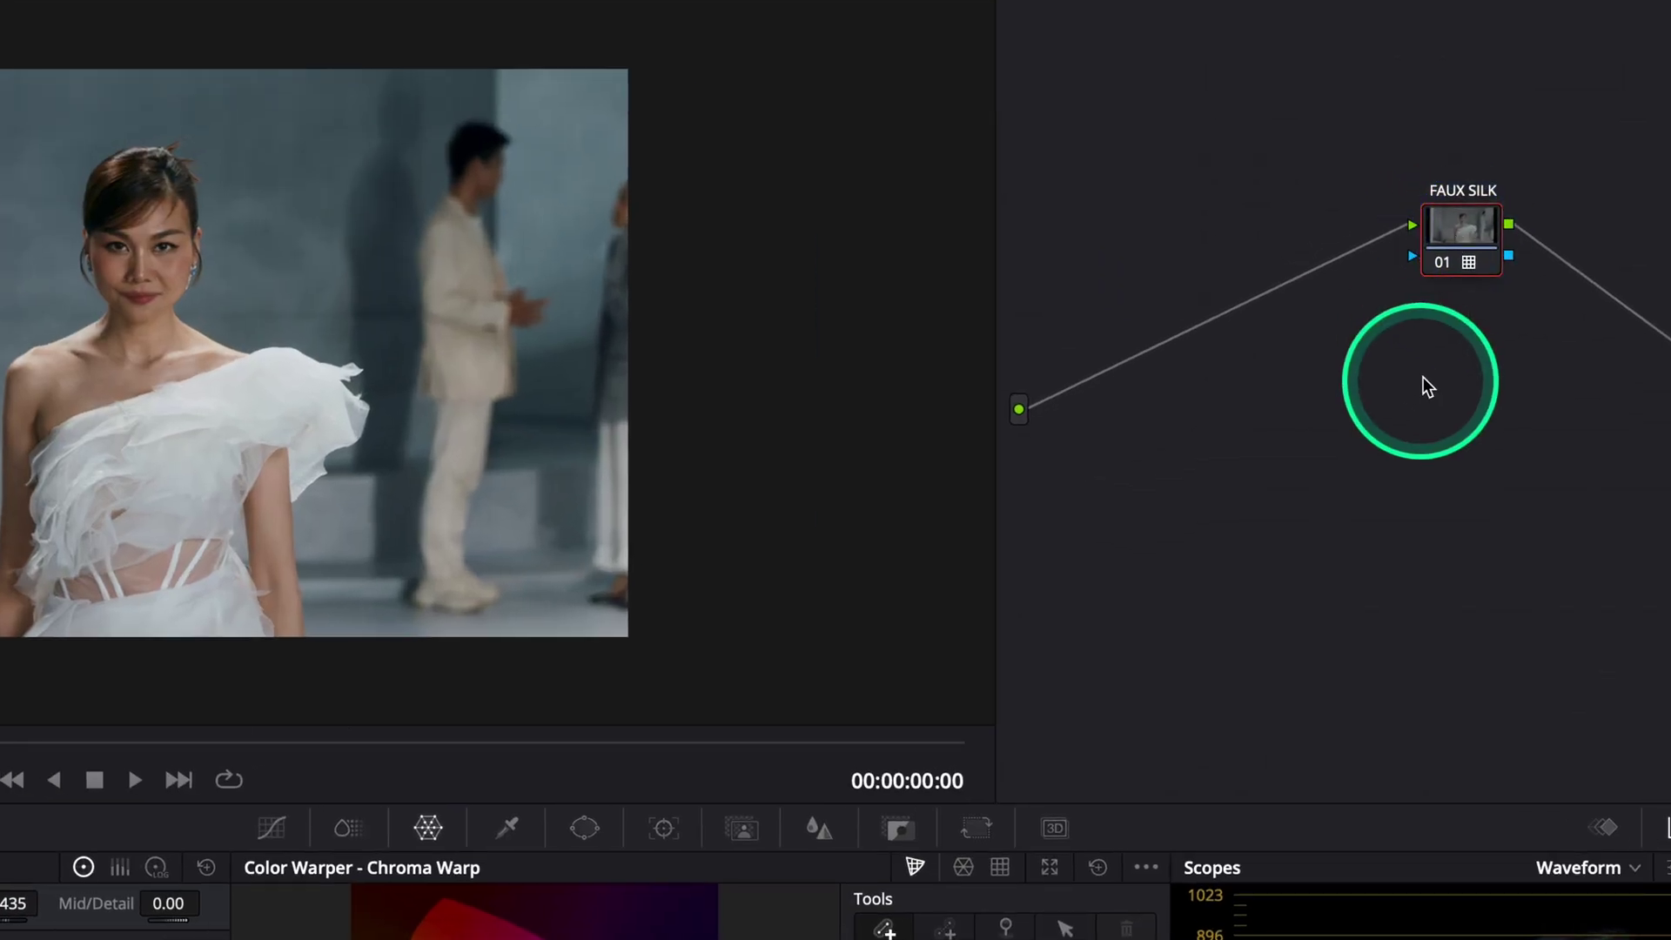
- Add a serial node before FAUX SILK and a second node parallel to it
key(shift+s)
drag(1490, 348, 1241, 223)
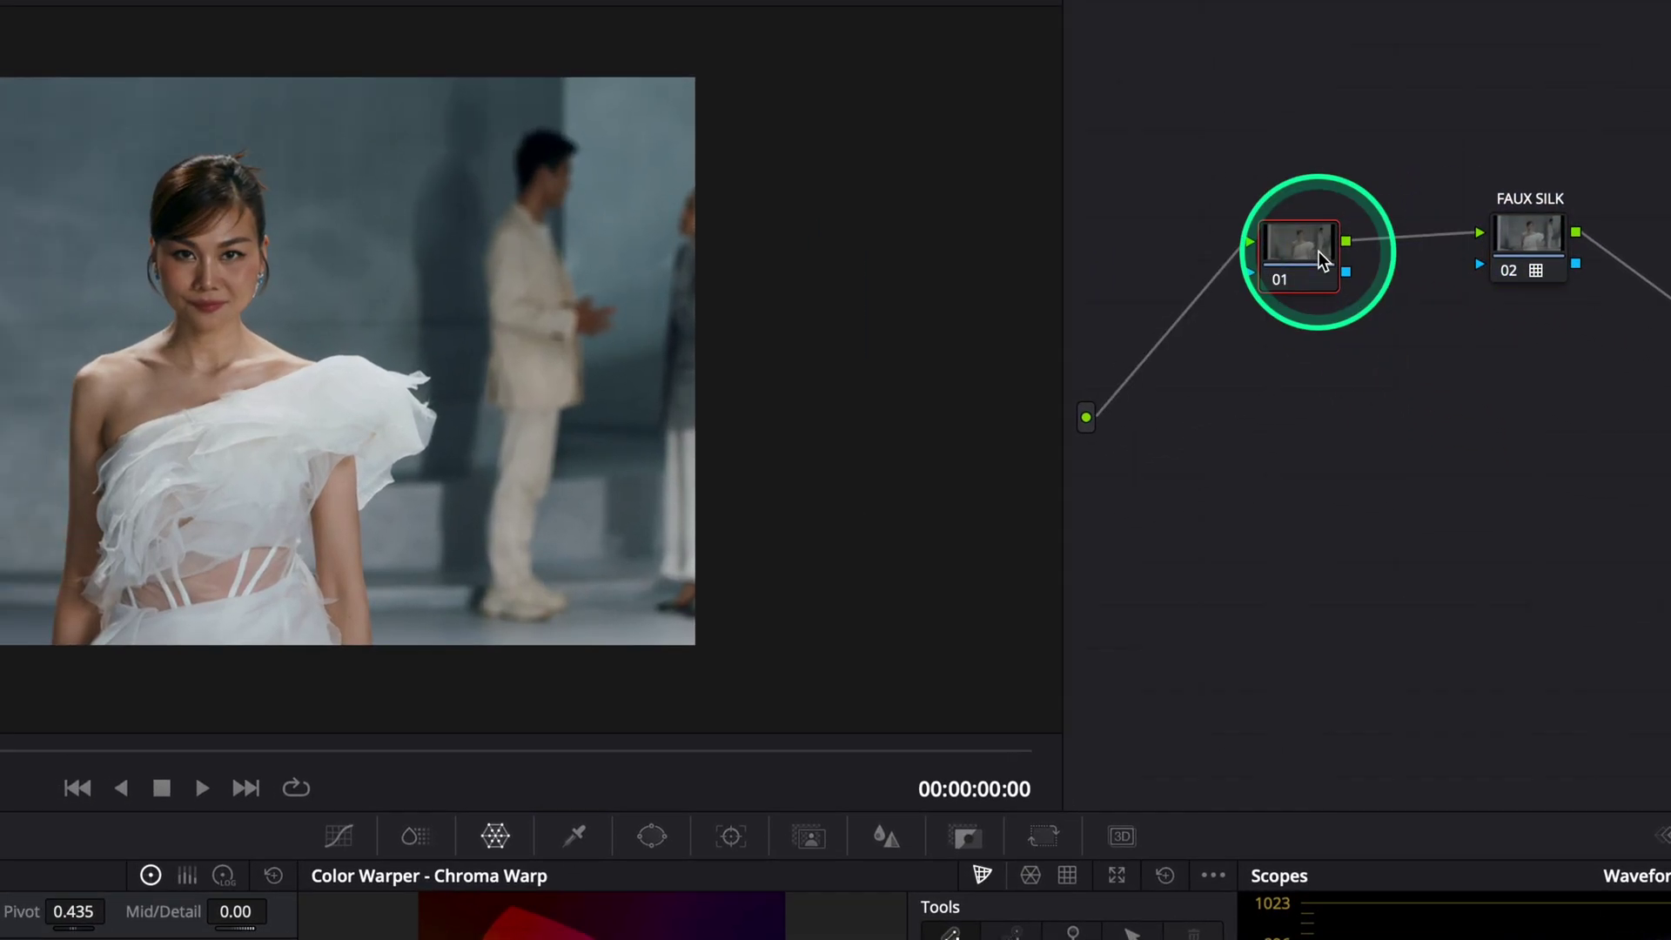
key(alt+p)
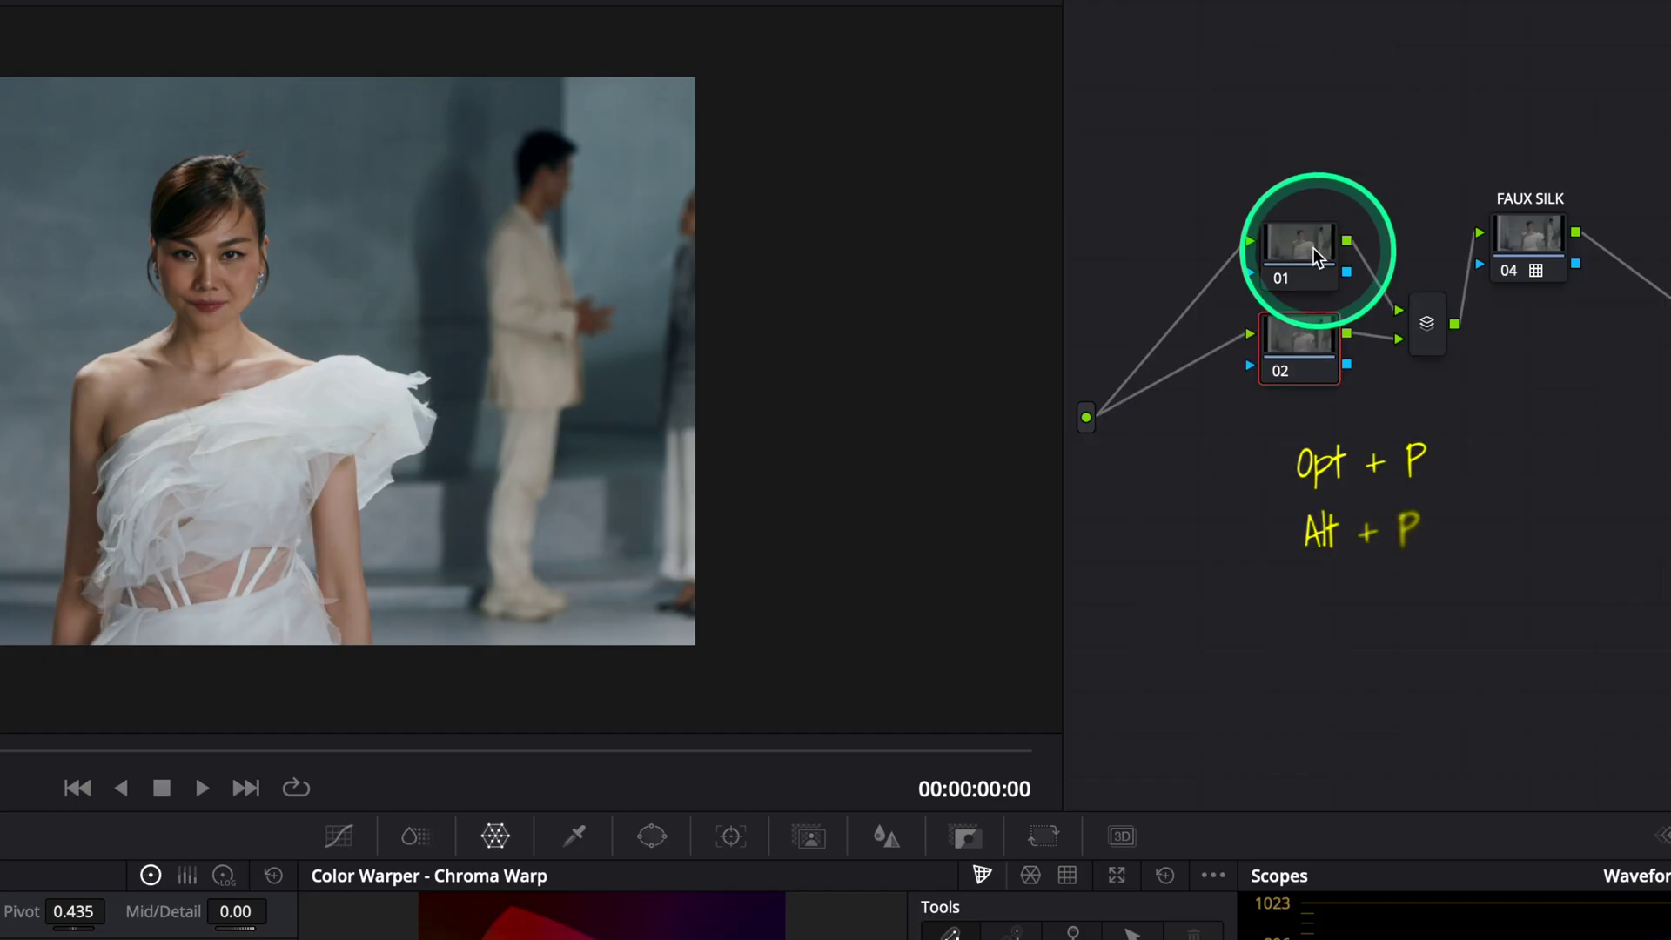
- Label the upper parallel node BALANCE
right_click(1267, 214)
click(1287, 258)
text(BALANCE)
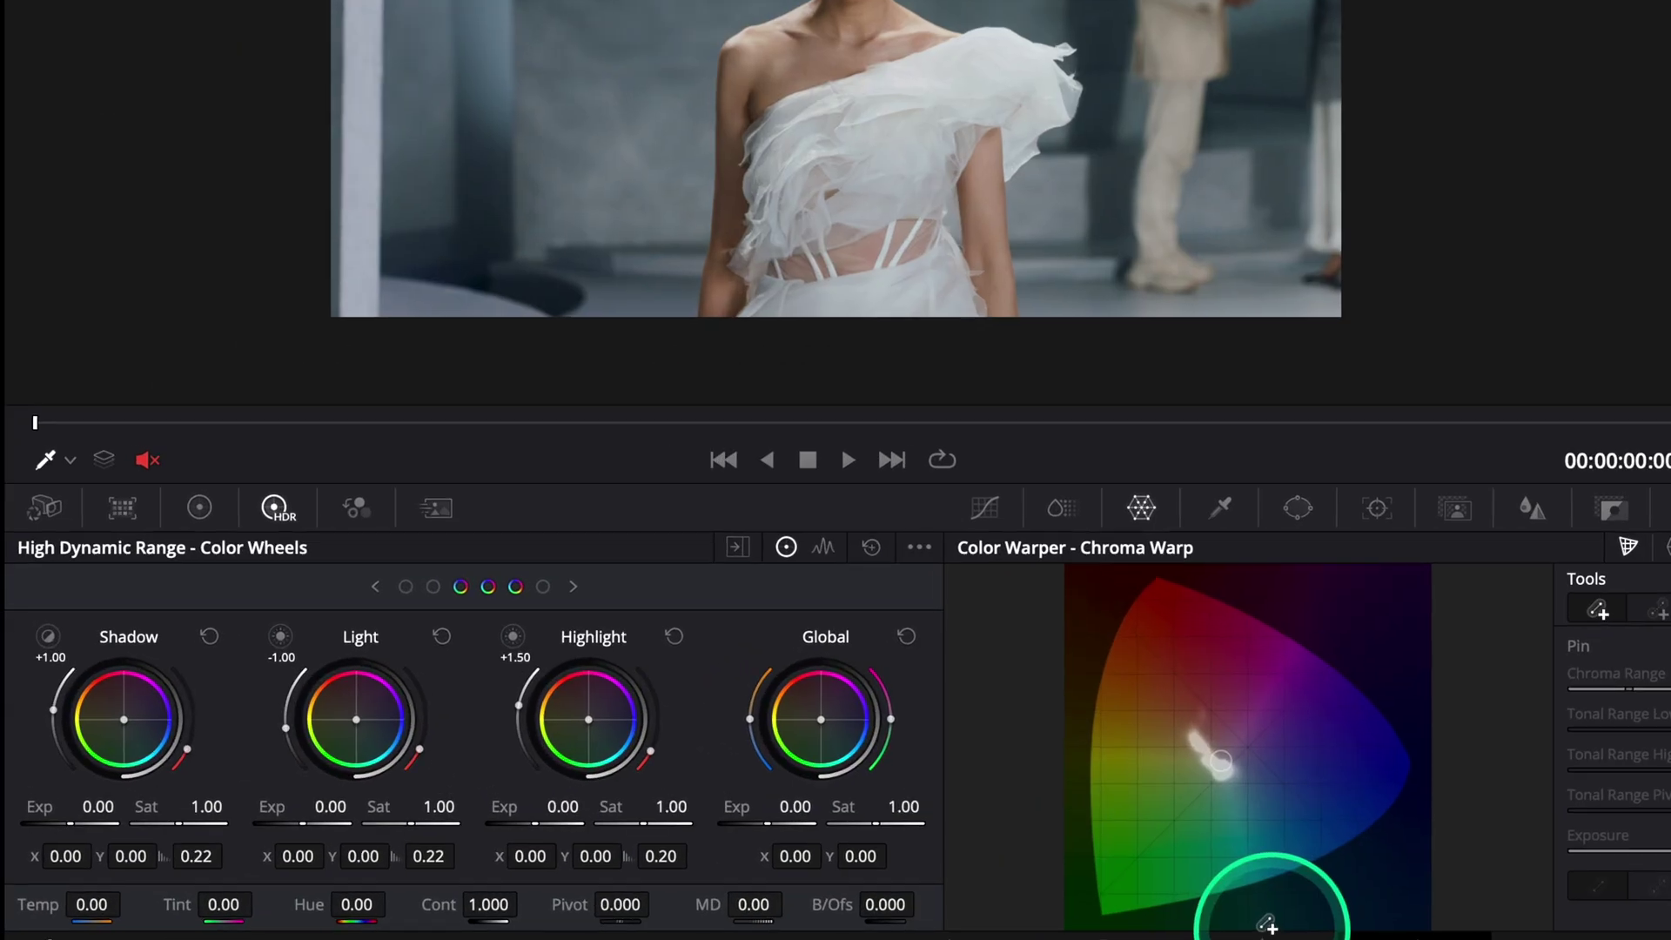
- In the HDR wheels on BALANCE, set exposure to 0.10 for Global, -0.04 for Light and -0.60 for Highlight
drag(783, 816, 836, 822)
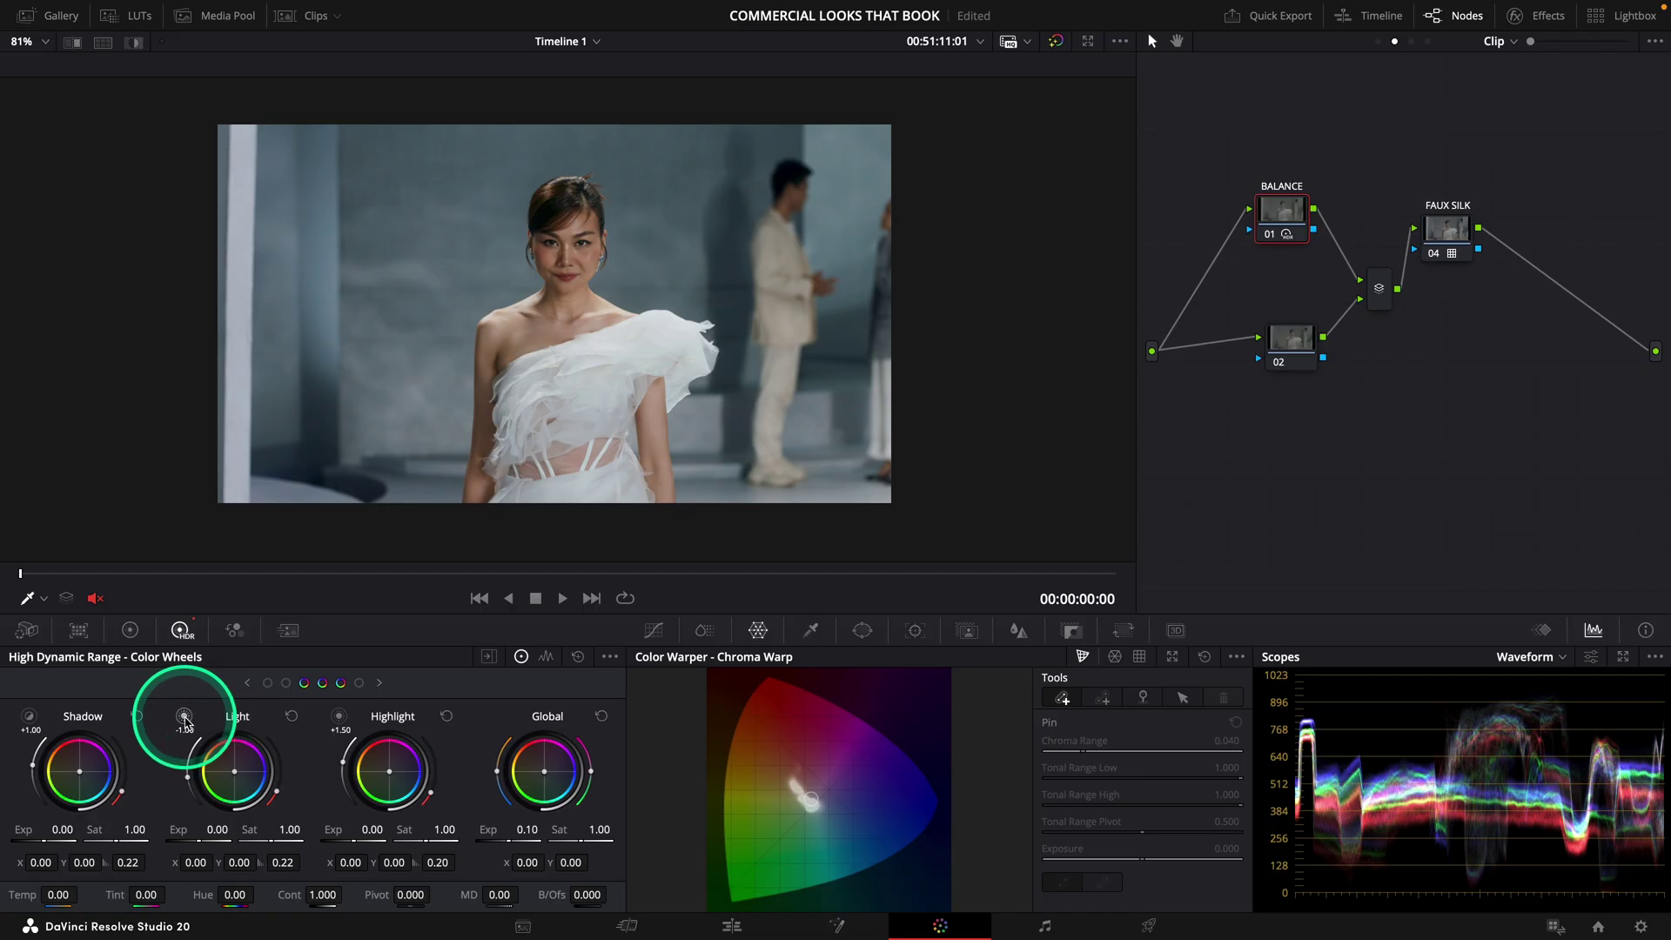
click(185, 717)
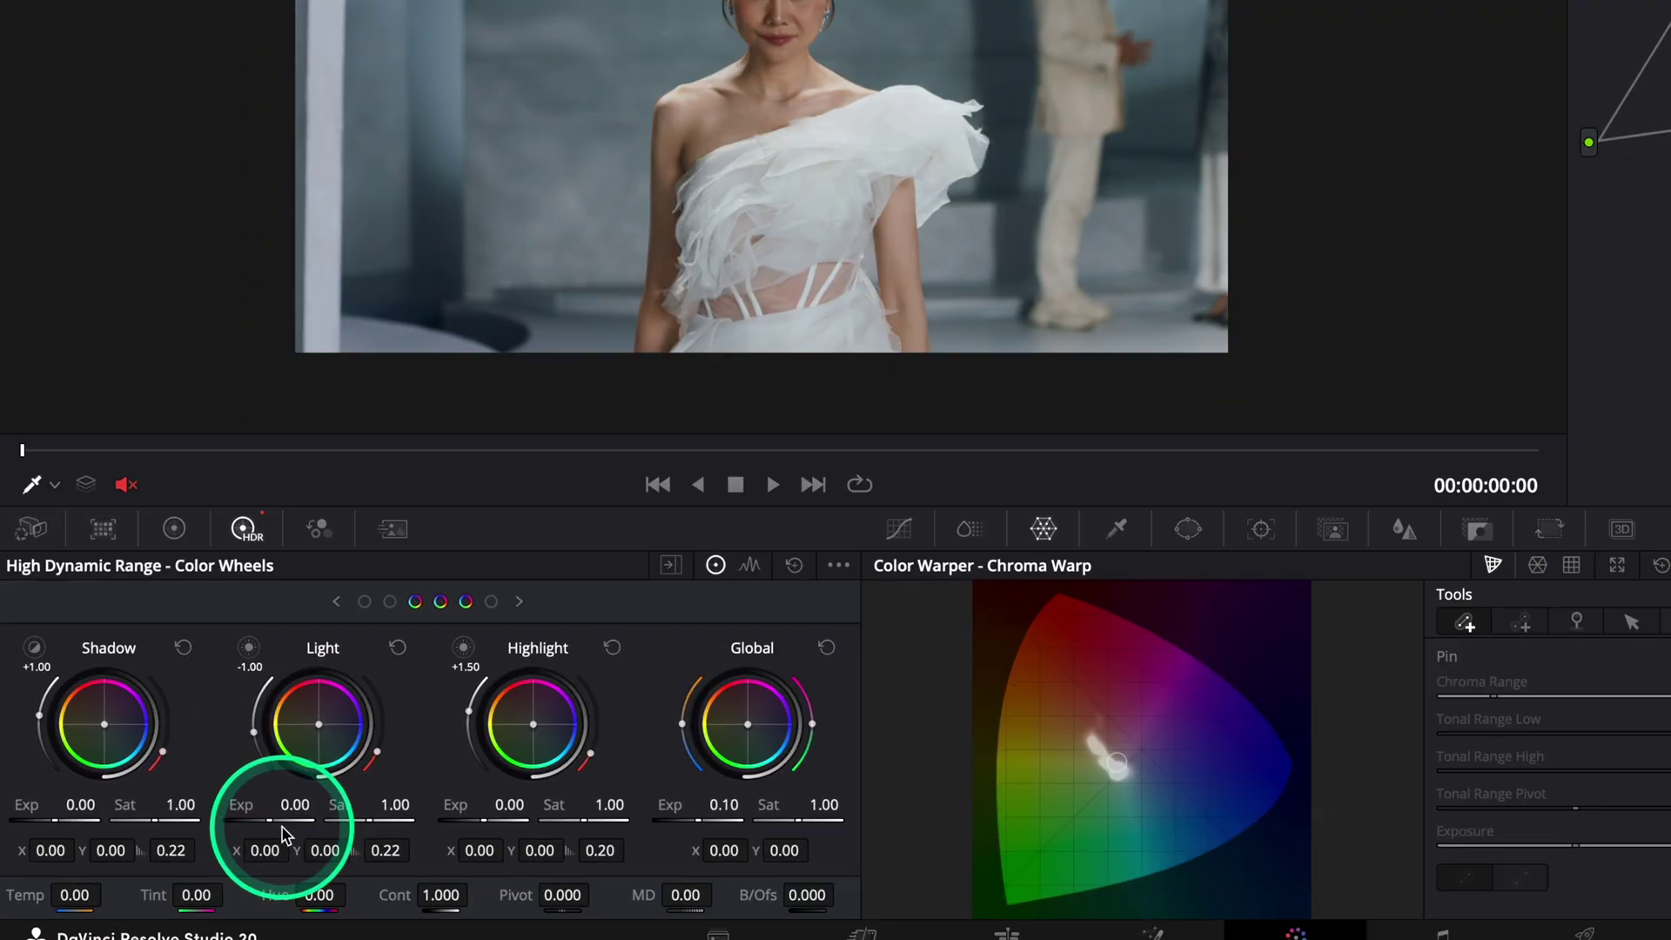
drag(216, 831, 209, 839)
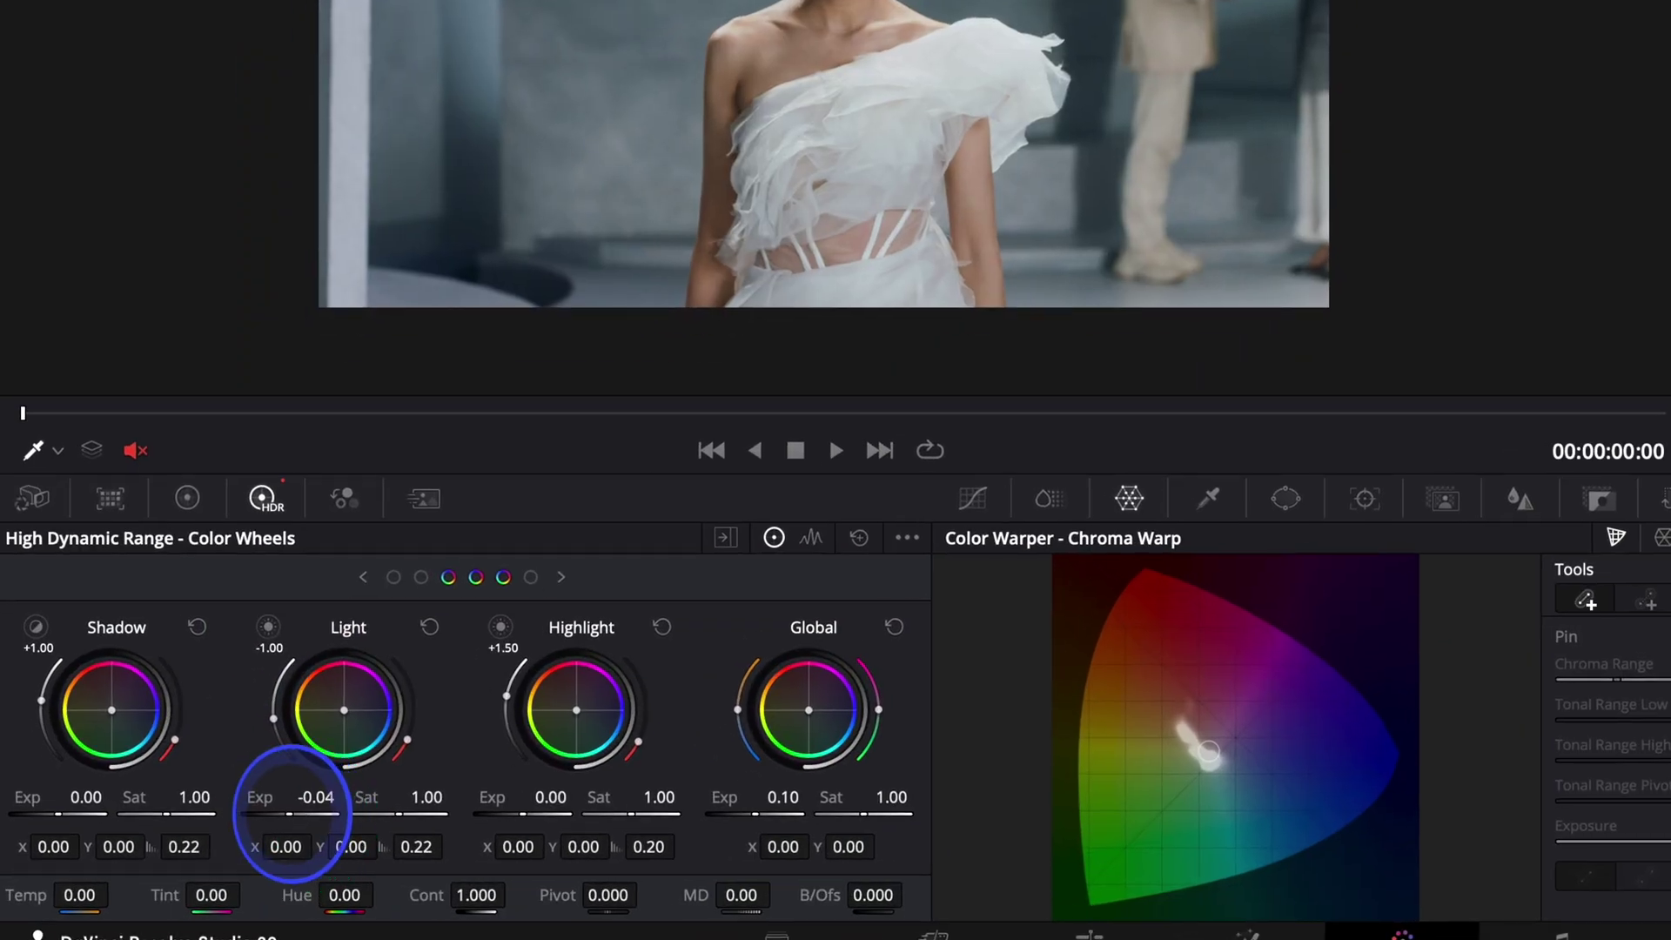
click(500, 626)
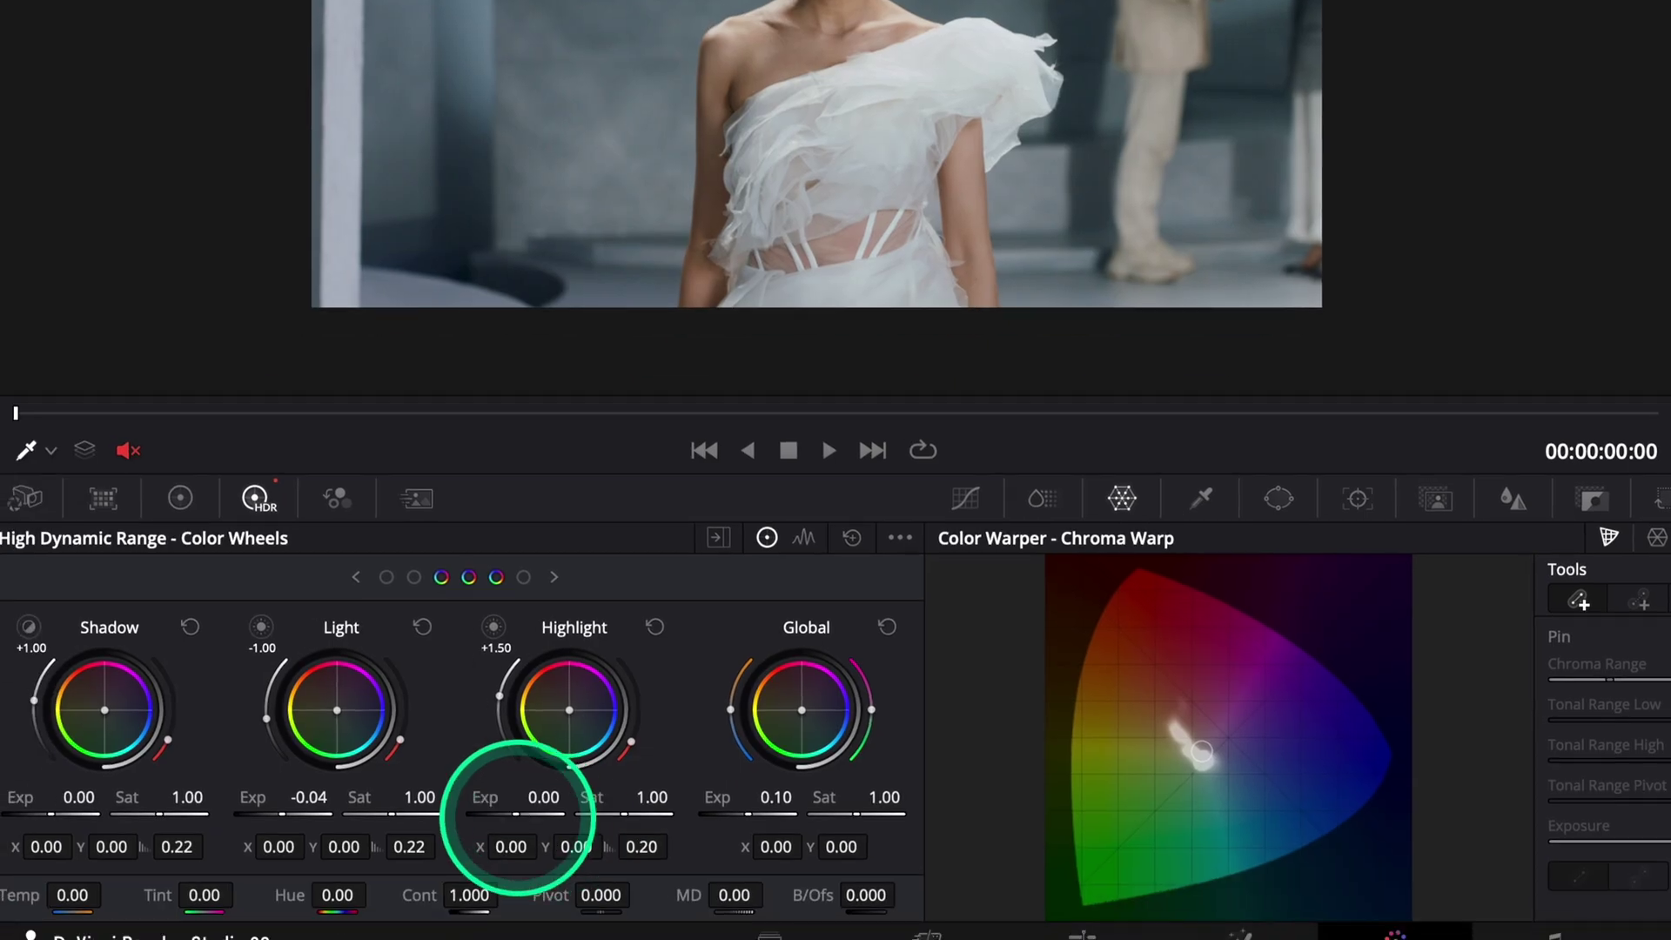
drag(518, 796, 211, 773)
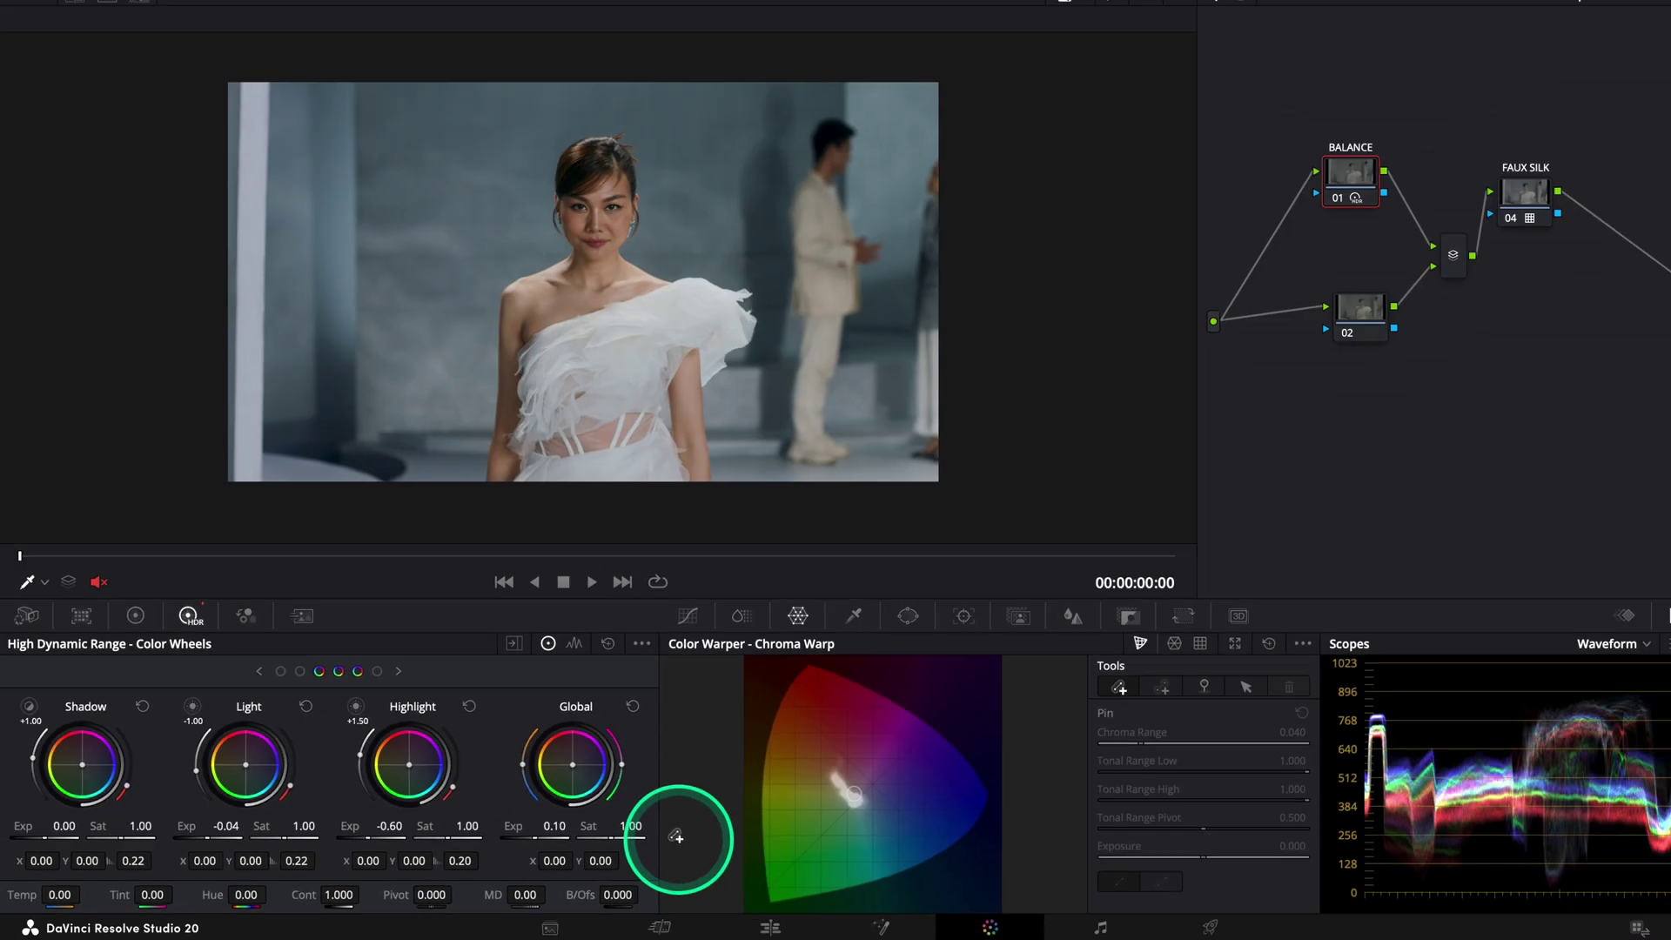
- Compare the full-screen image with and without the BALANCE adjustment
key(super+f)
key(super+d)
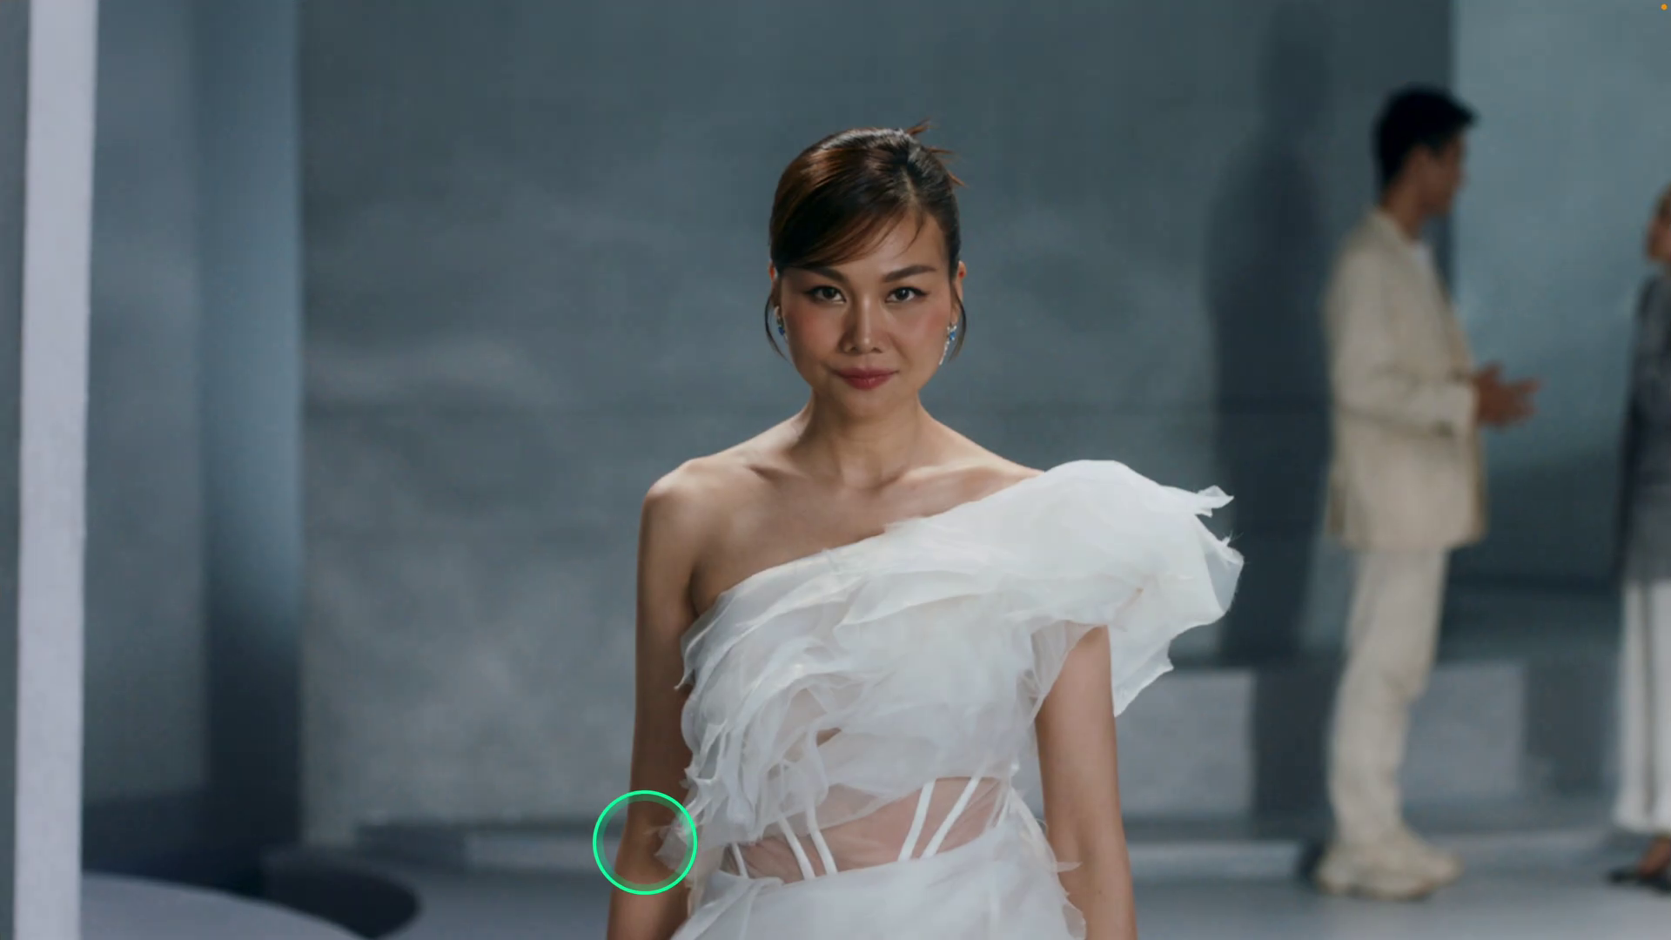
key(super+d)
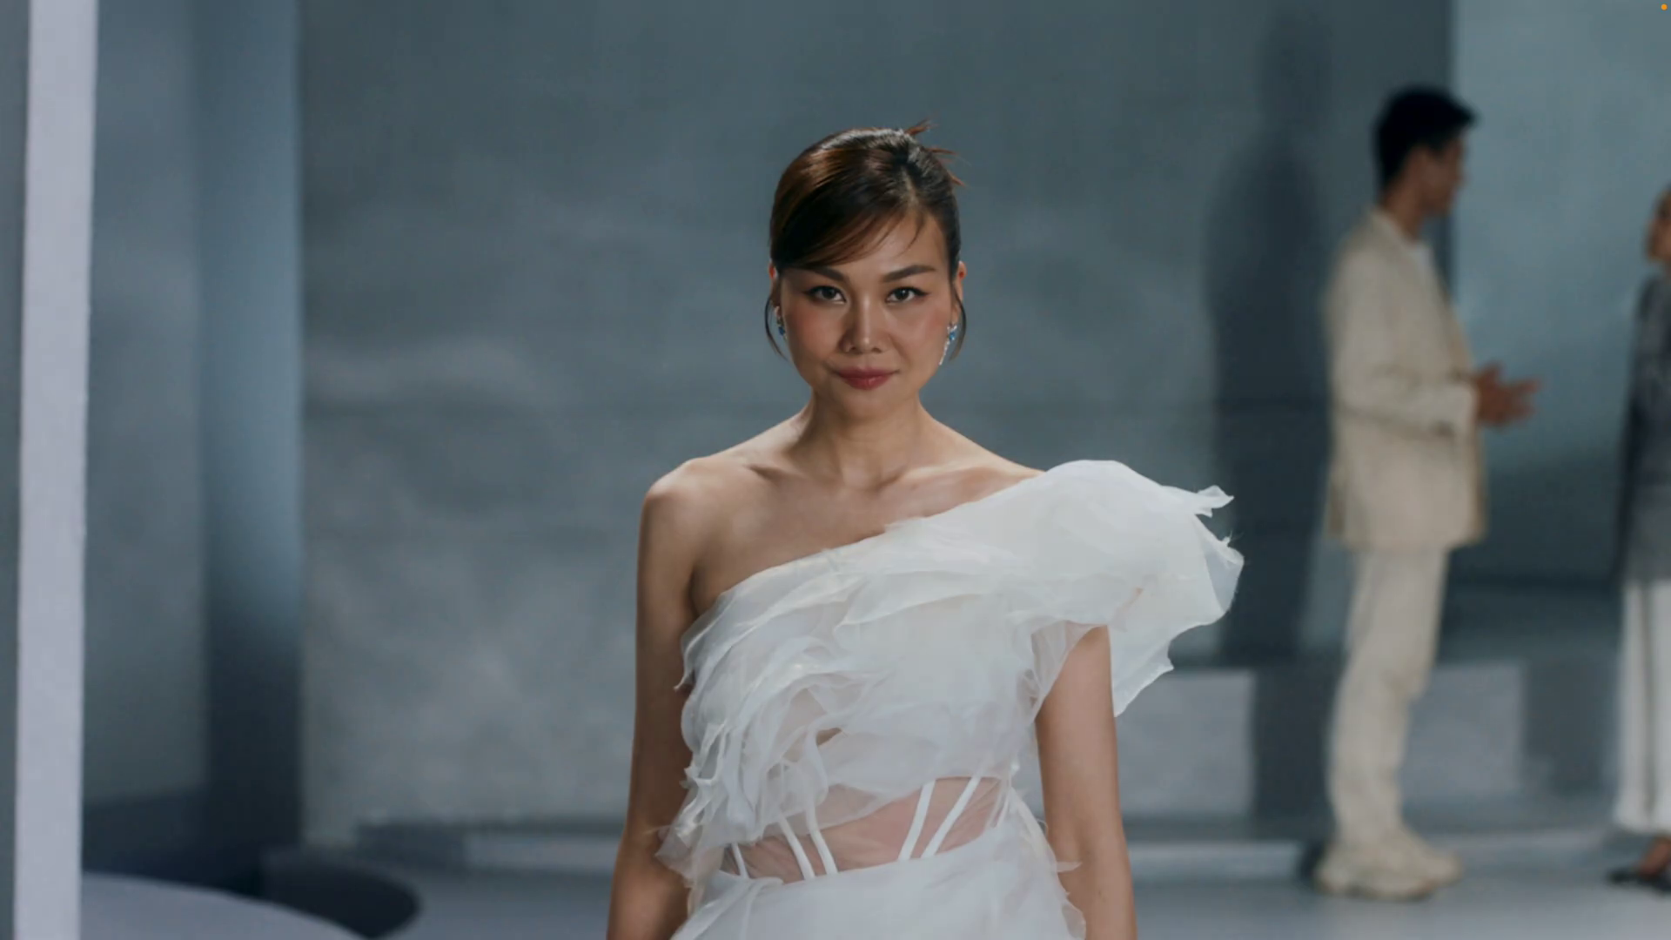
- Label the lower parallel node HUE and change the scope from Waveform to Vectorscope
text(HUE)
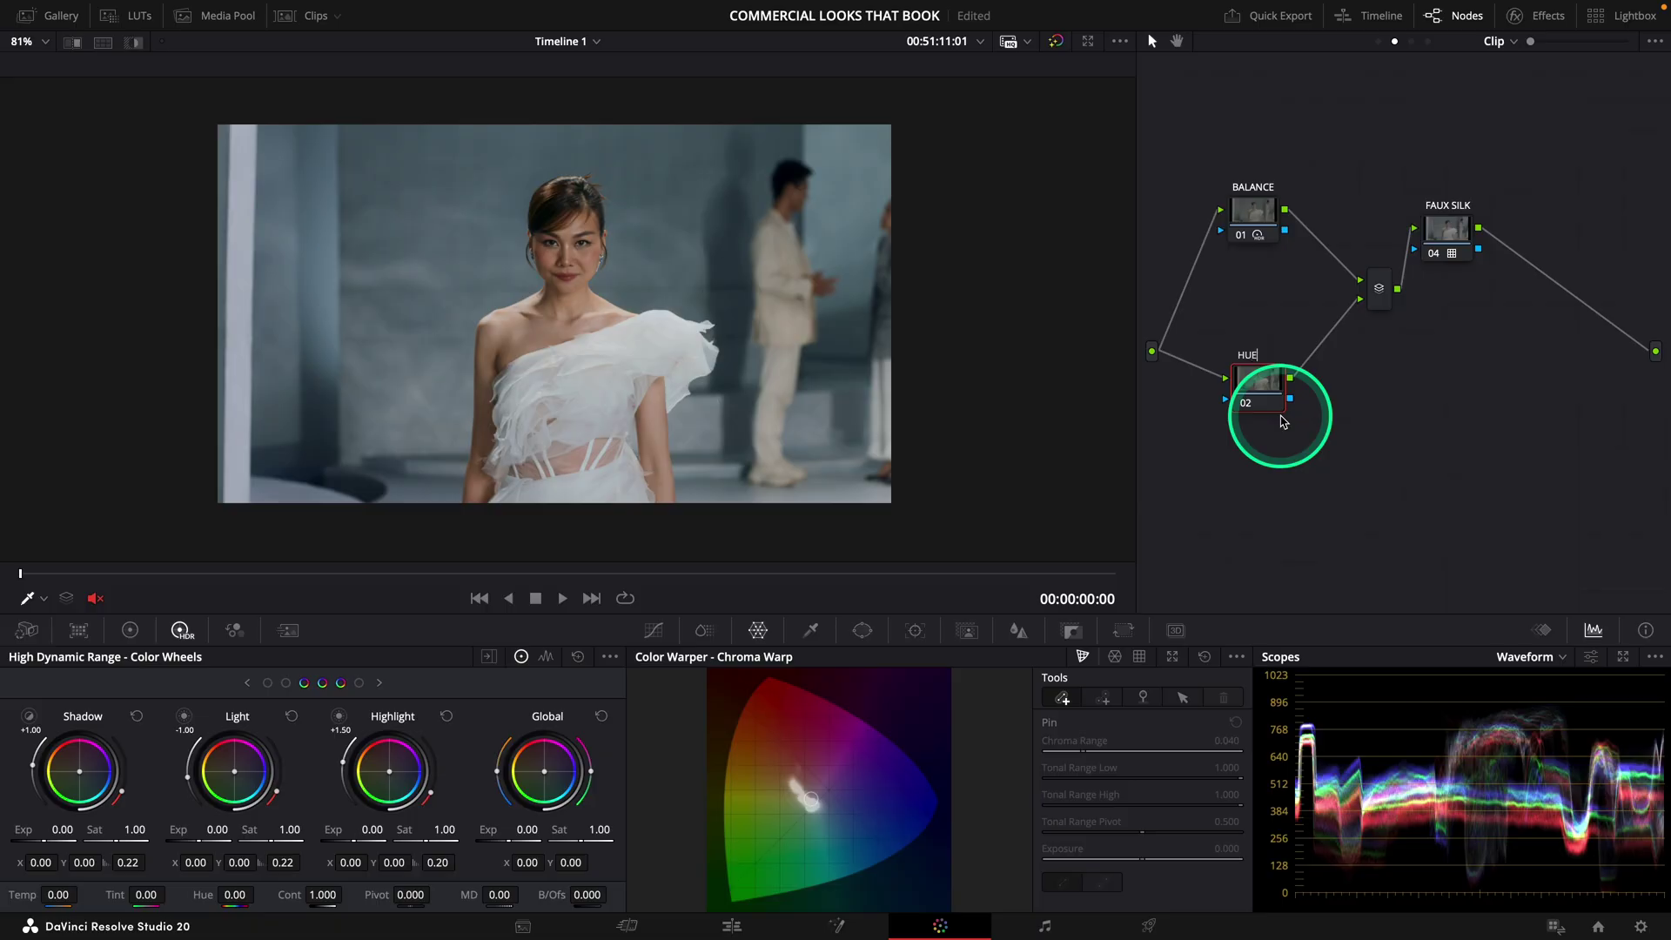
key(Return)
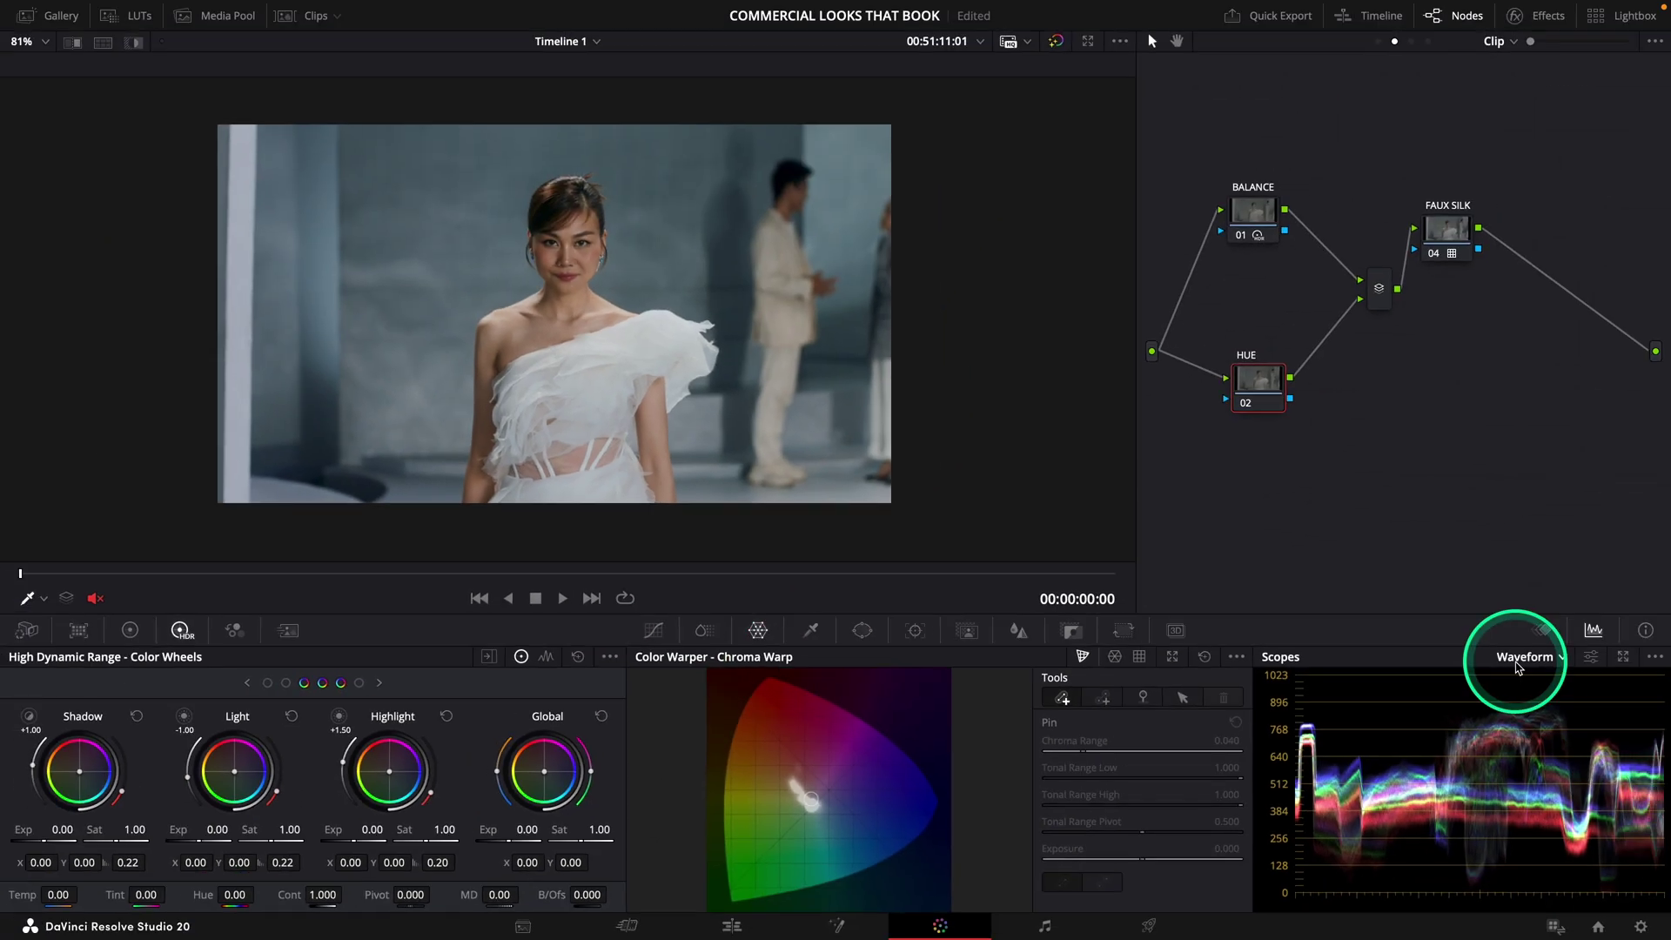
click(1524, 657)
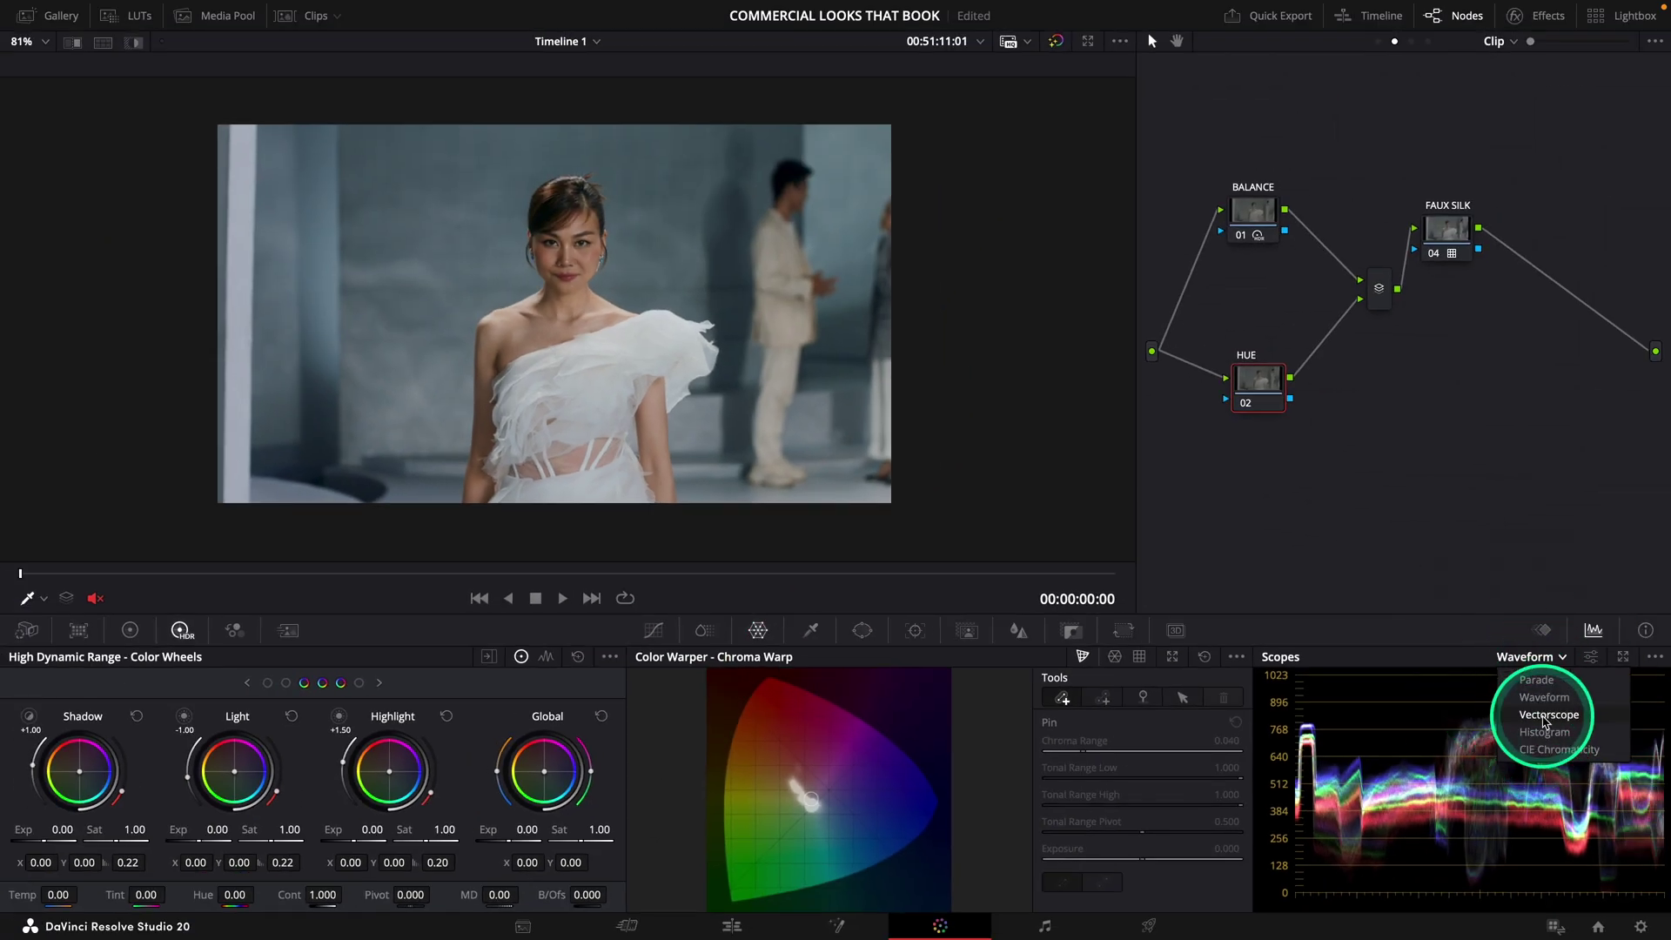
click(1545, 722)
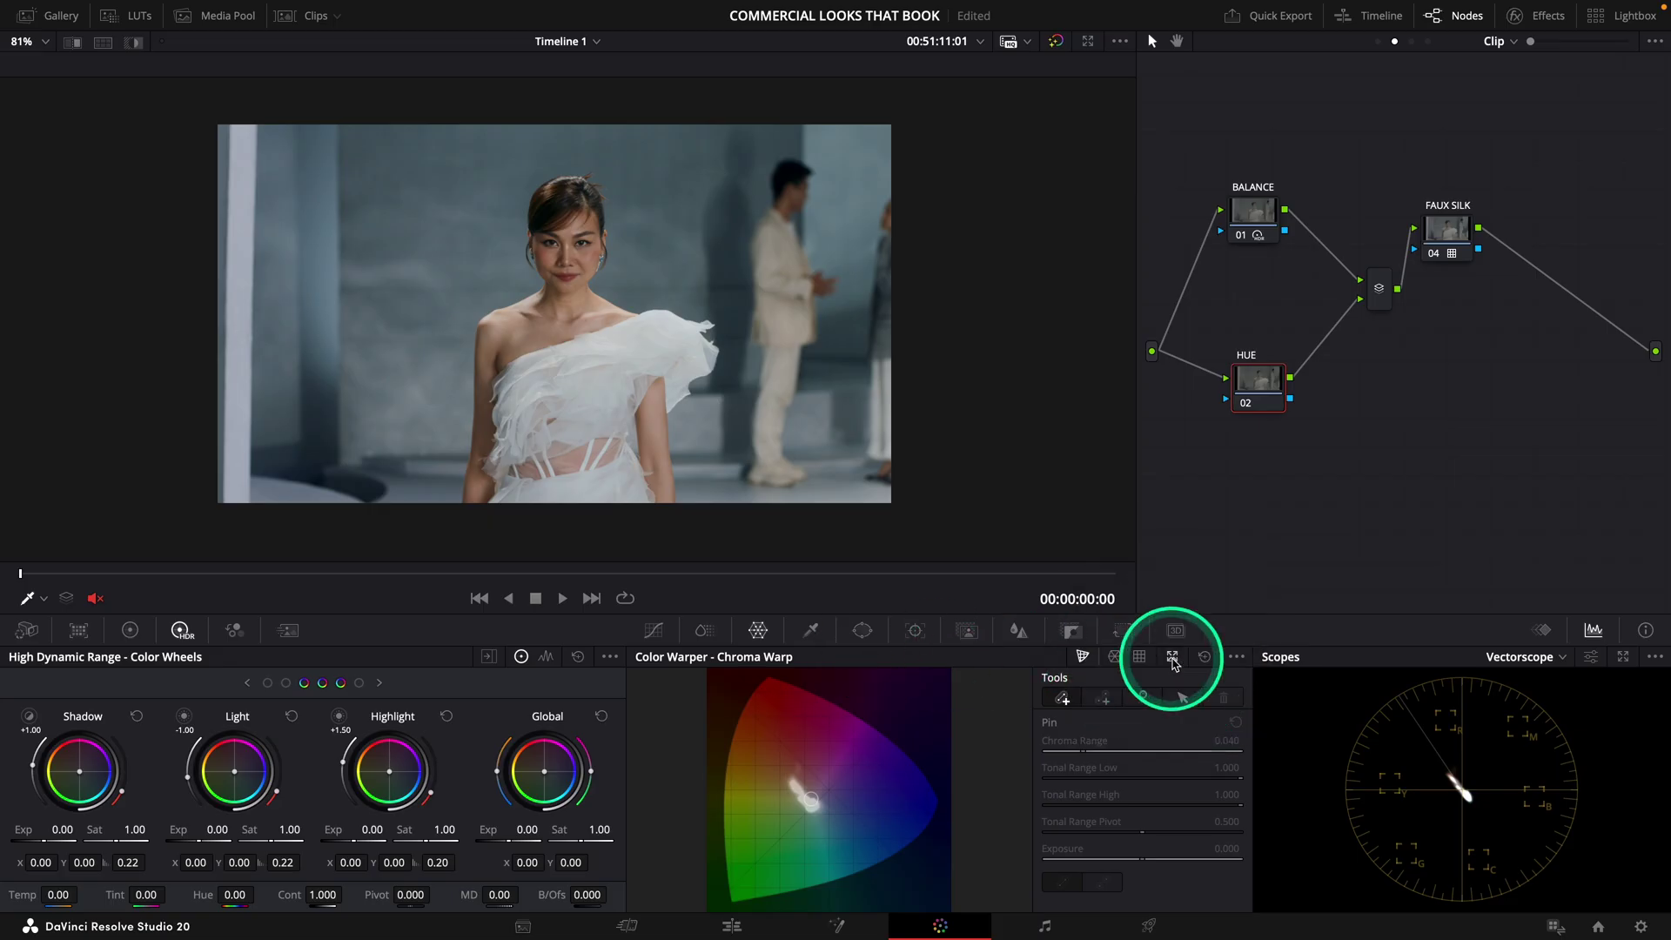
- Shift the warm and cool tones on the HUE node with short strokes in an enlarged Chroma Warp, and close the enlarged view
click(1172, 659)
drag(745, 328, 1327, 304)
mouse_move(958, 307)
mouse_down()
mouse_move(1059, 313)
mouse_move(1016, 189)
mouse_up()
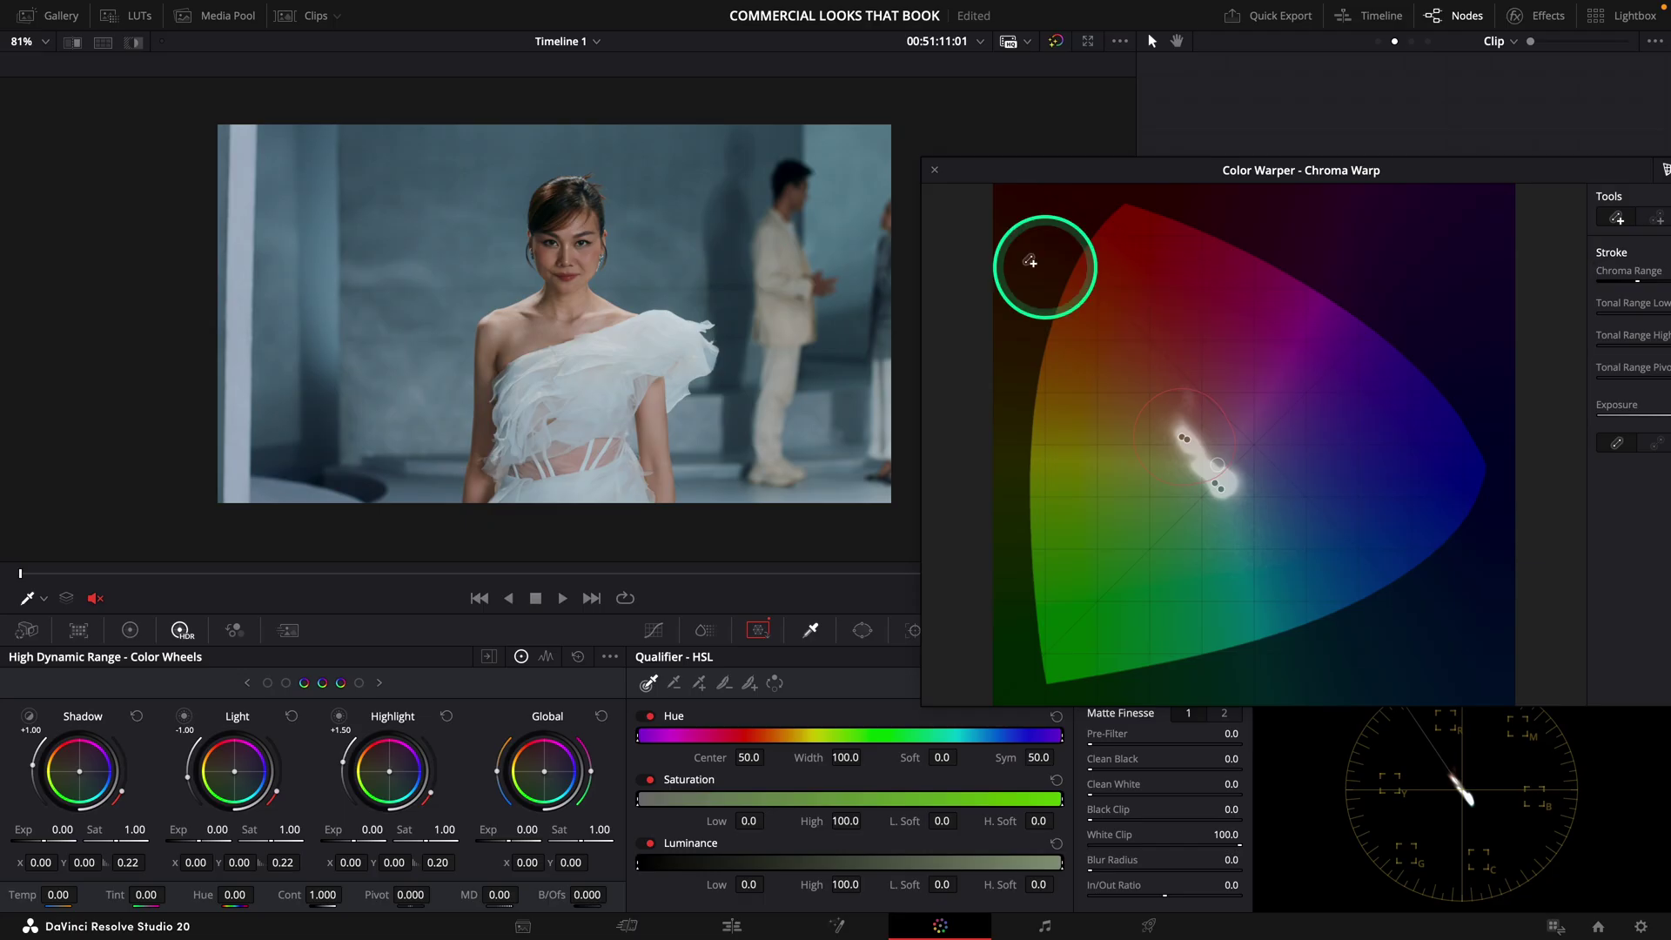
click(935, 170)
- Insert a serial node between the parallel mixer and the FAUX SILK node
click(1268, 383)
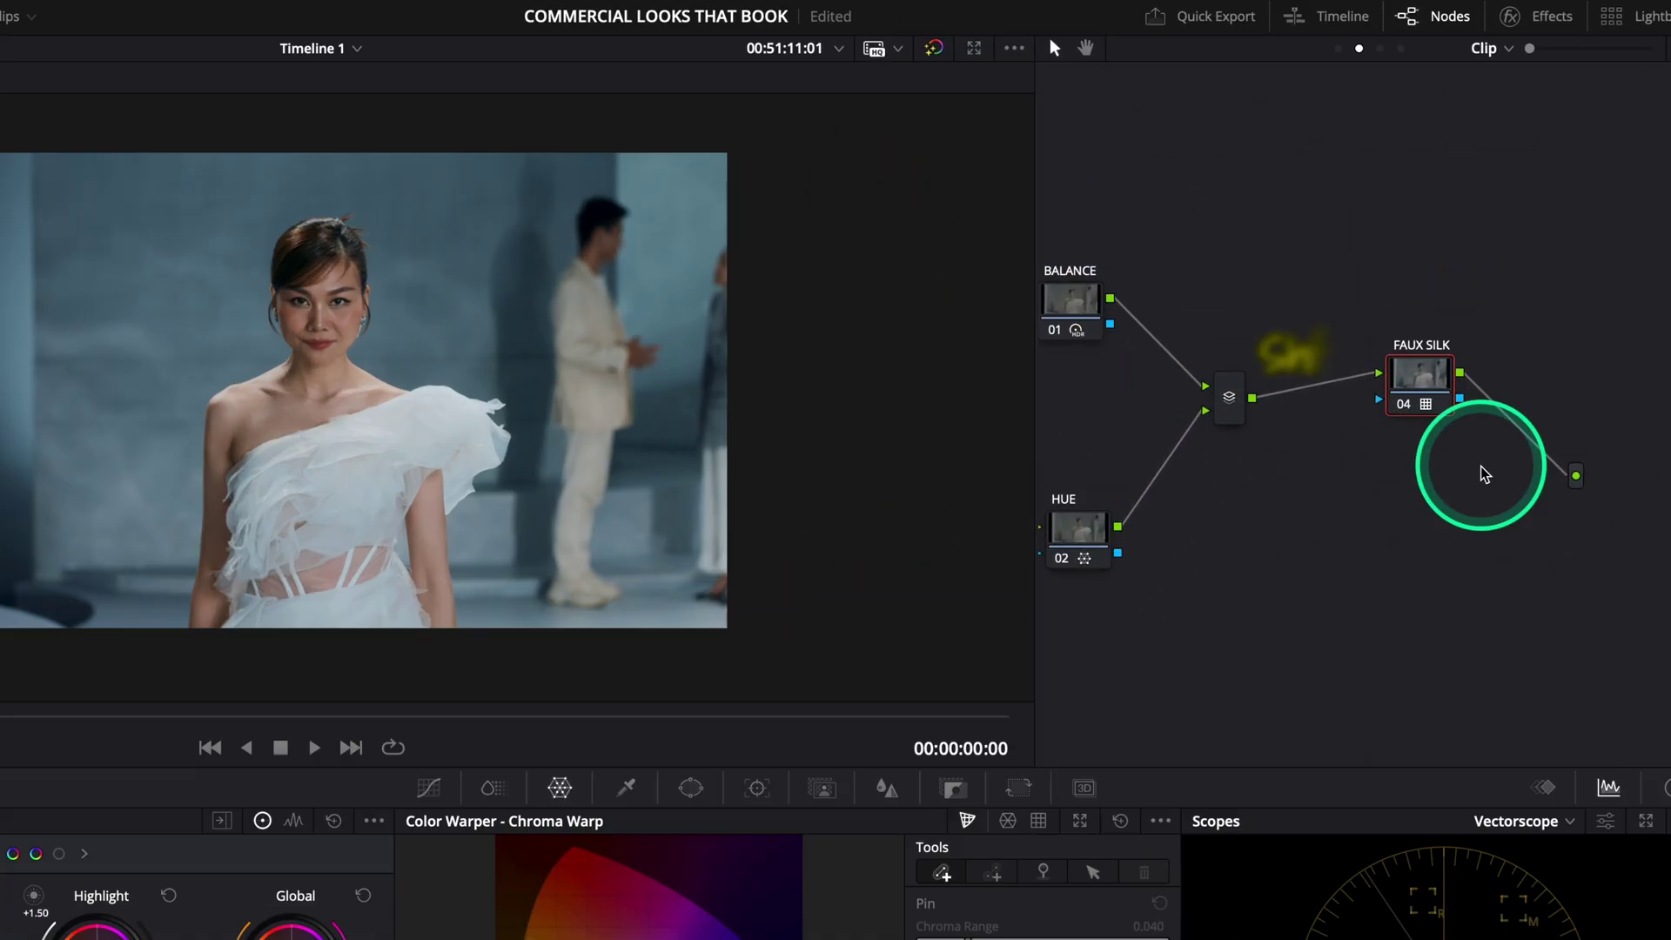
key(shift+s)
drag(1387, 564, 1280, 552)
- Find the AI Face Refinement effect, apply it to the new node and run the face analysis
click(1551, 18)
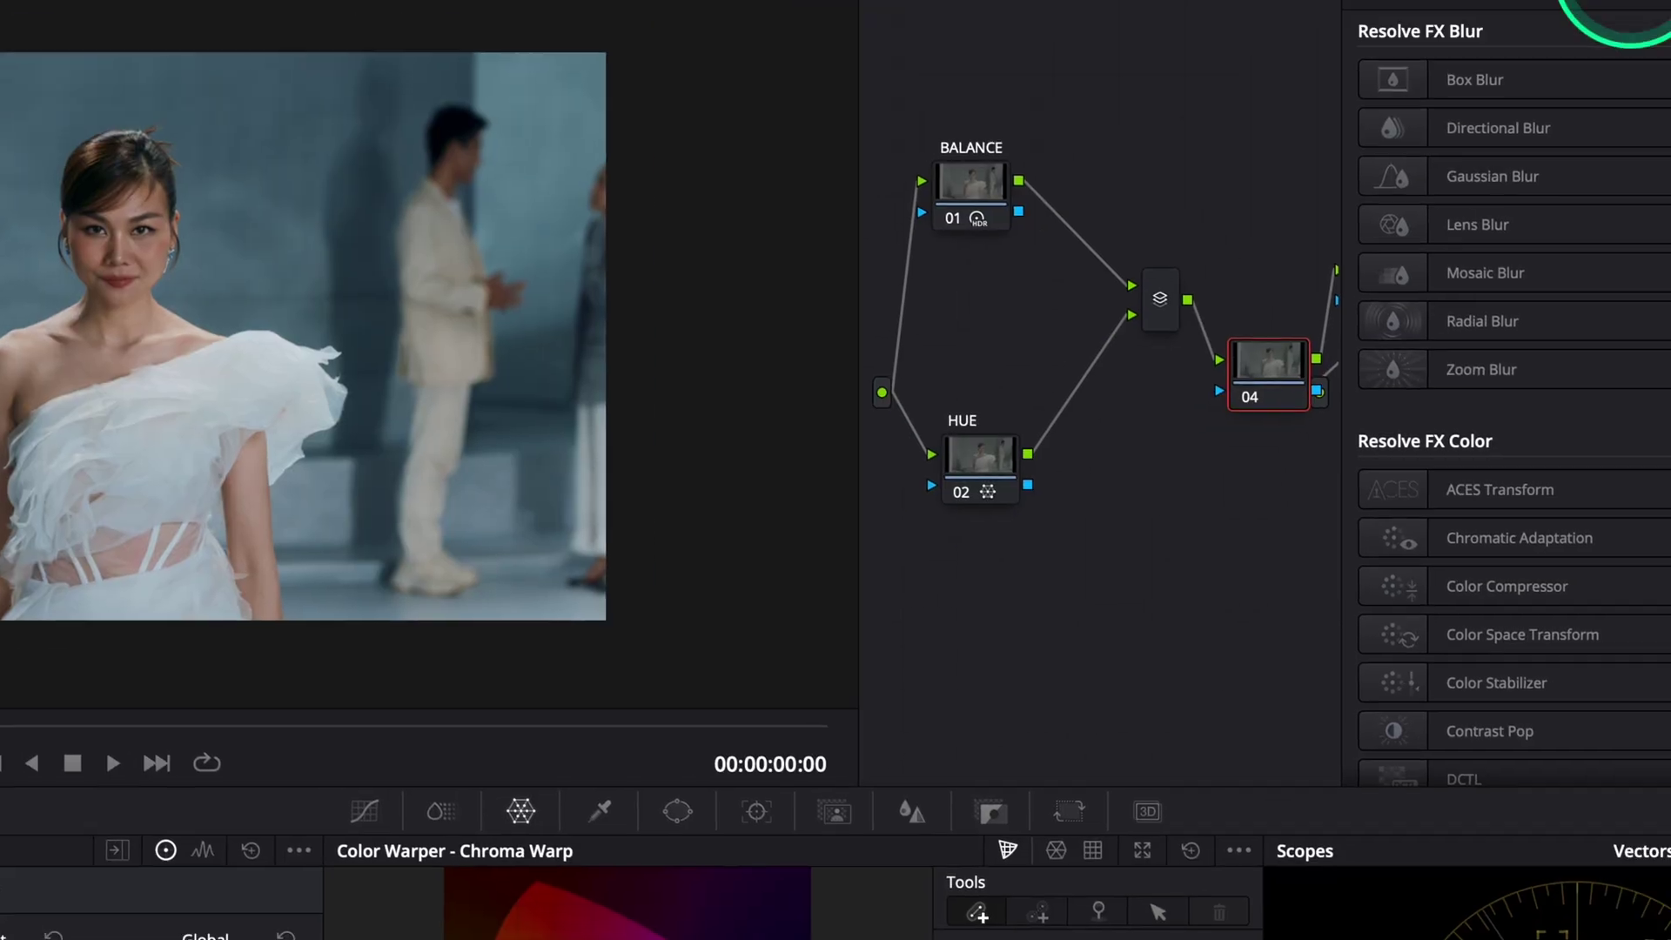
click(1482, 96)
text(face)
drag(1301, 201, 1106, 487)
click(1445, 191)
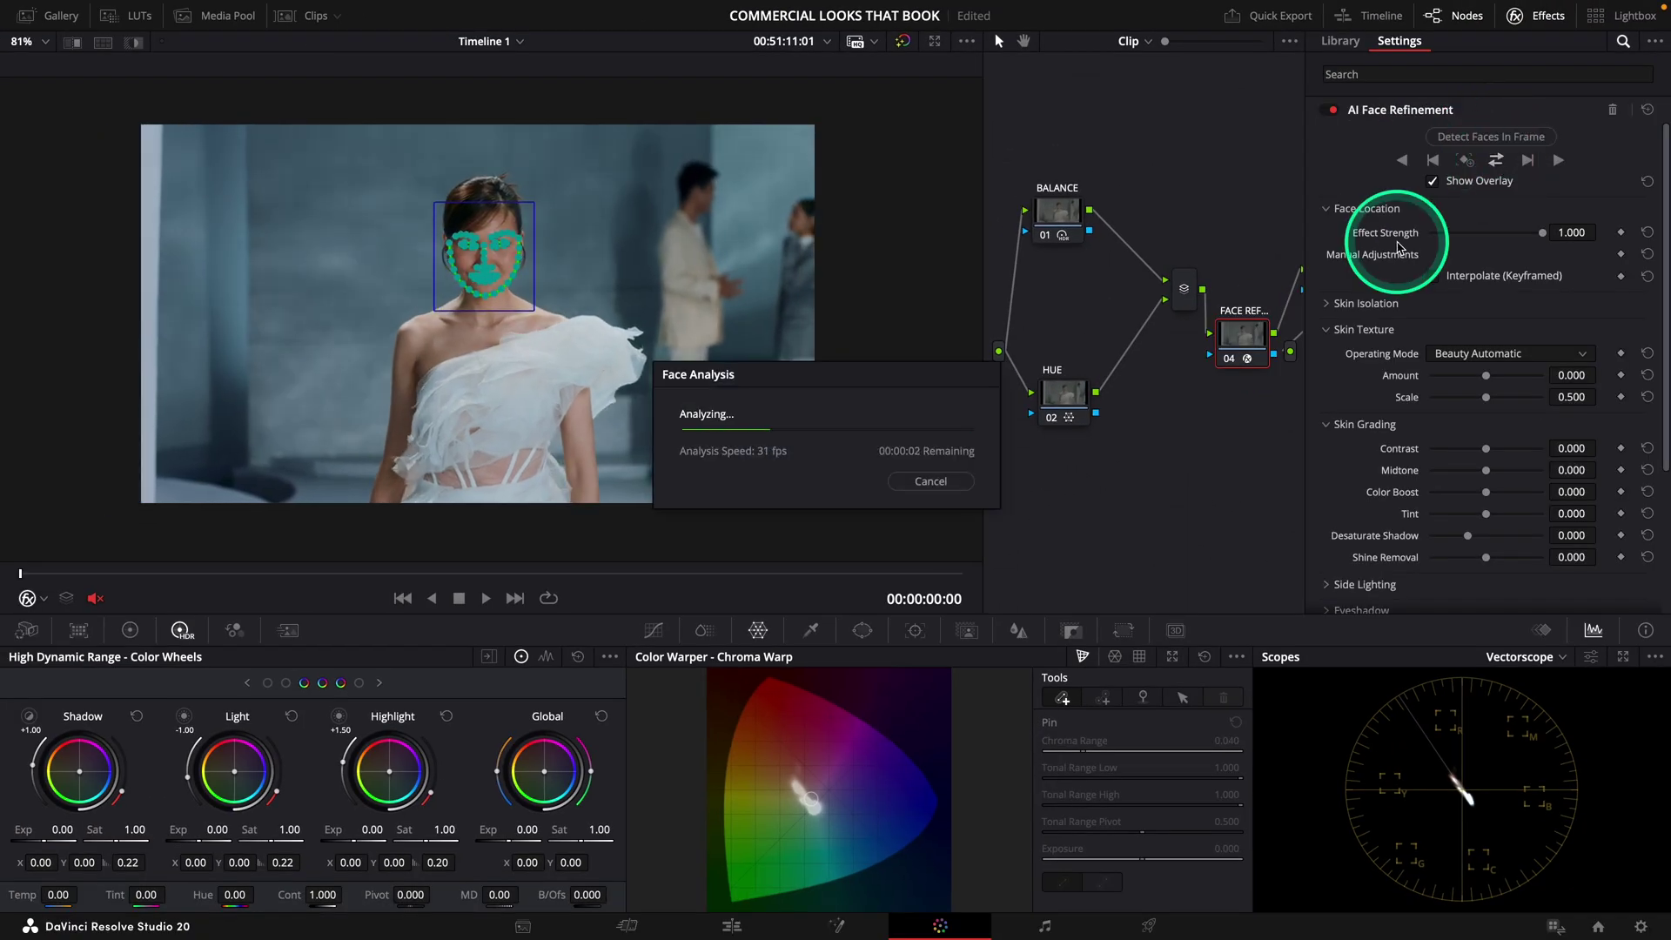
- Set the face refinement's Shine Removal to 0.256 and the side lighting's Gamma Left to 1.105, and close the effect settings
scroll(1397, 248, down, 4)
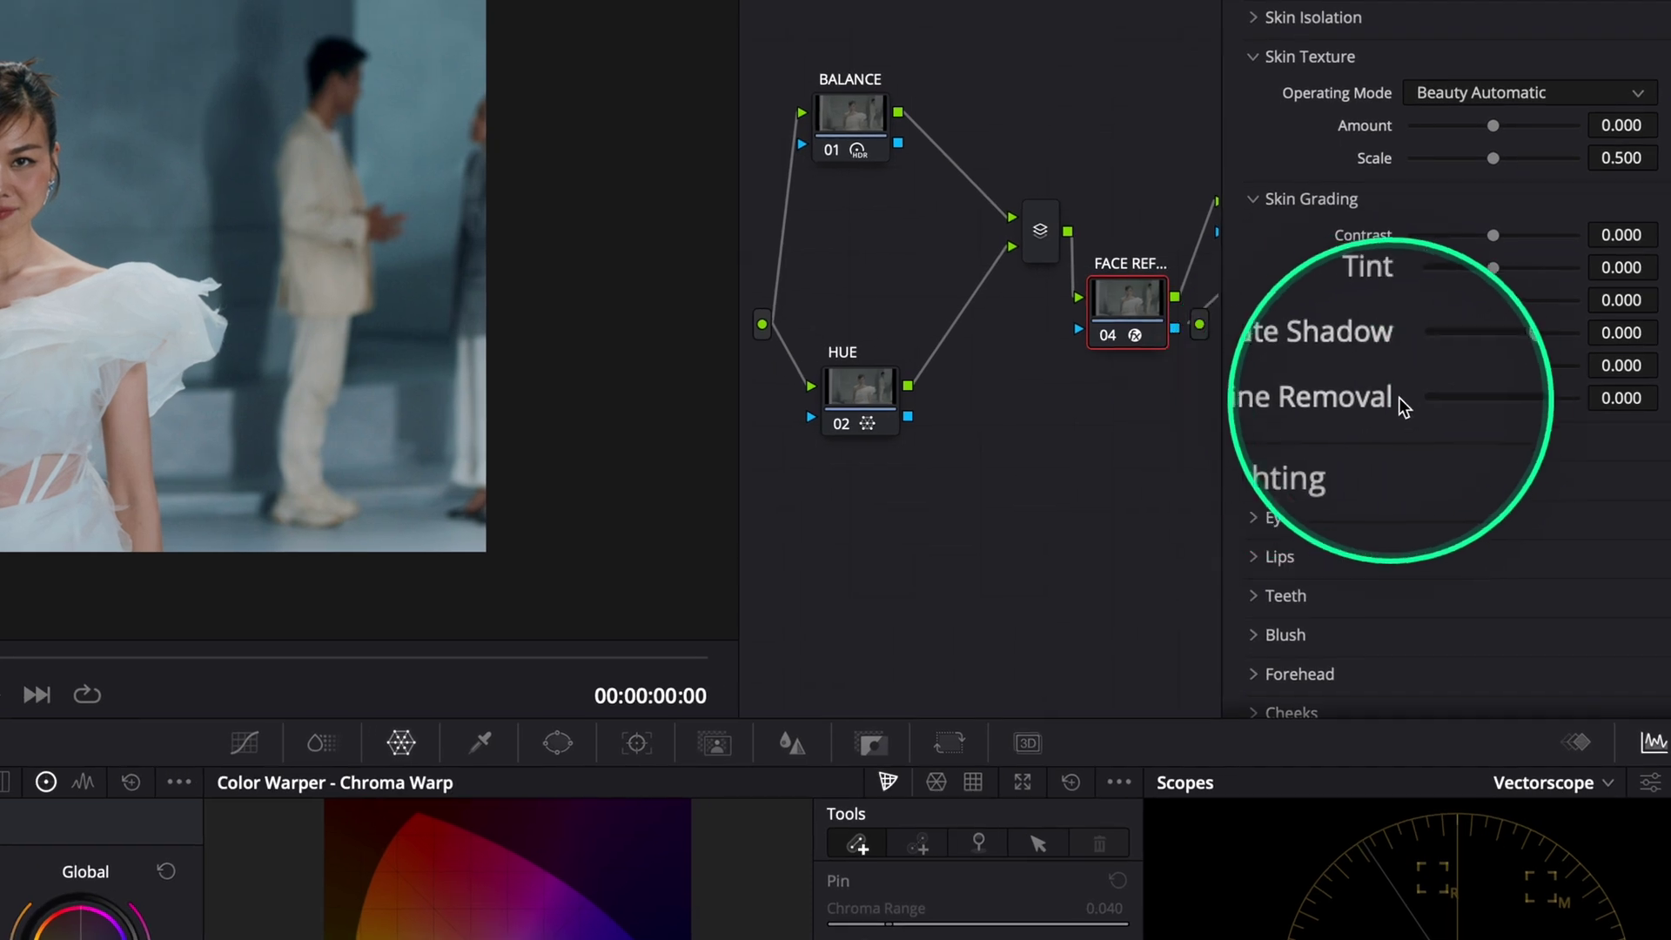
drag(1491, 397, 1513, 397)
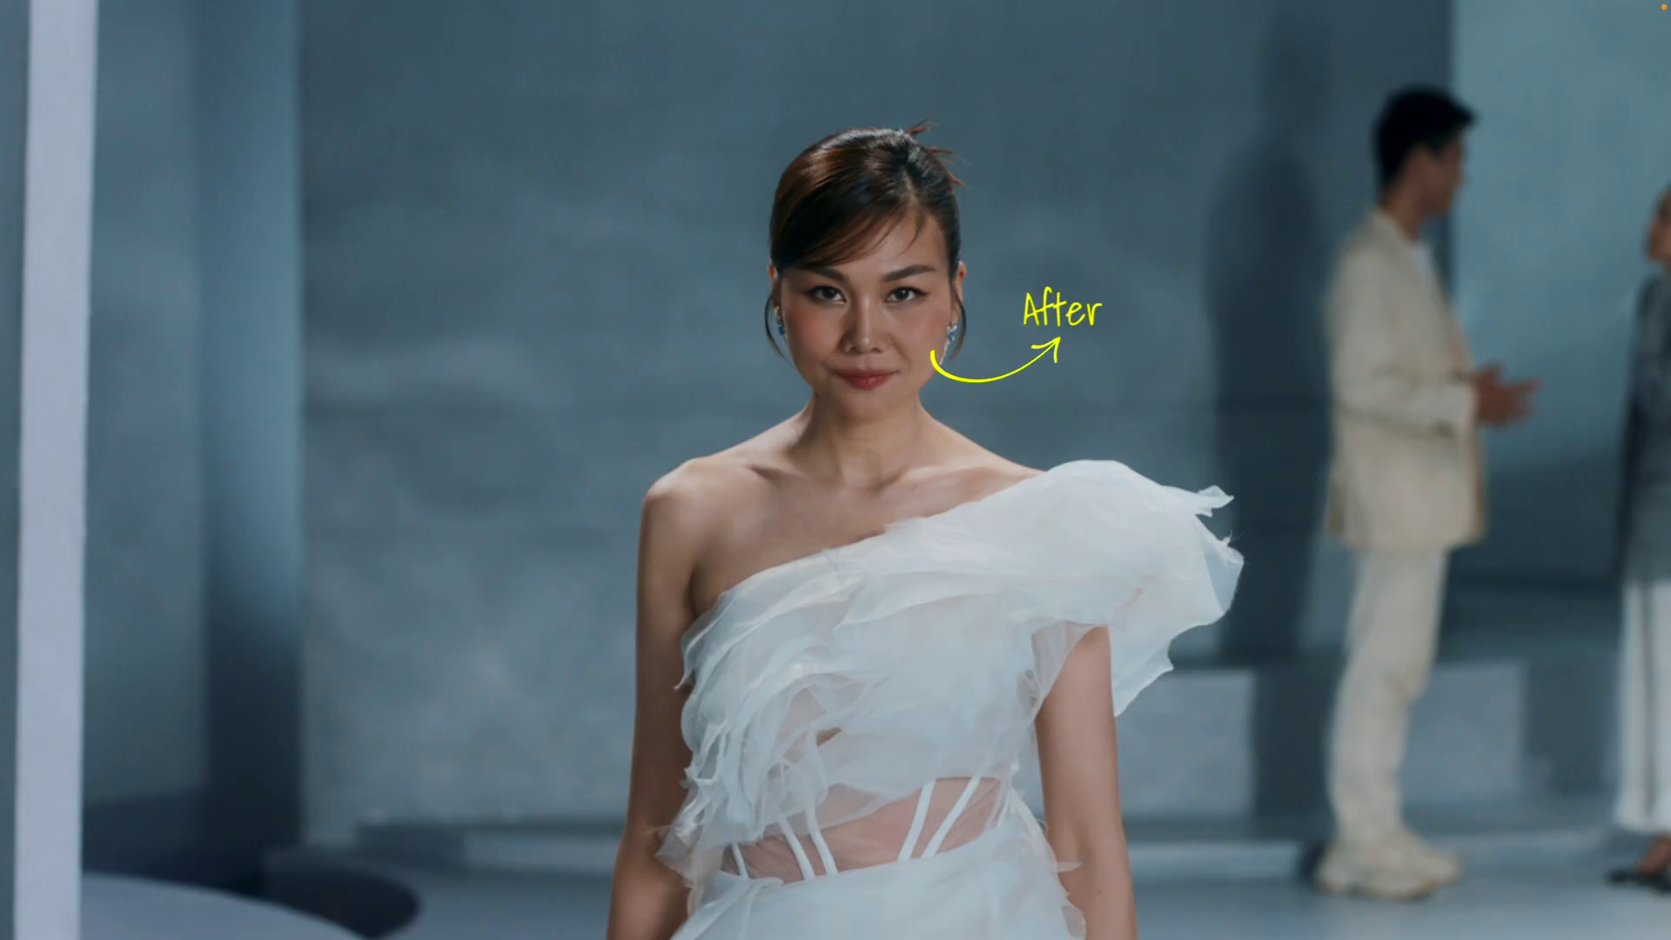
click(1338, 430)
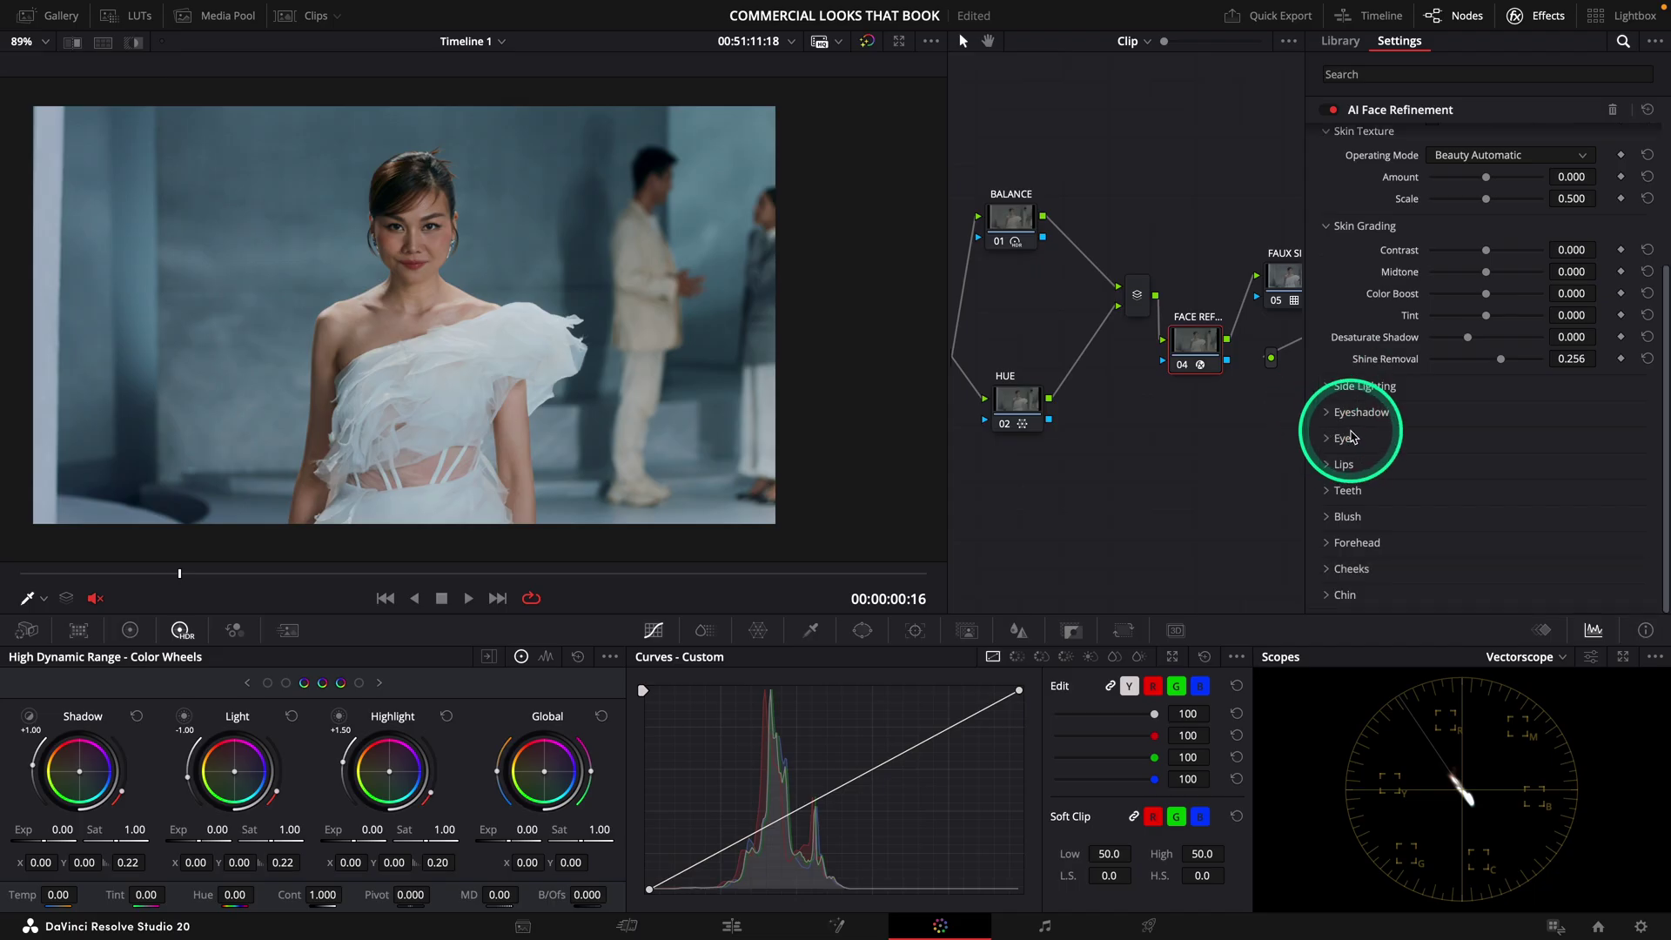
click(1331, 387)
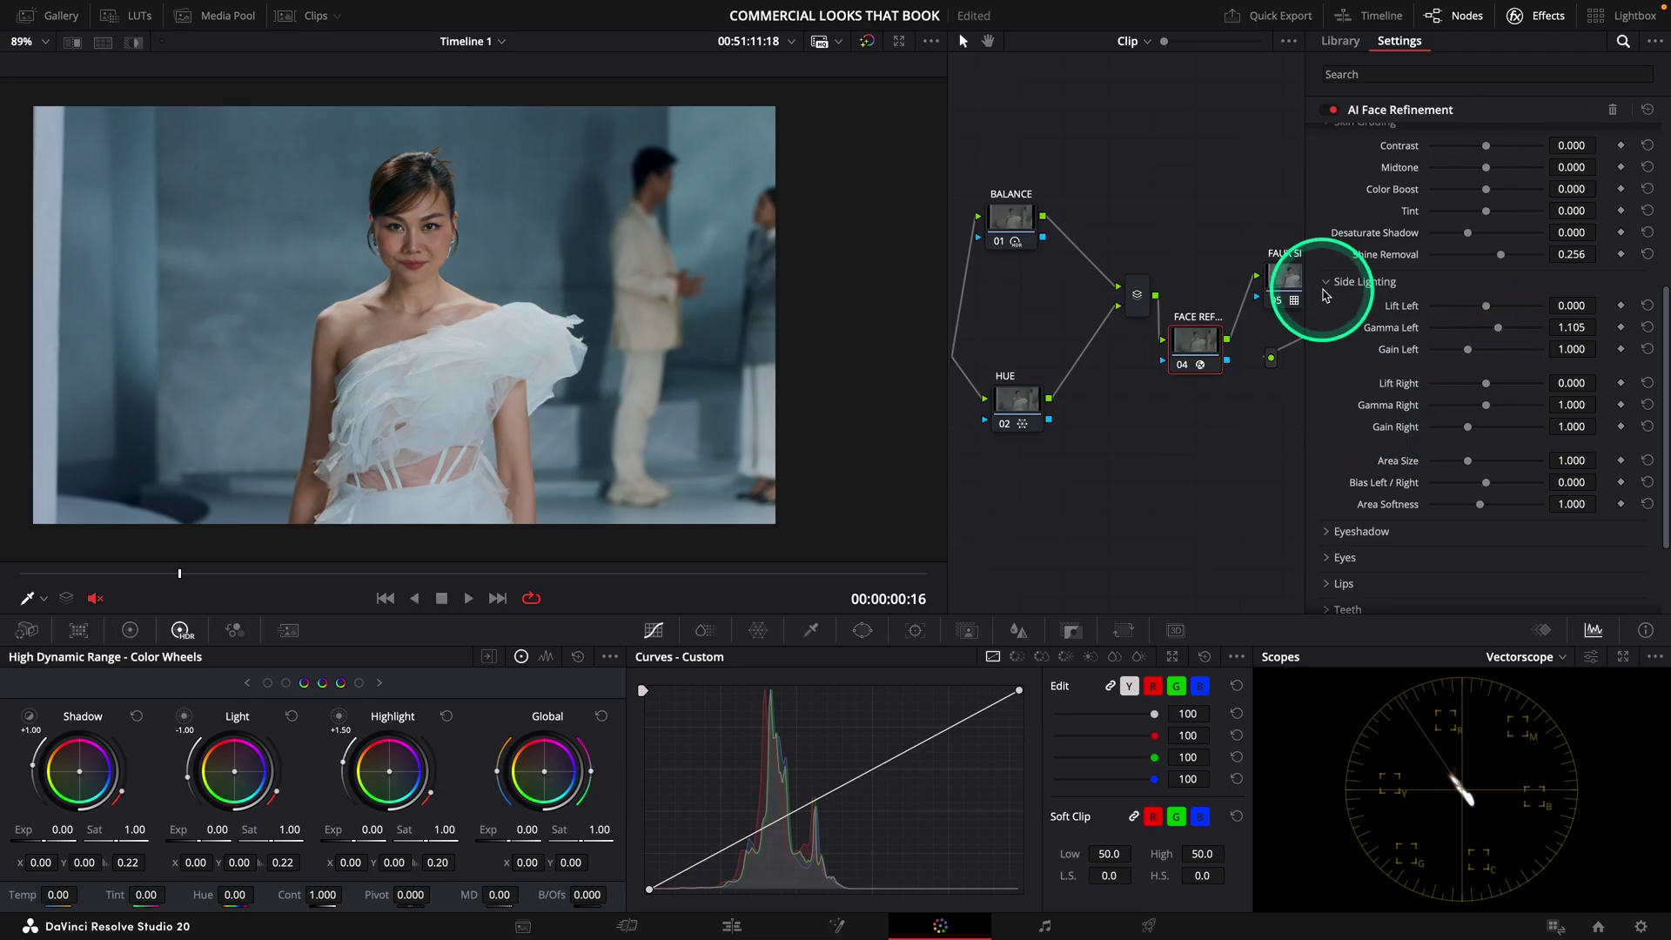
click(1538, 25)
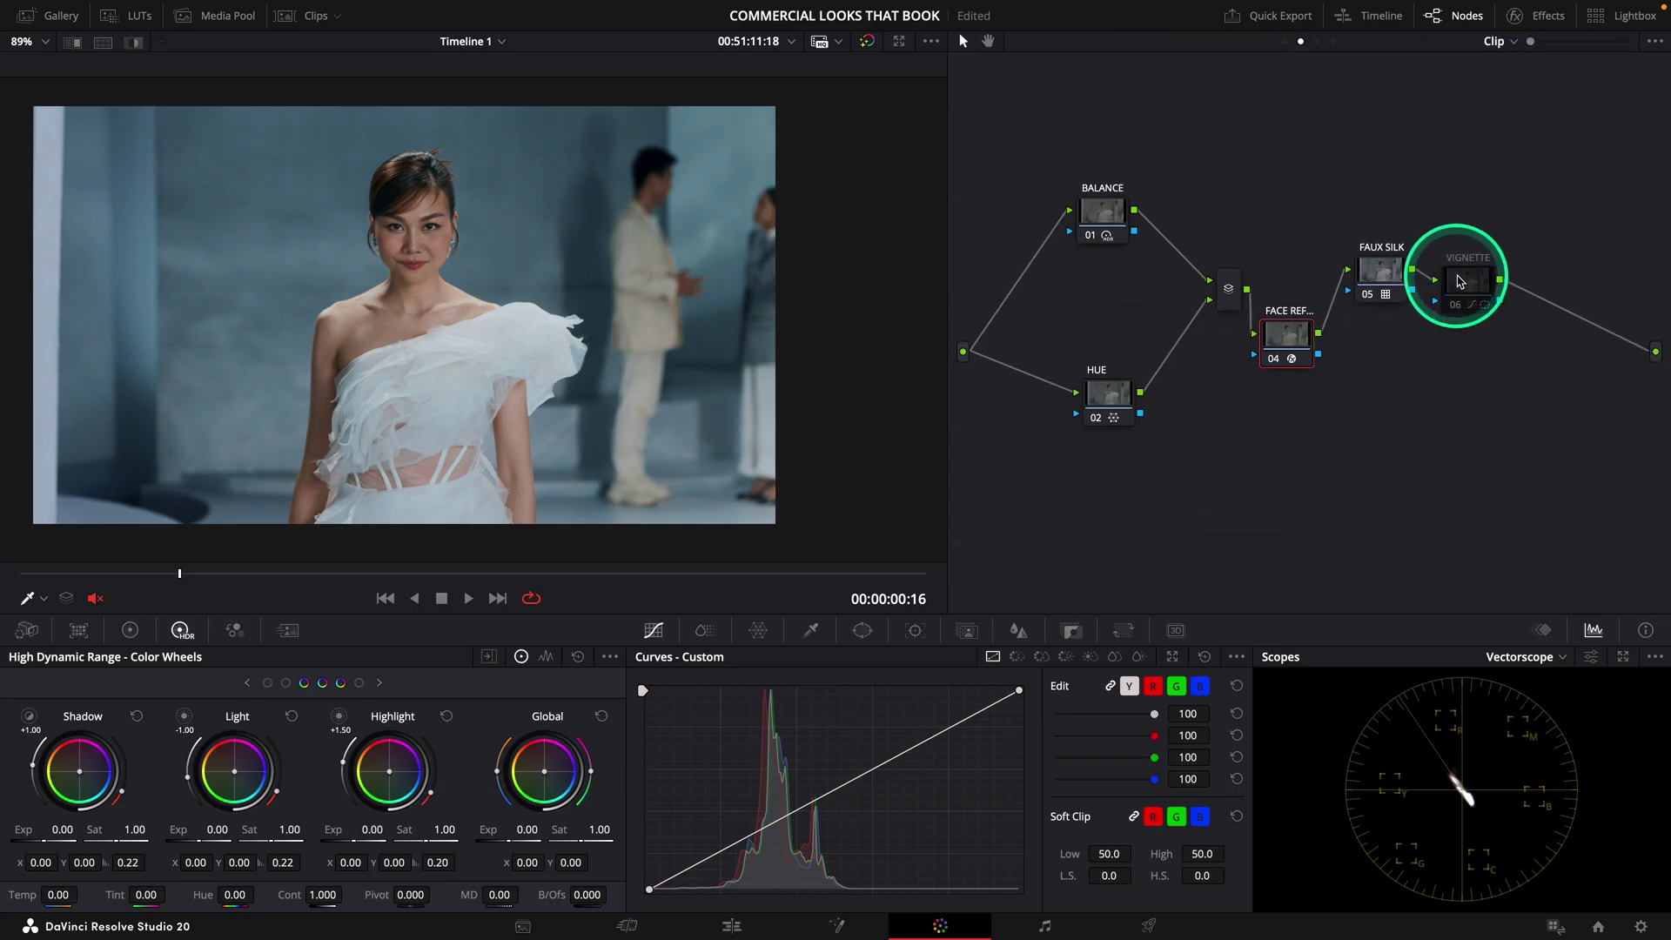
- Enable the VIGNETTE node and add a circular window to it
click(1469, 310)
right_click(1492, 300)
click(1491, 300)
click(862, 630)
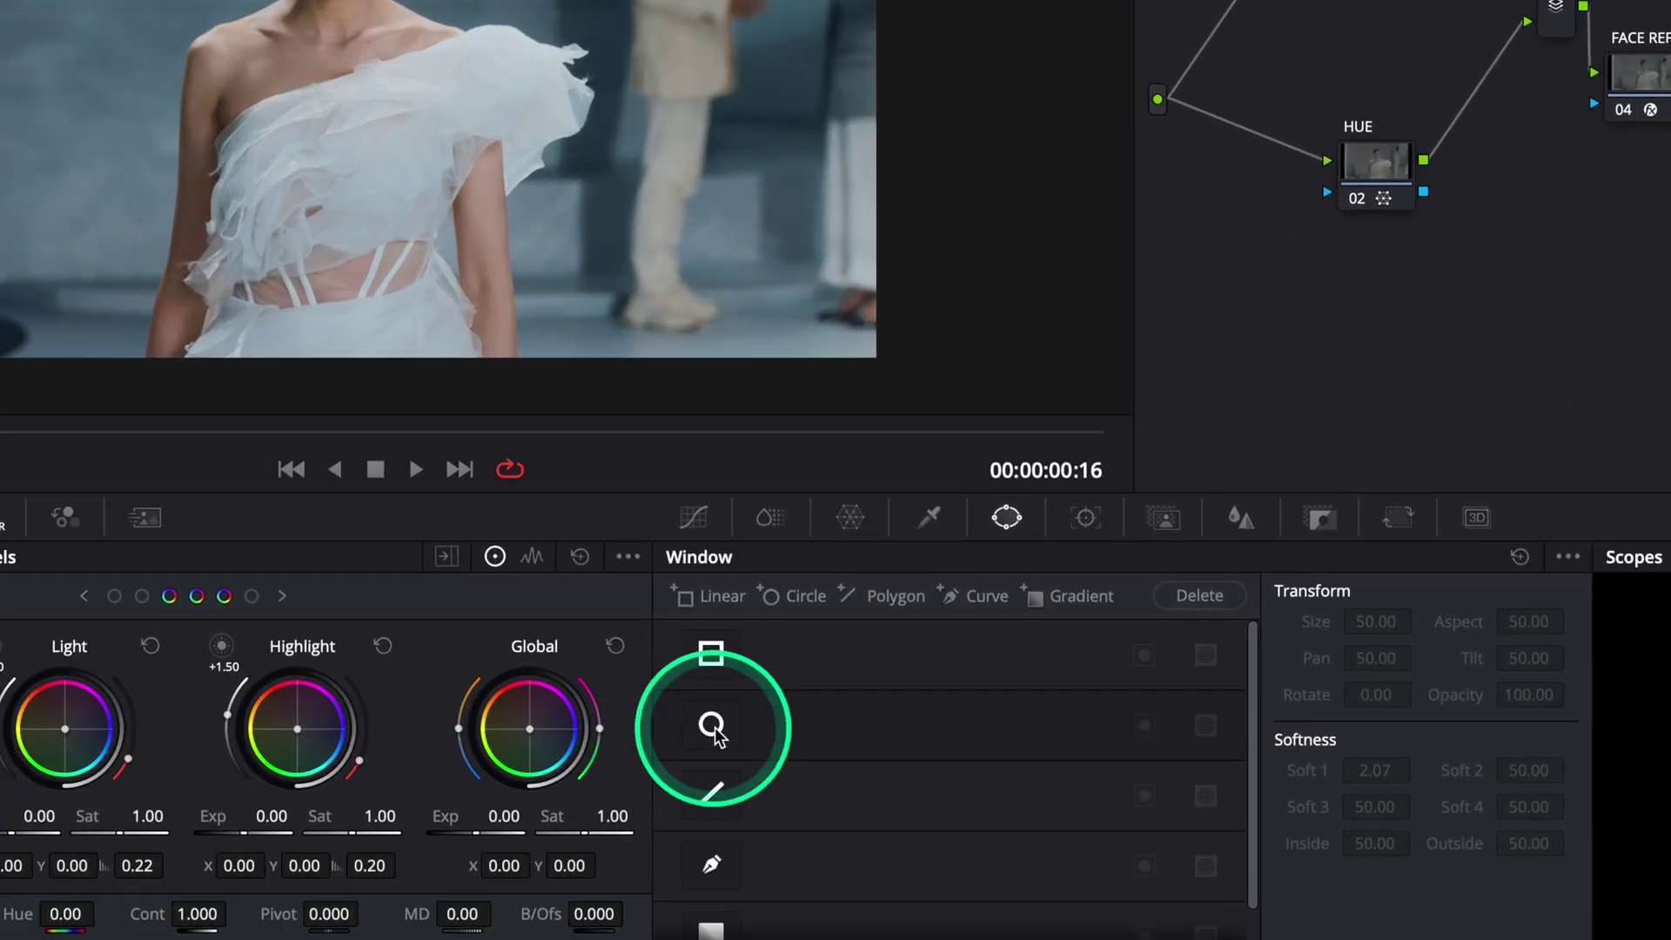
click(574, 829)
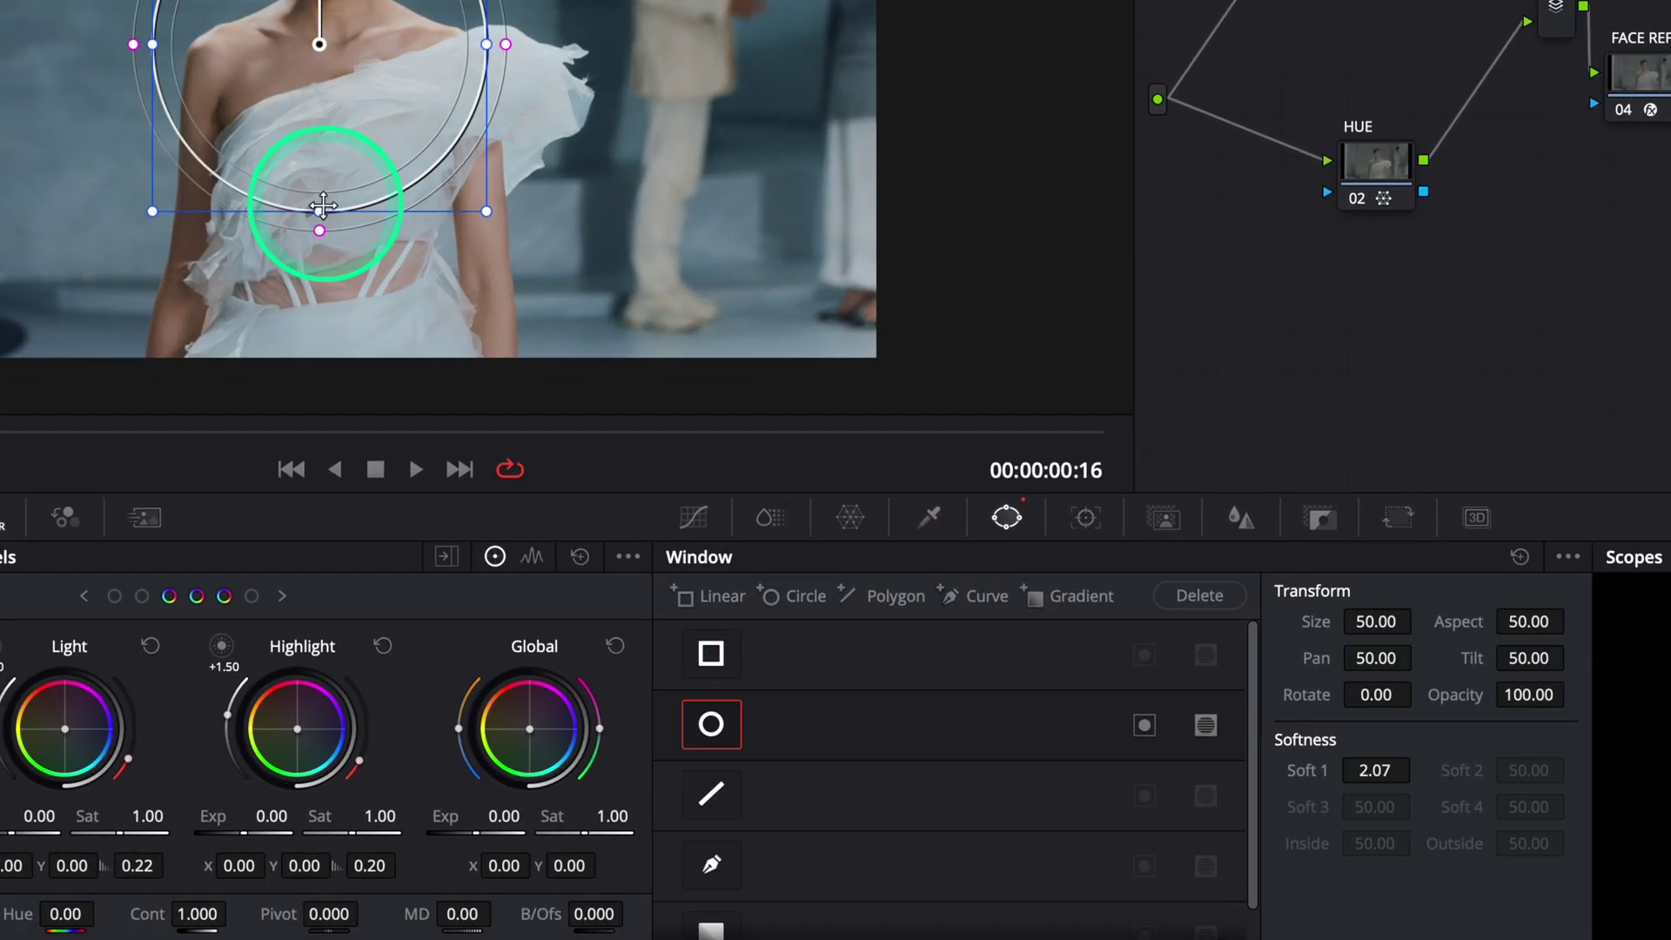
- Stretch the circular window into a wide oval around the model with size 58.63, aspect 55.28 and softness 18.00, and invert it
drag(180, 315, 180, 428)
drag(349, 147, 447, 148)
drag(590, 322, 1083, 327)
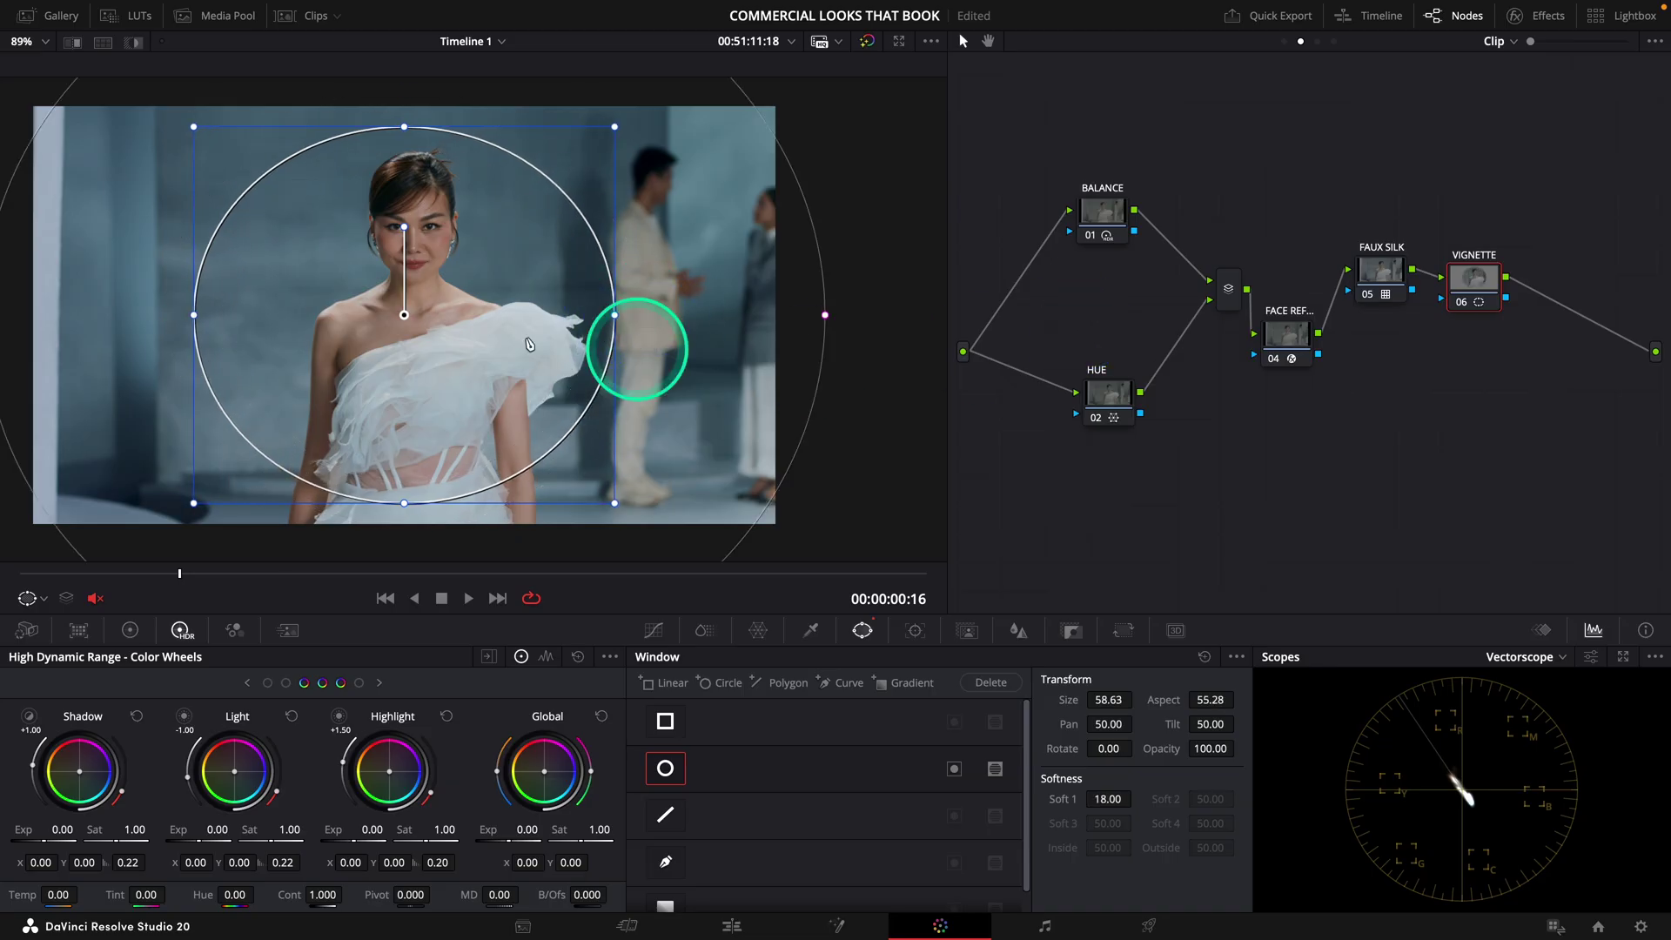
drag(366, 329, 380, 336)
key(shift+h)
click(953, 768)
click(240, 105)
click(133, 41)
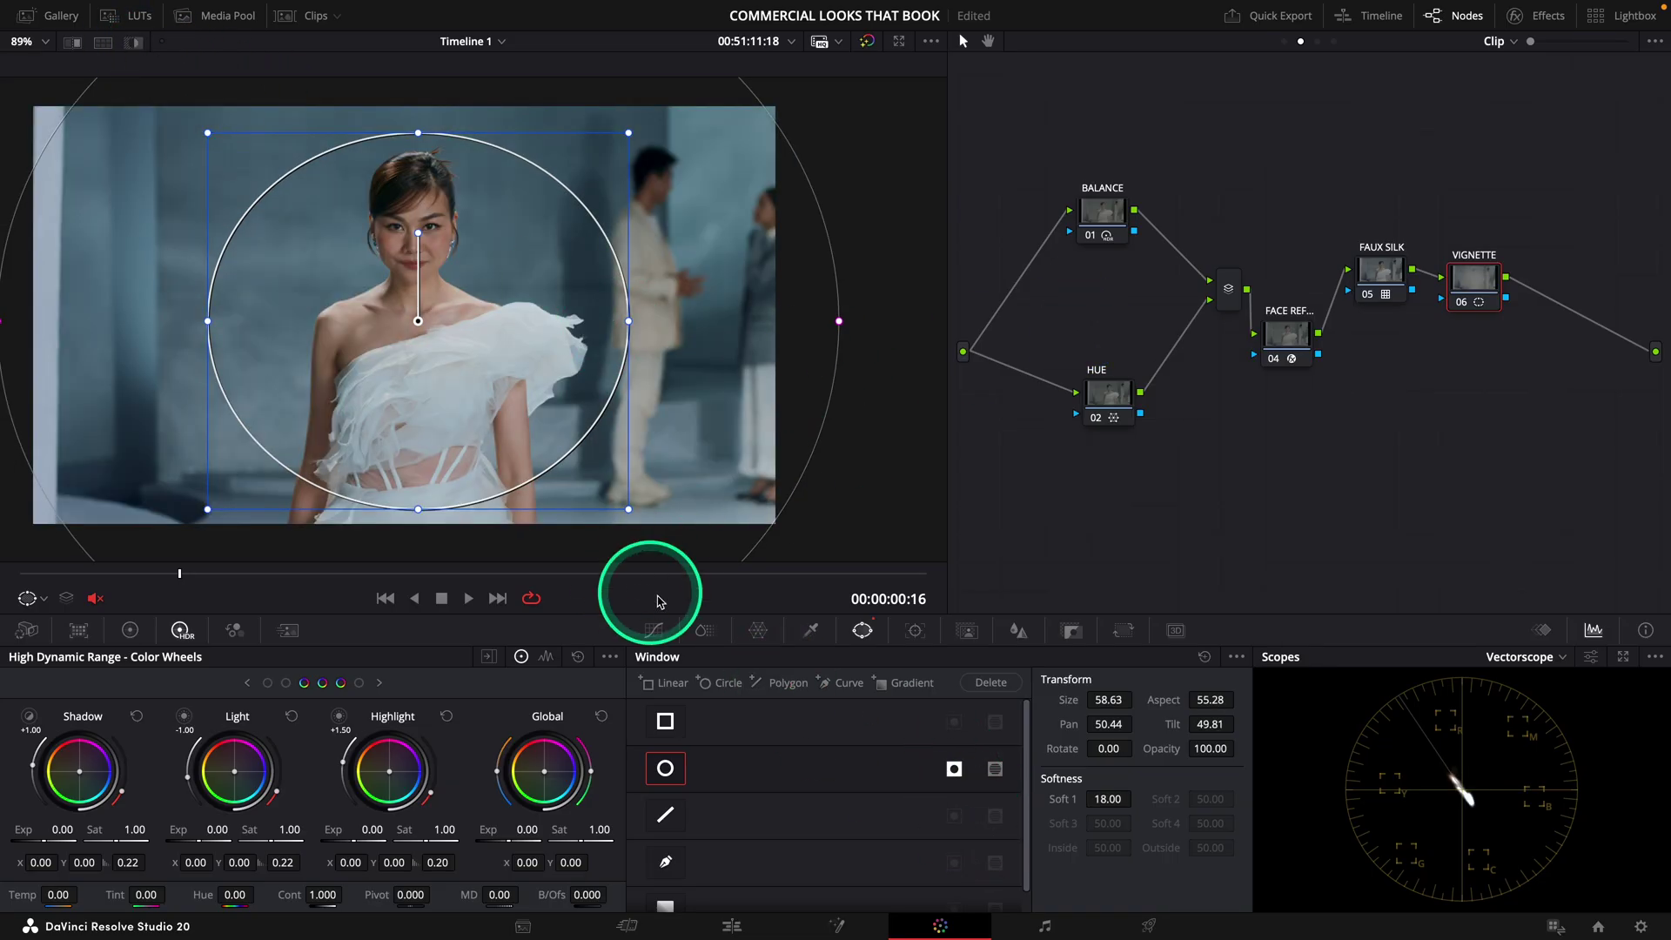
- Pull the VIGNETTE node's custom curve down slightly in the upper midtones and compare the image with and without the node
click(668, 633)
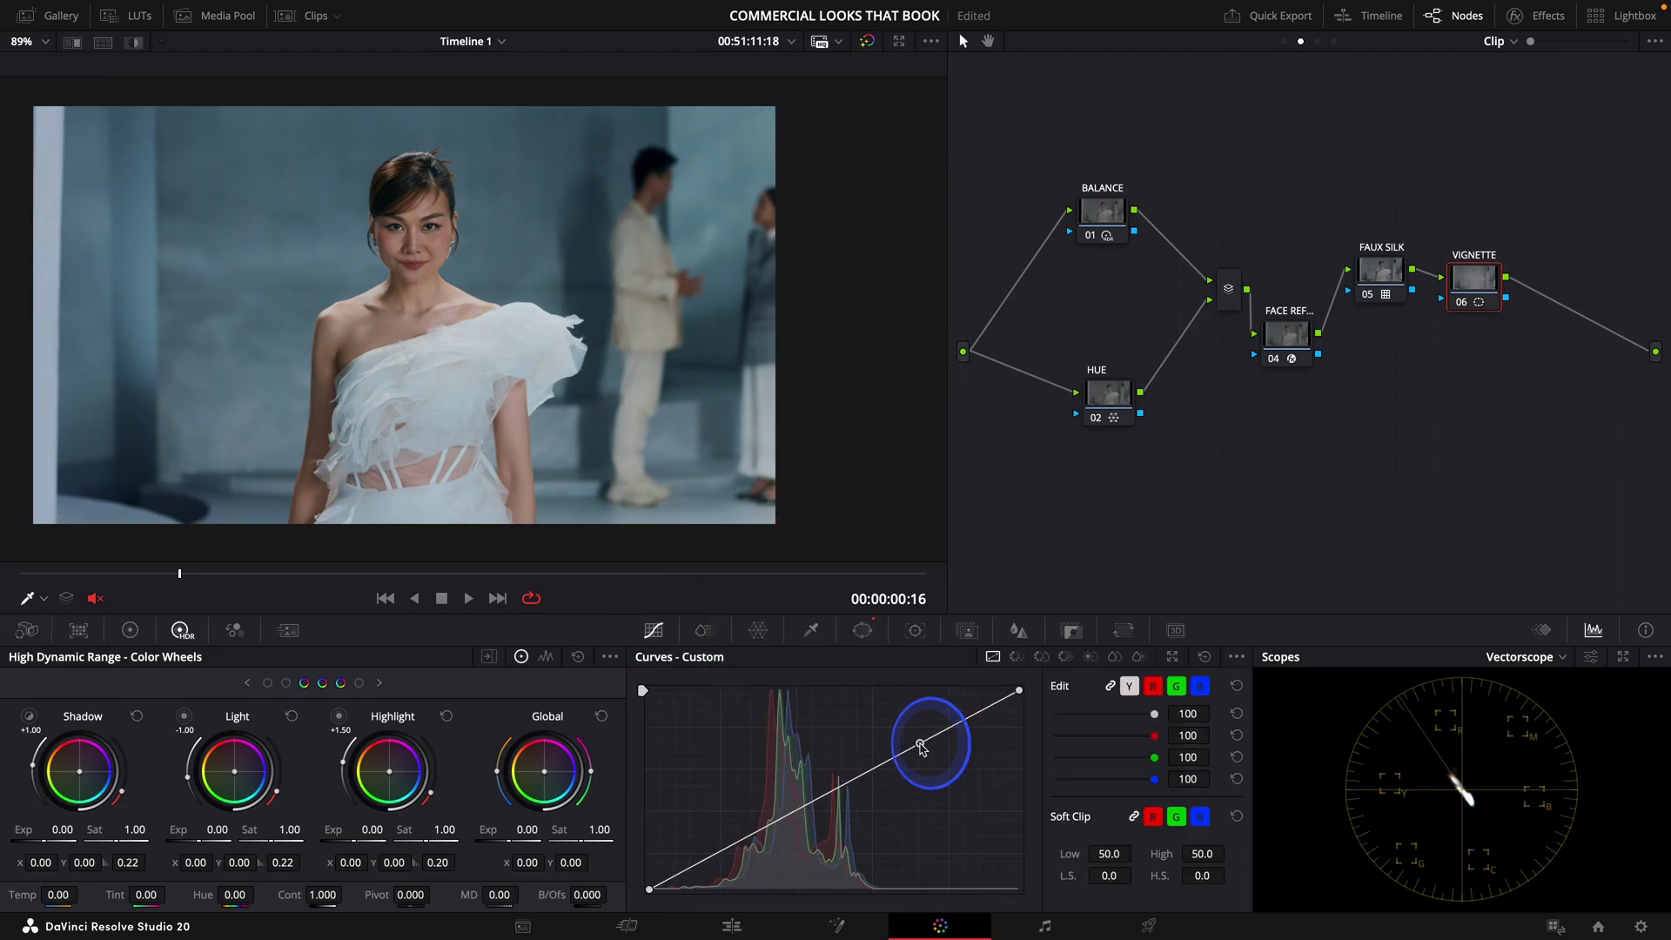
drag(921, 746, 923, 756)
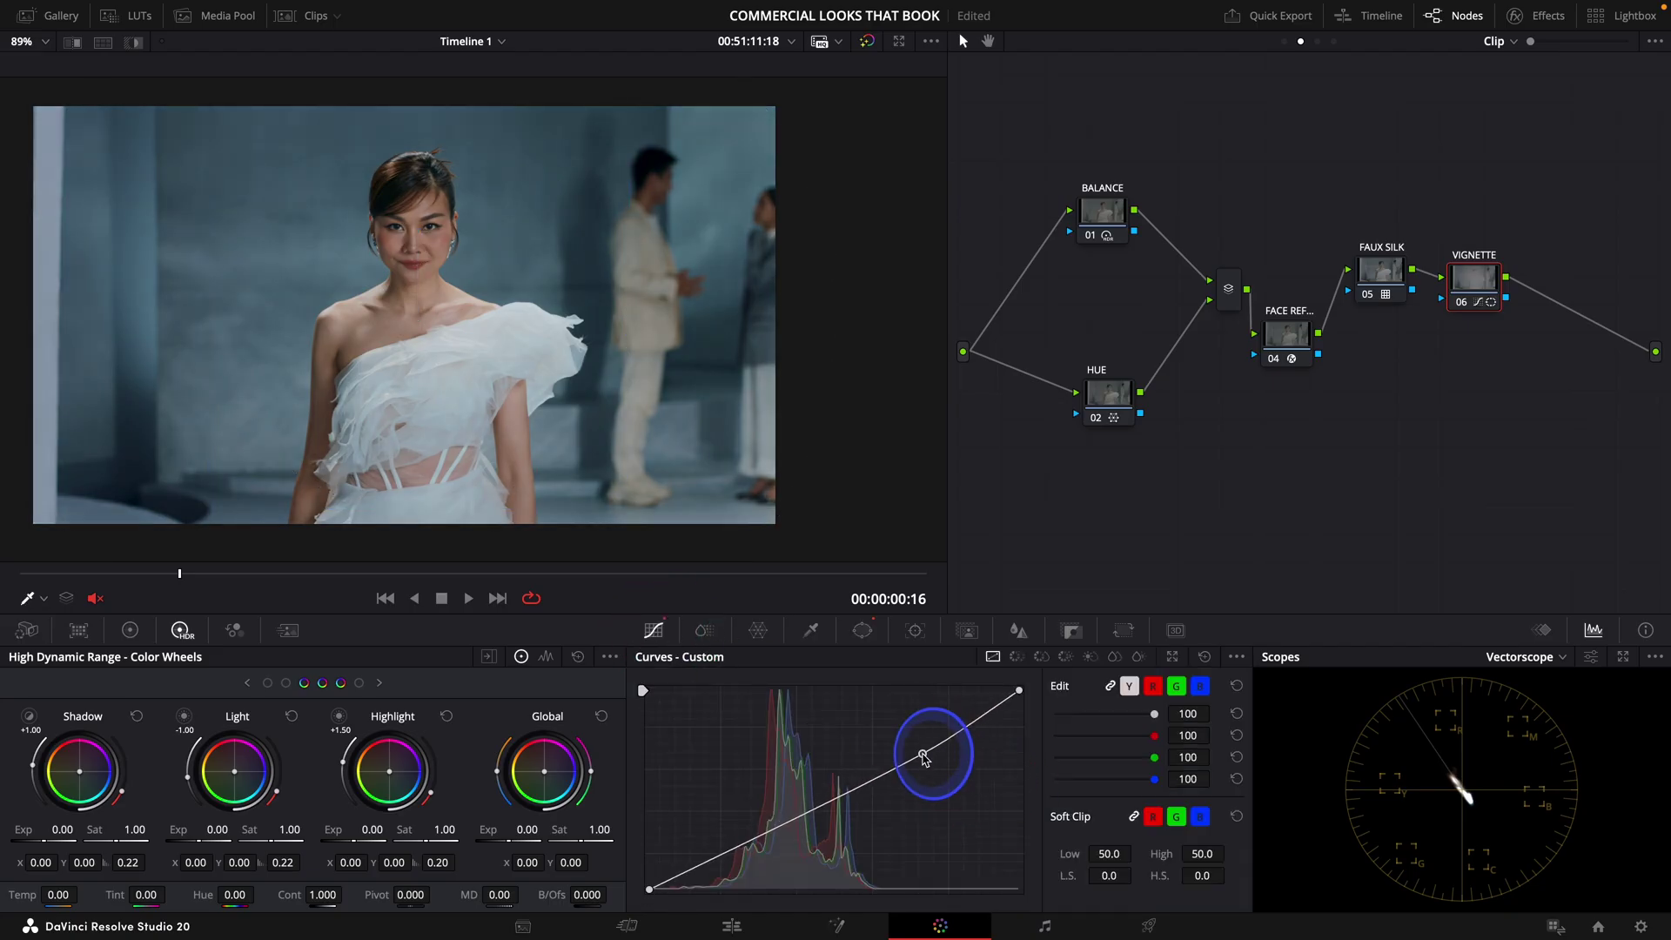
key(super+d)
key(super+d)
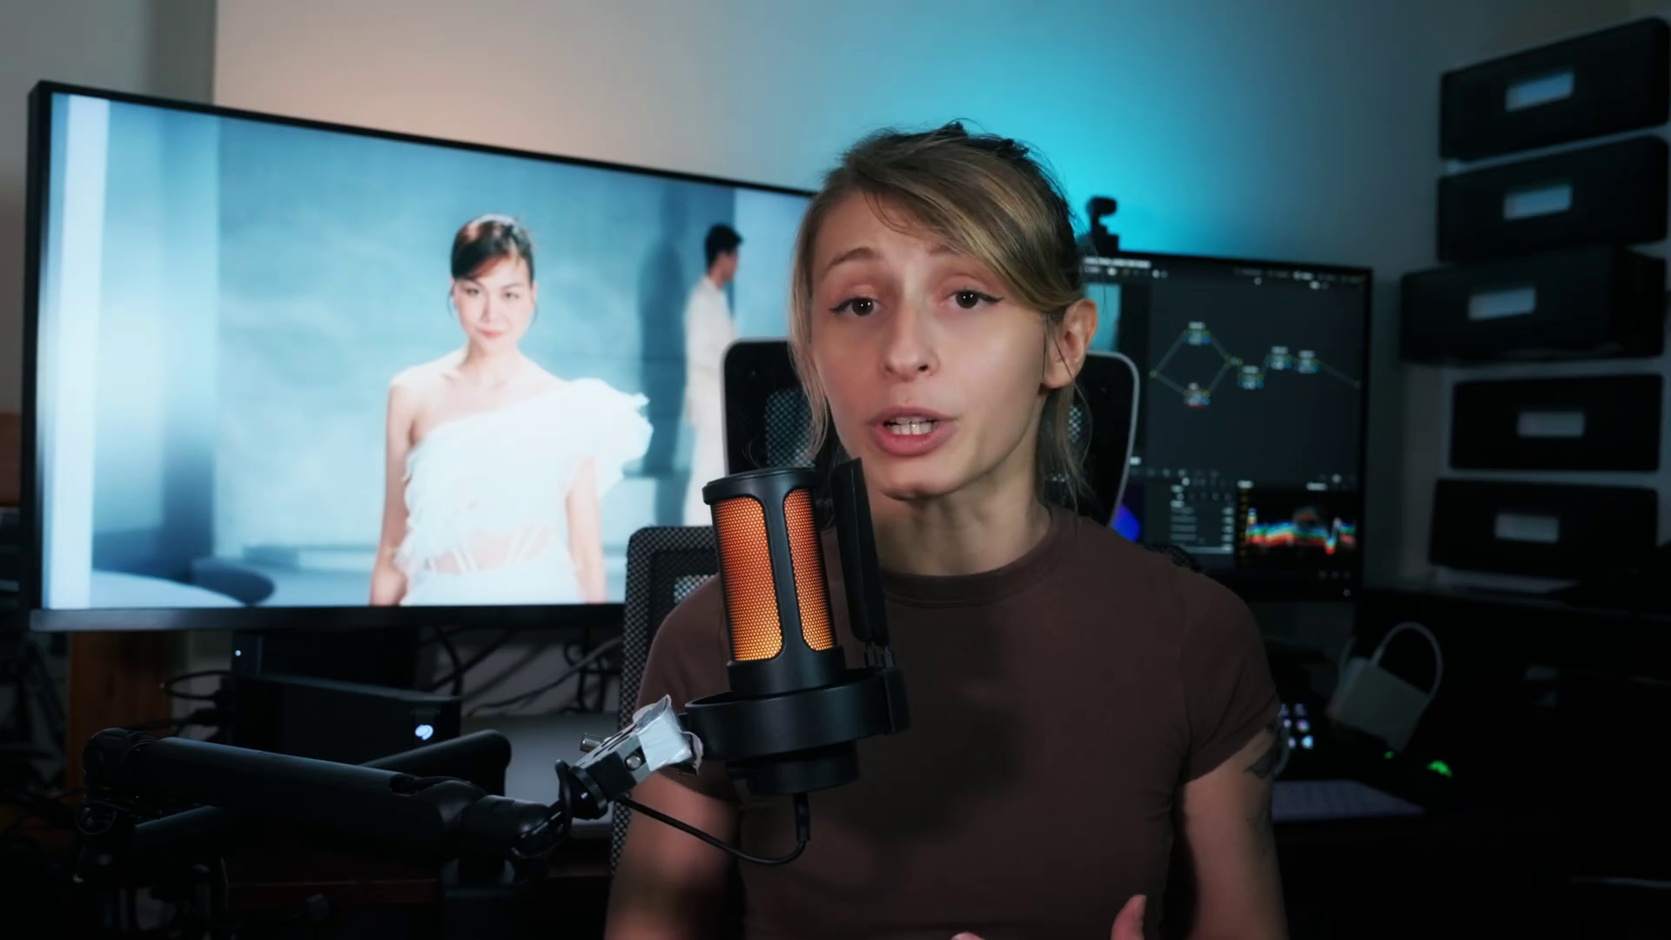
- Open the DWG folder of the commercial LUTs and apply the TOUCHPOINT DWG LUT to the beach clip
click(228, 123)
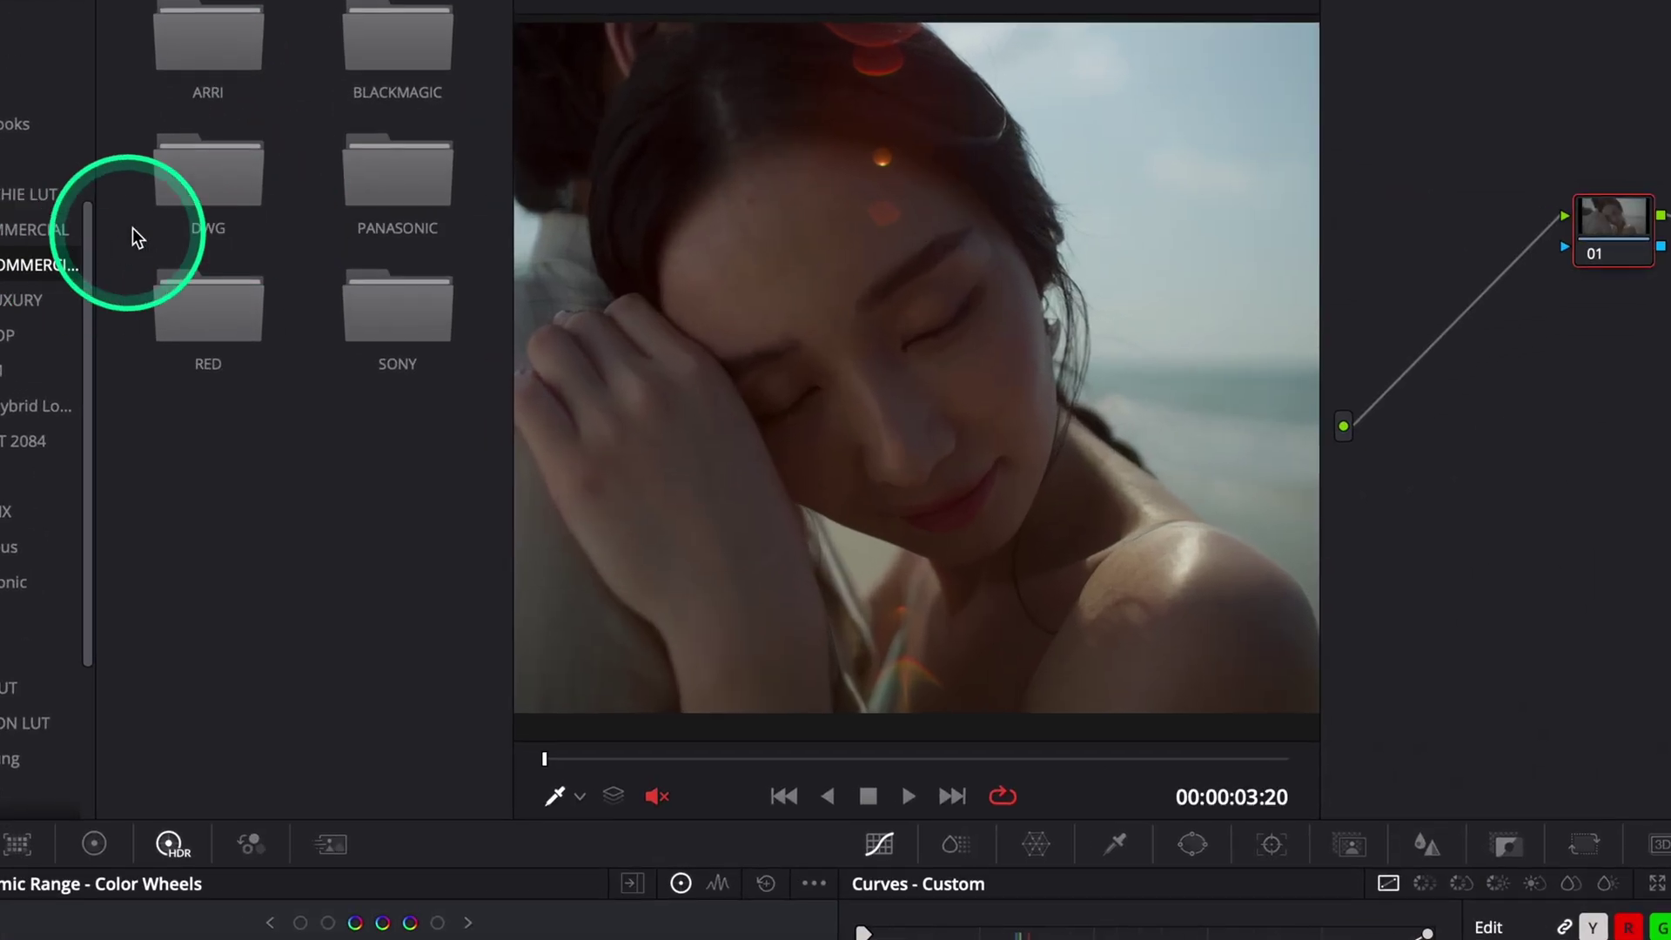
double_click(189, 180)
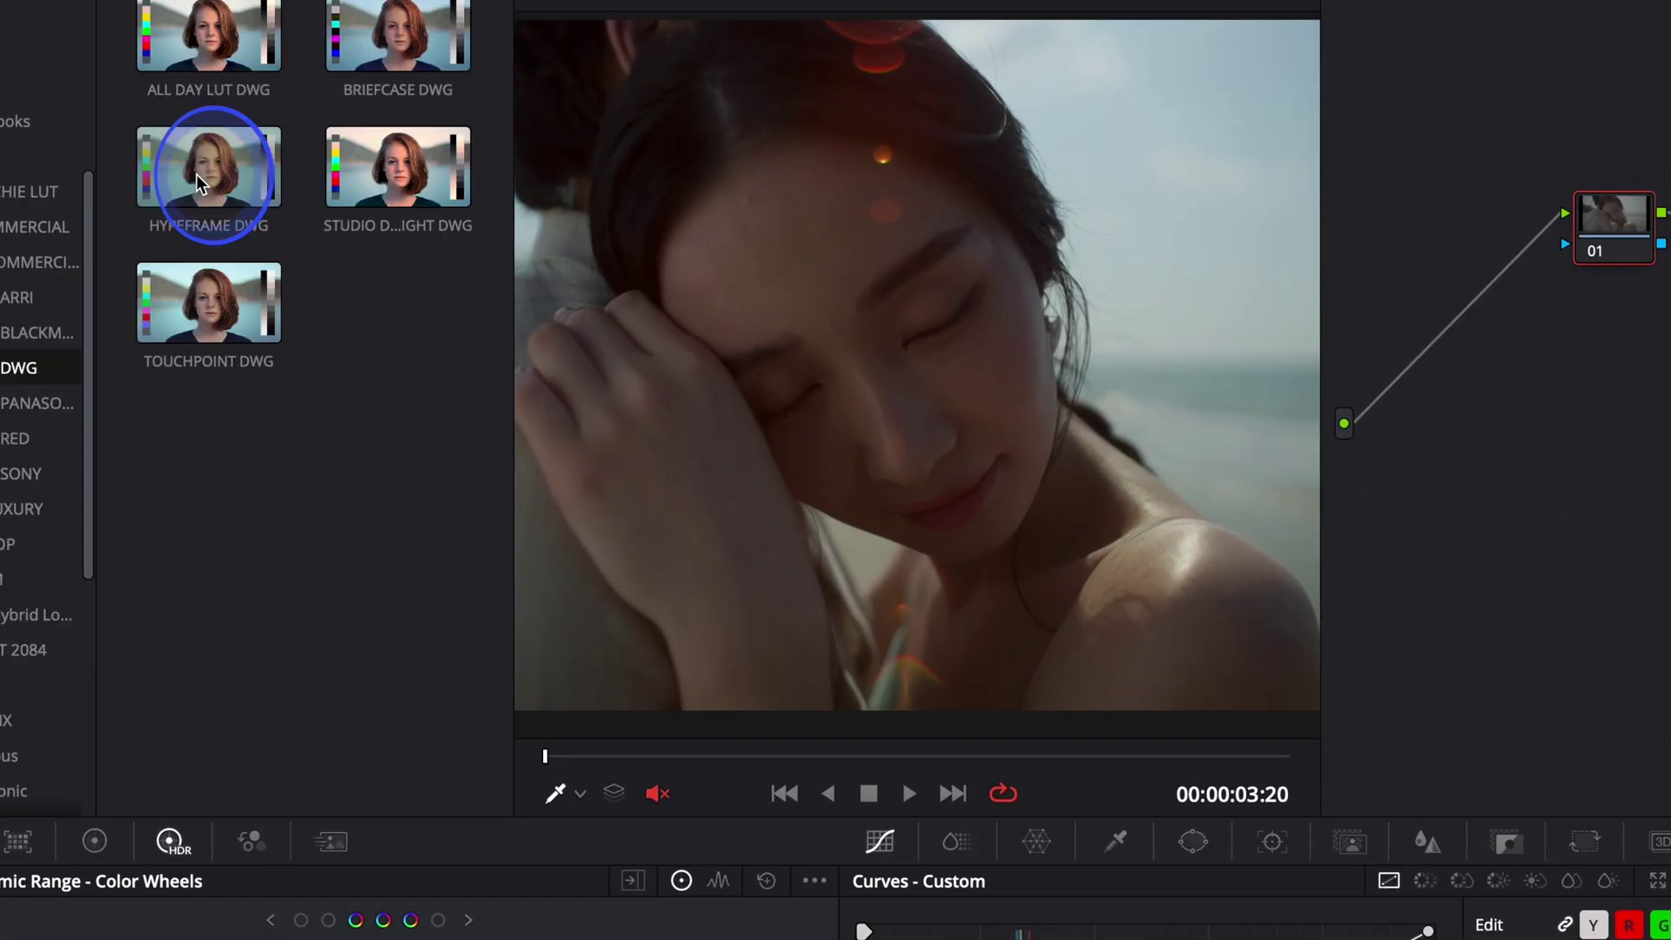
double_click(193, 315)
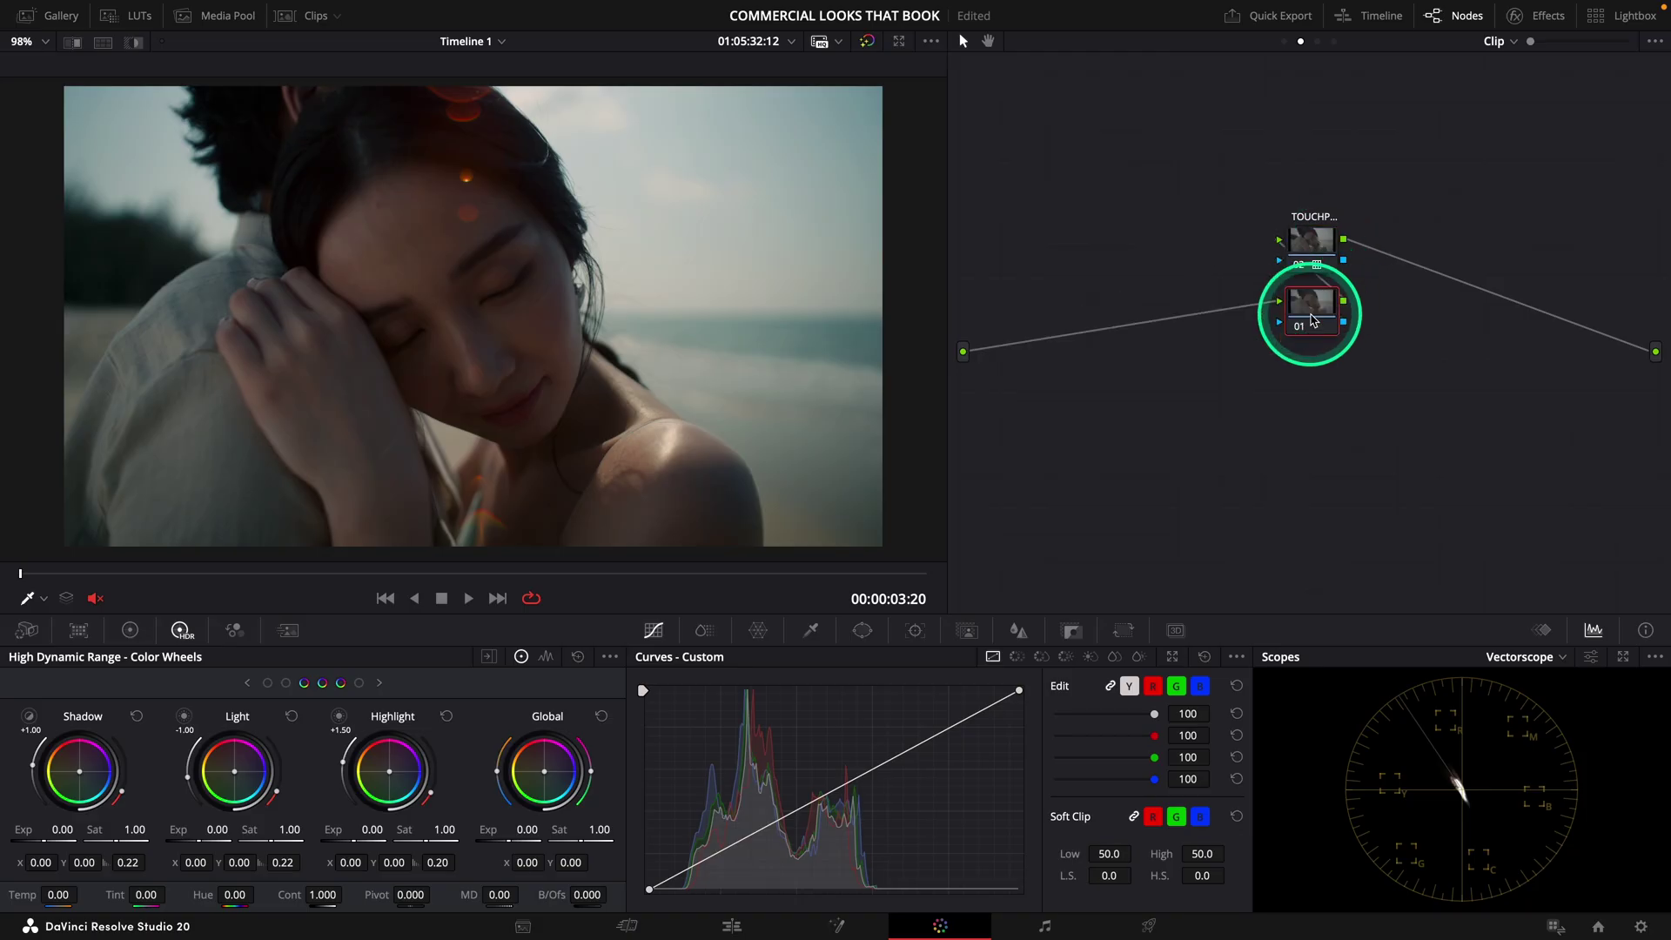
- Insert a serial node before the TOUCHPOINT node and add a parallel node beneath it
key(shift+s)
key(alt+p)
click(1127, 266)
- Raise the BALANCE node's HDR Global exposure to 0.47
drag(527, 830, 648, 848)
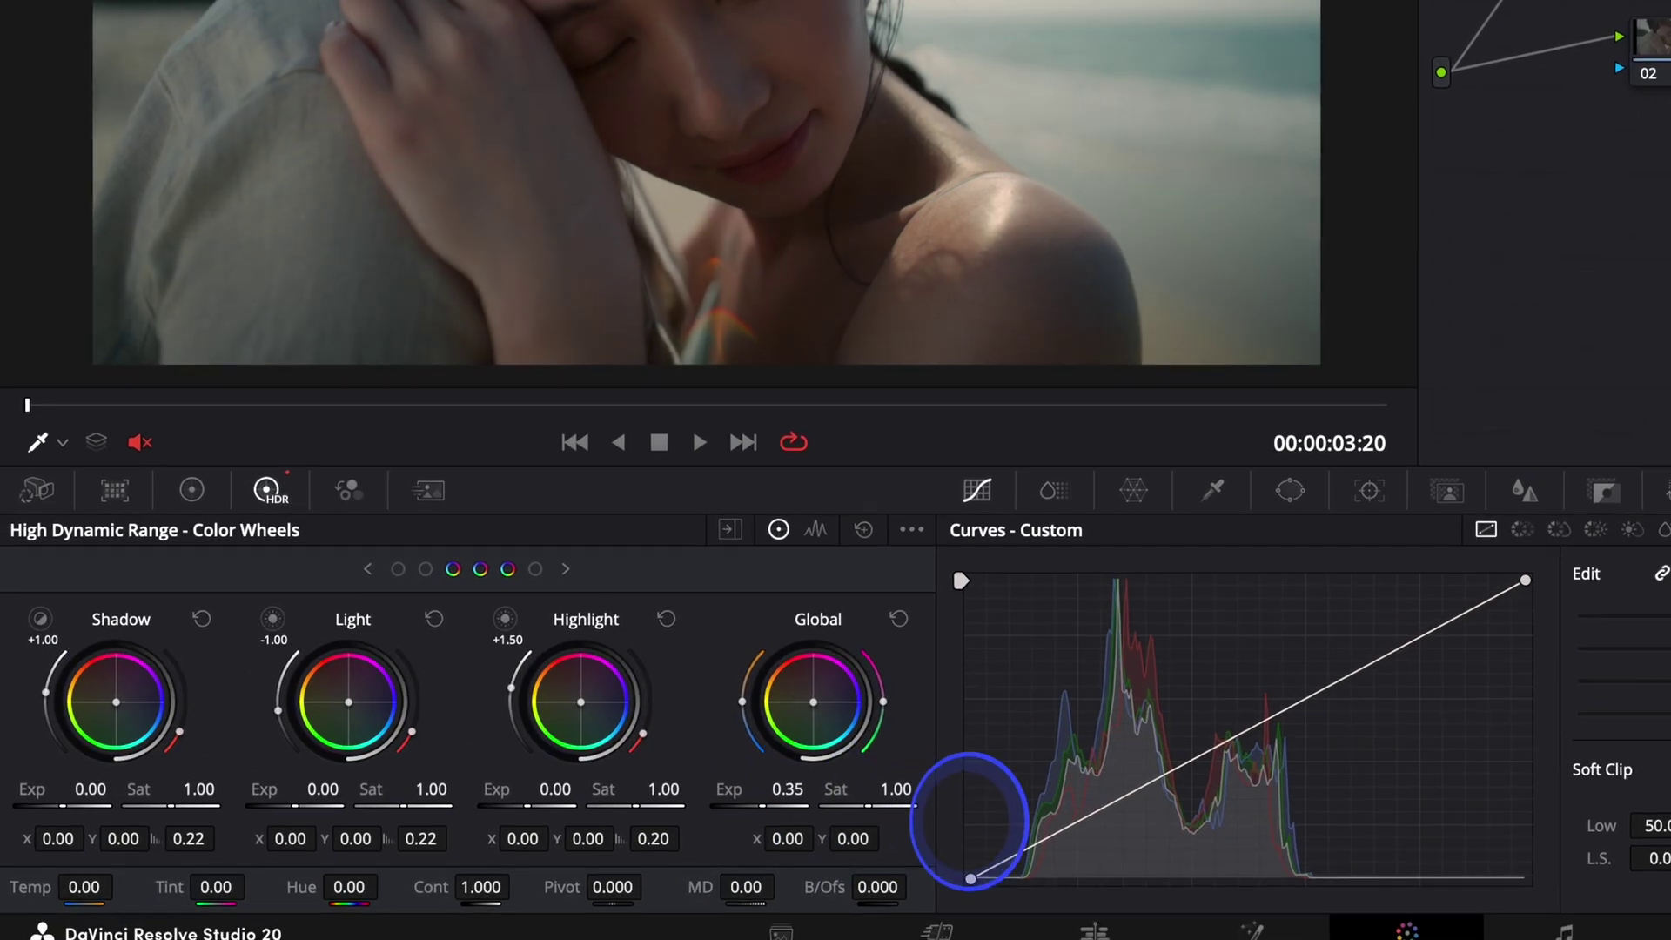
drag(969, 821, 1036, 822)
click(1089, 215)
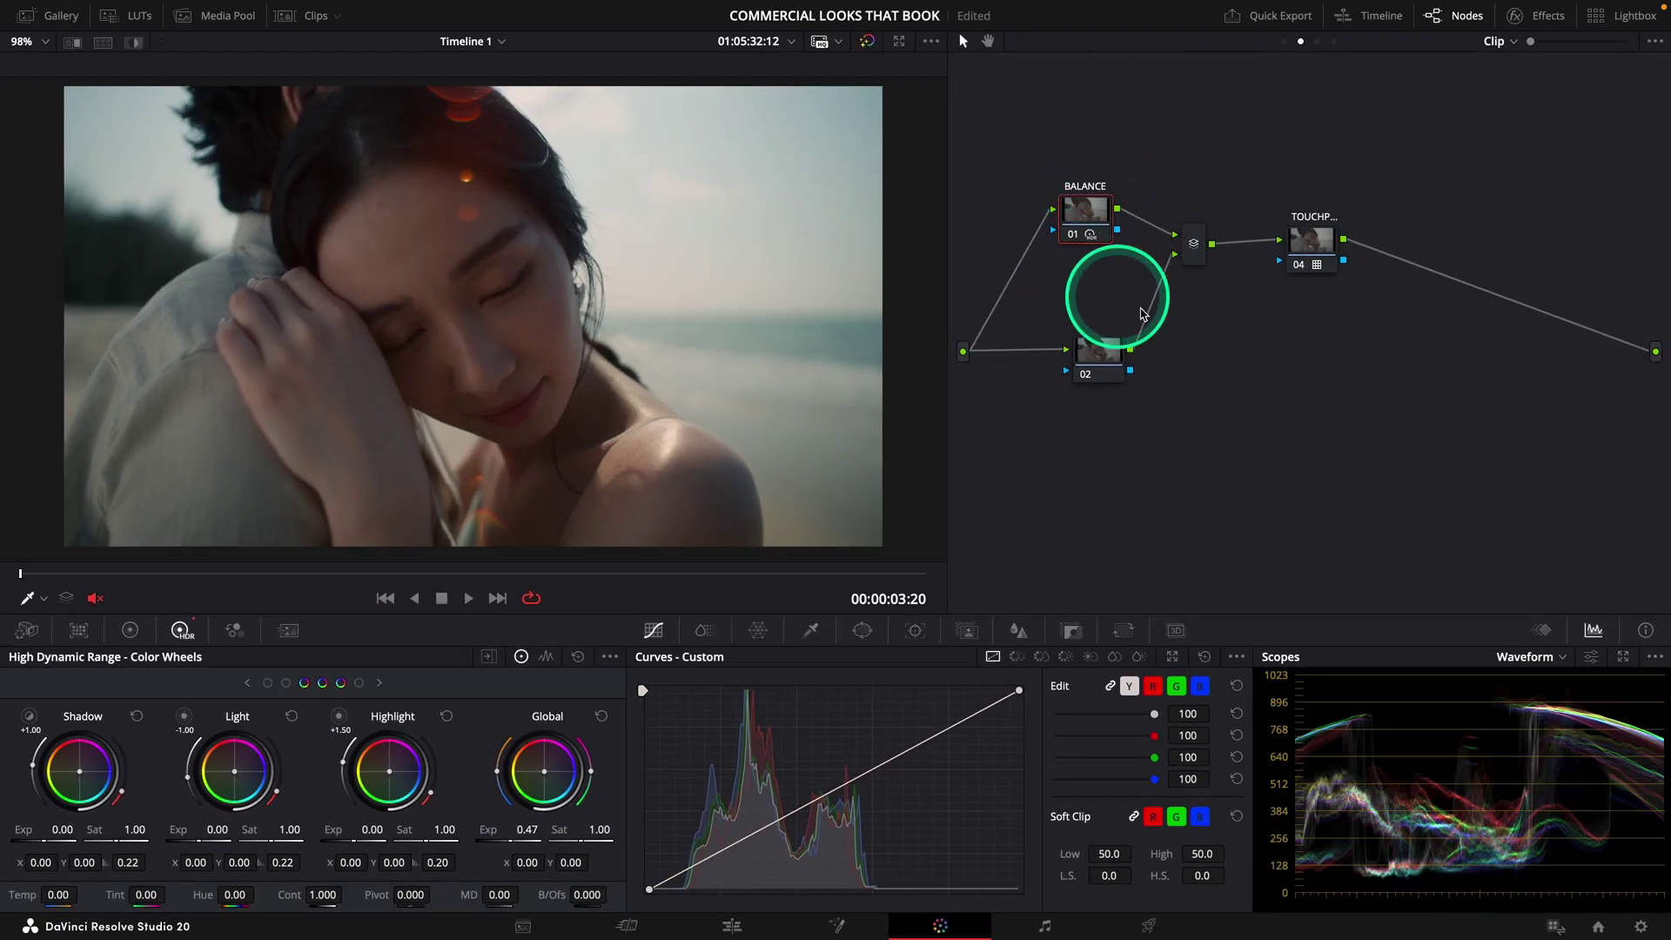
- Add a serial BOOST node after BALANCE, set its Color Boost to 5.50 and check the image in full screen
key(alt+s)
drag(1186, 291, 1157, 200)
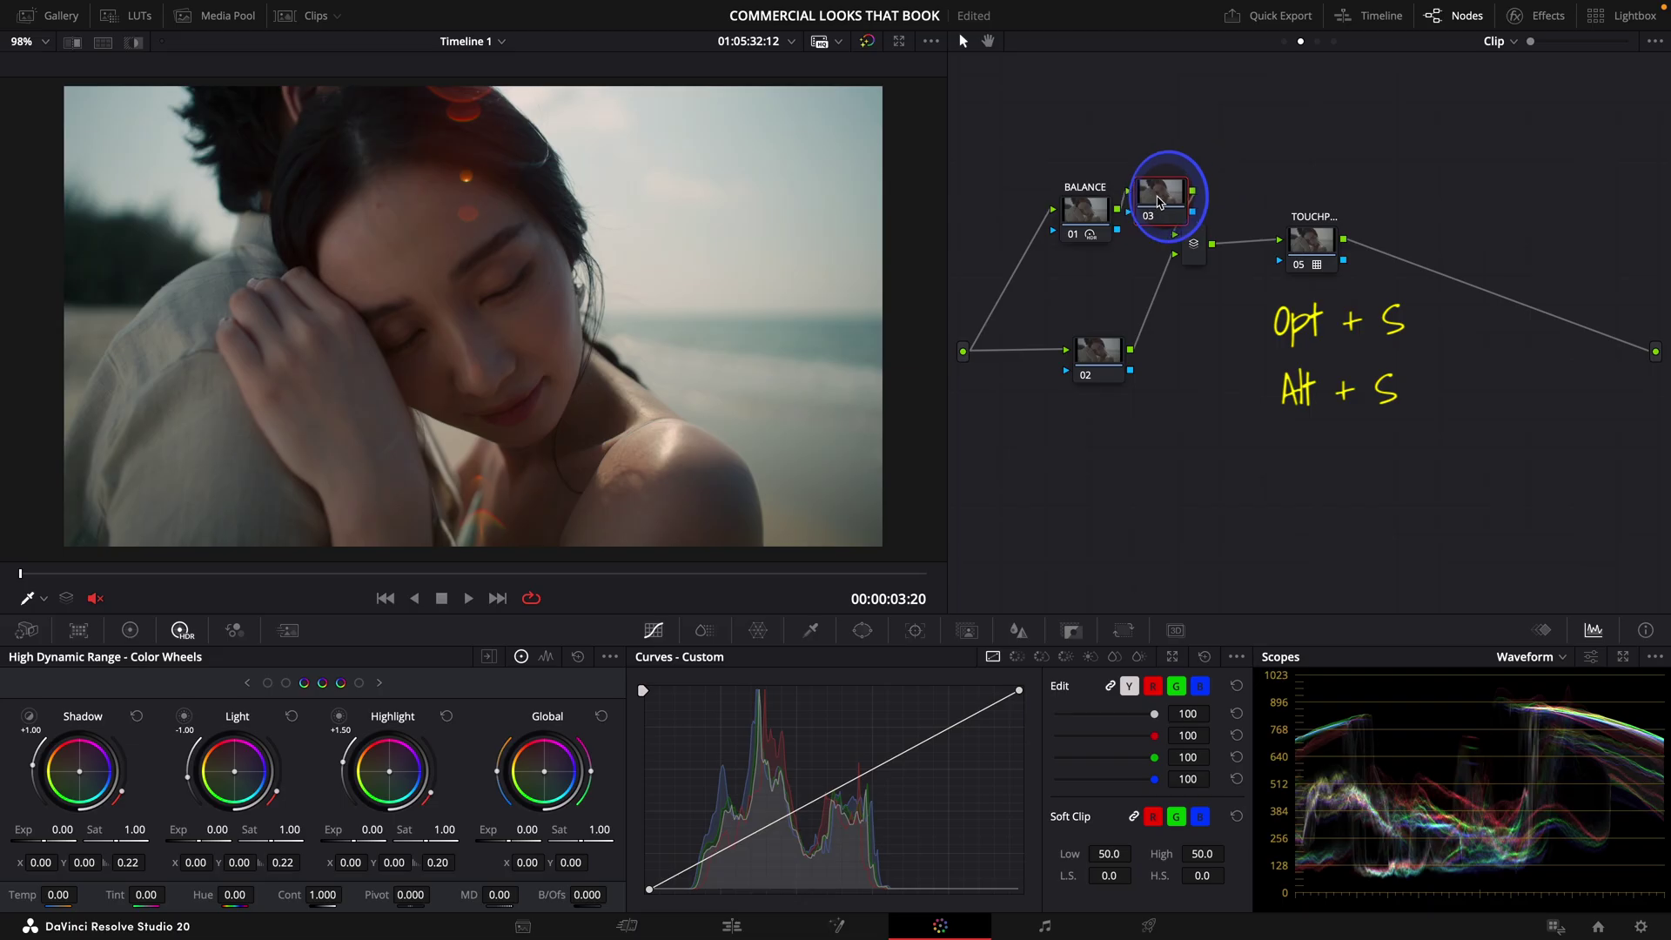
click(129, 630)
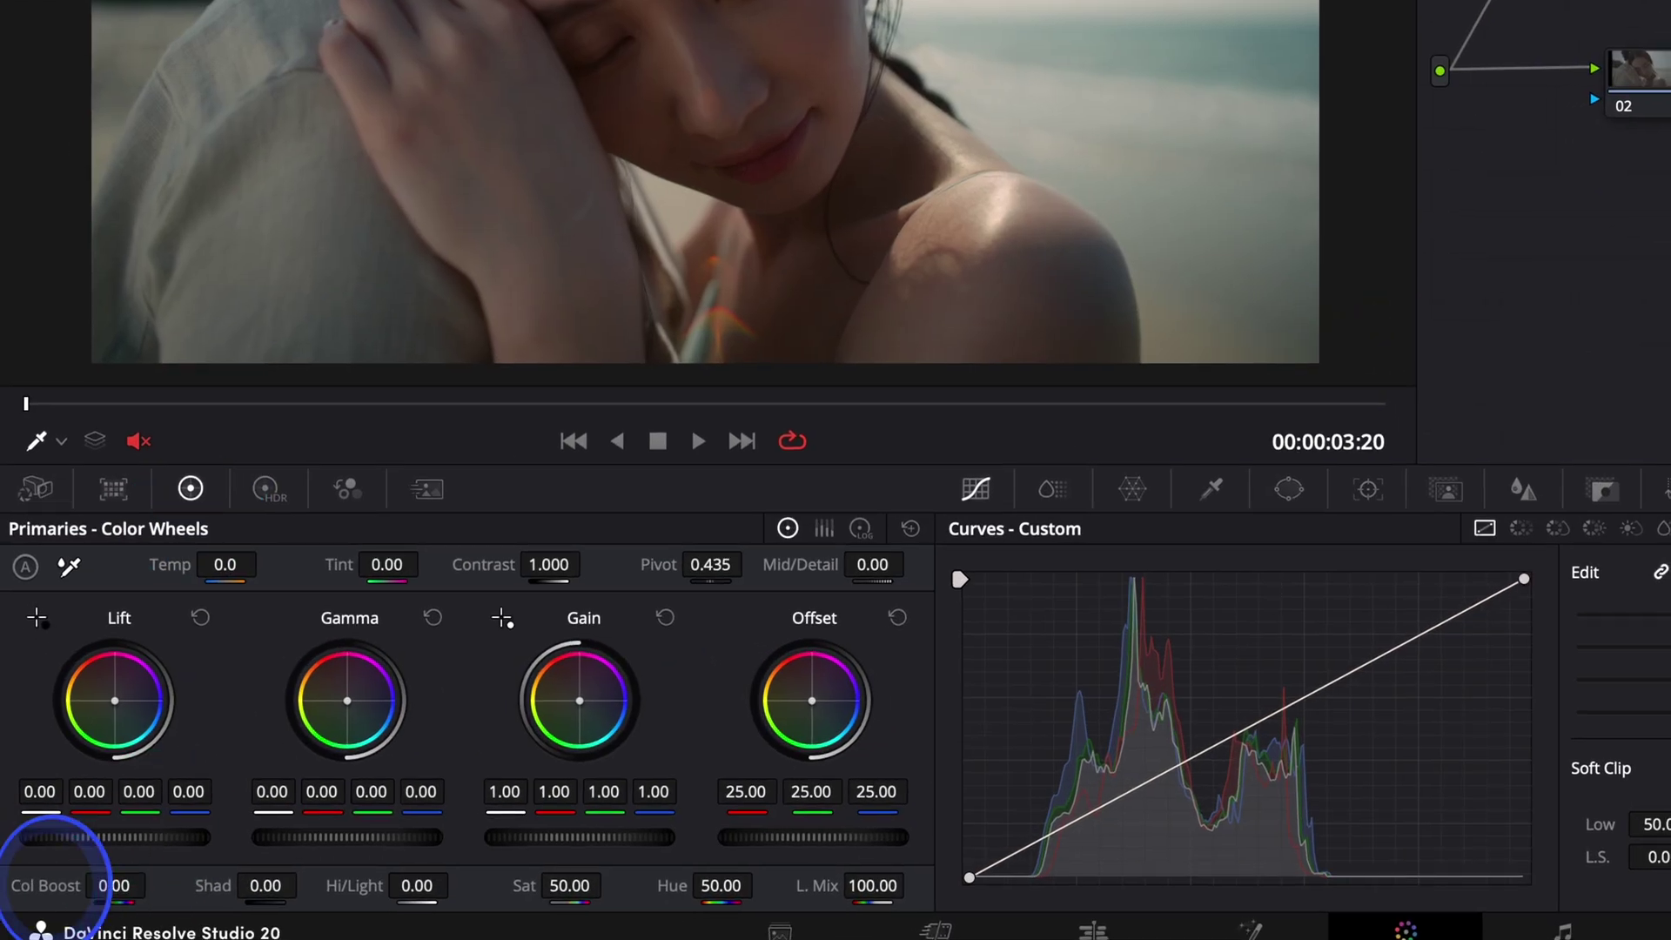
drag(57, 877, 57, 877)
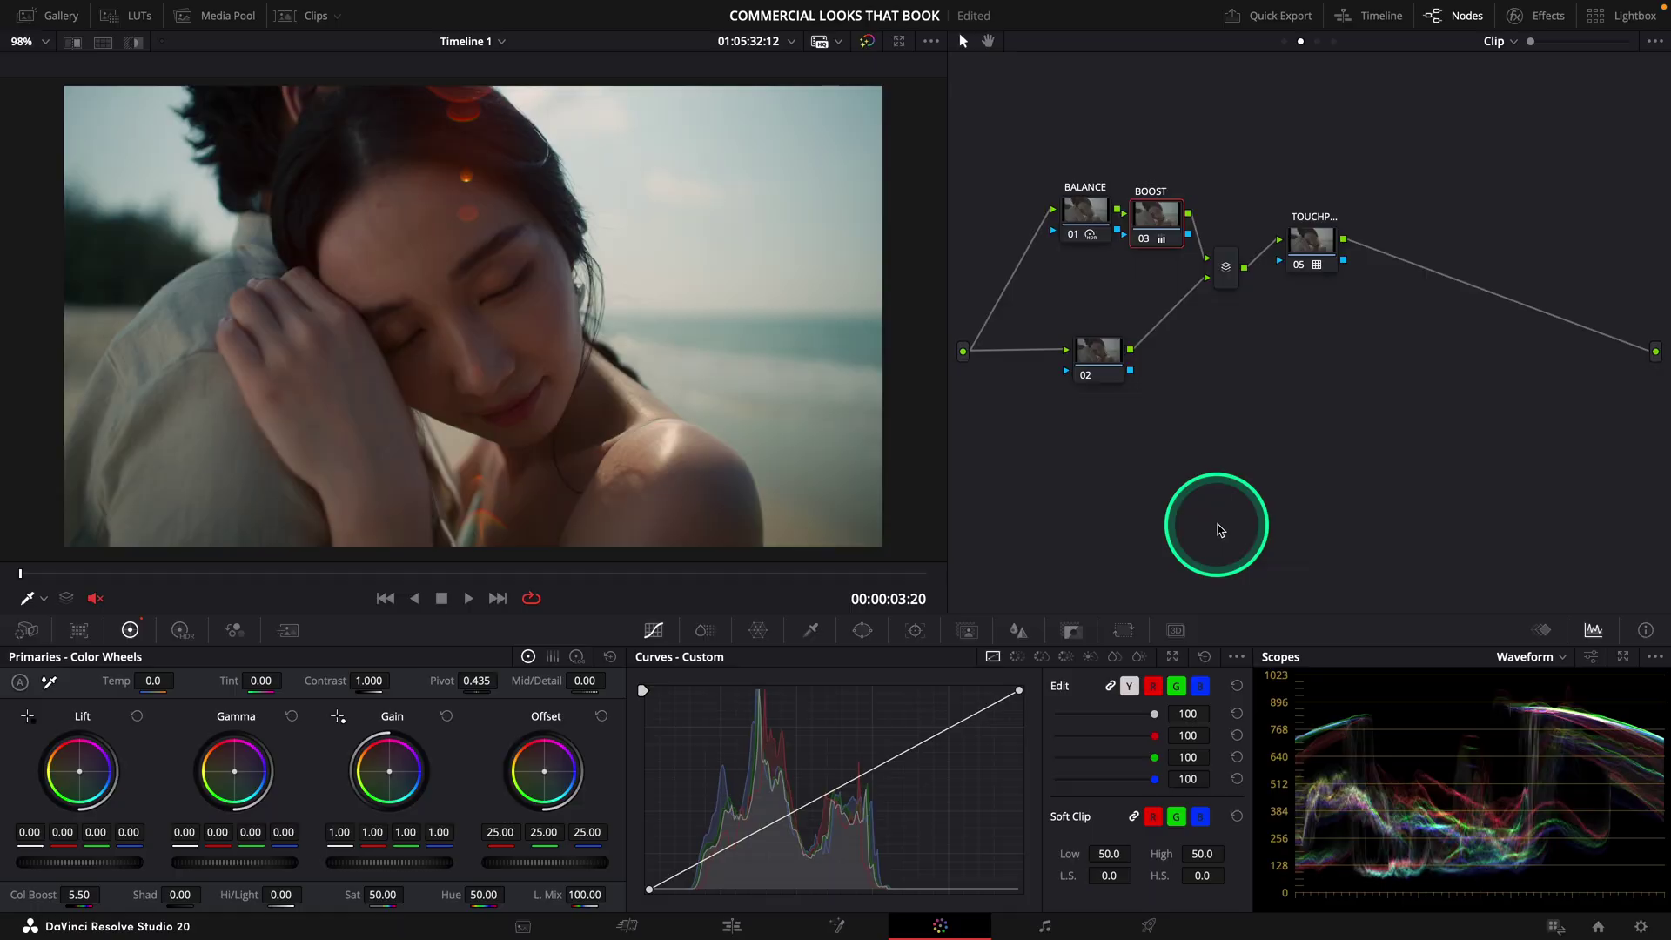
key(super+f)
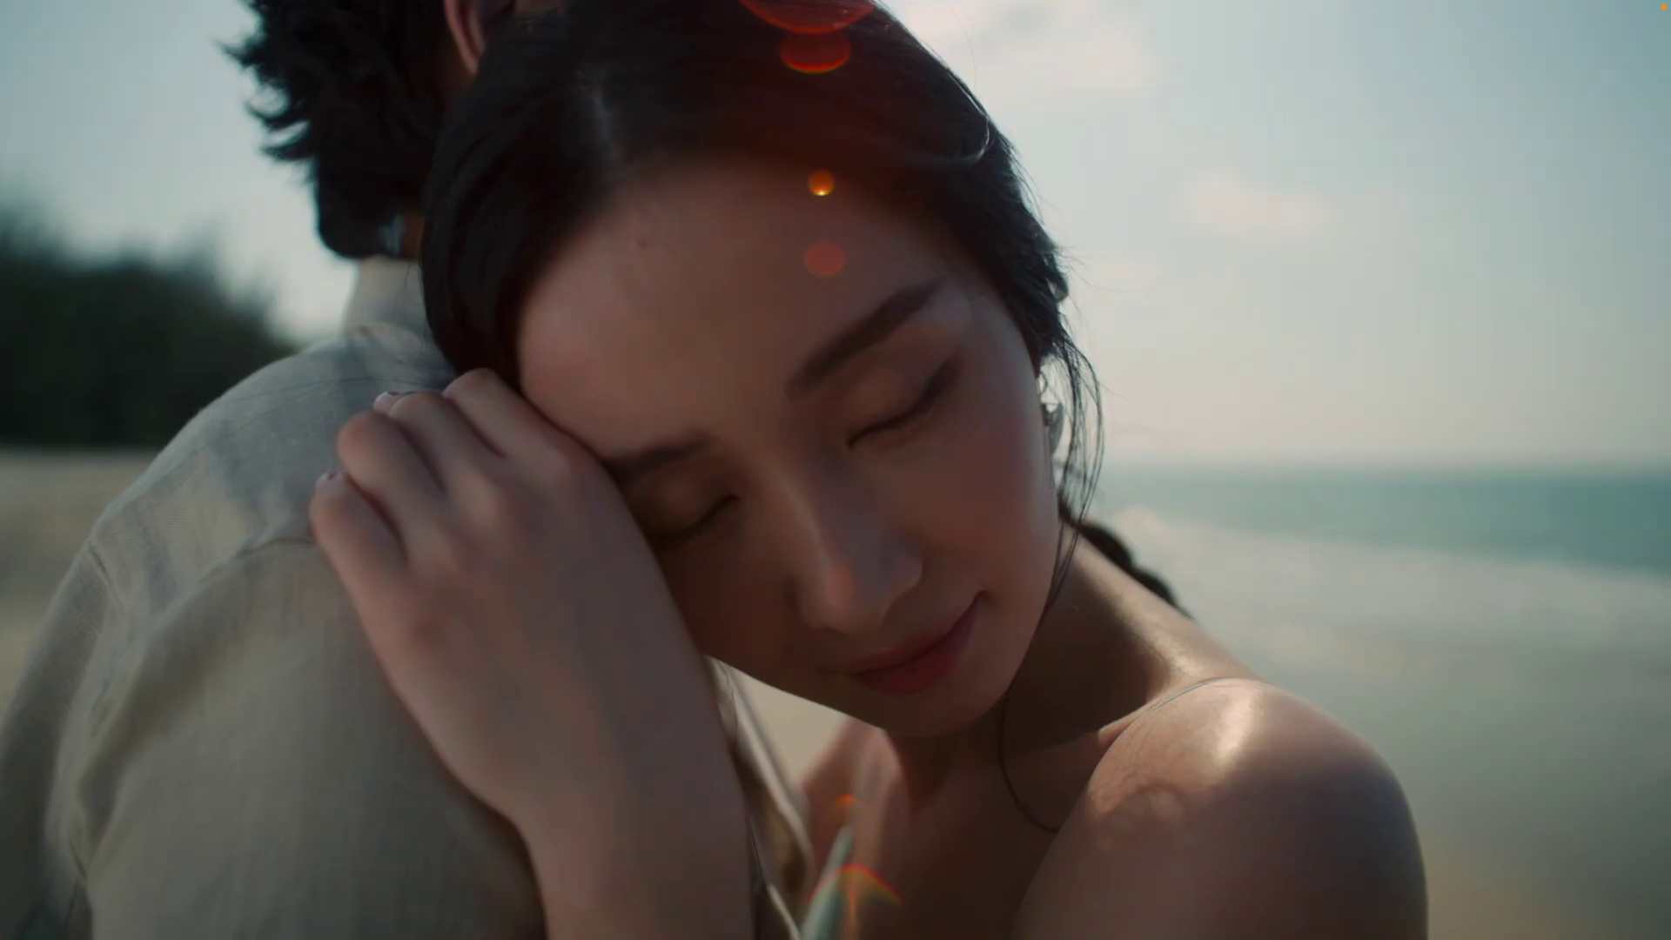
key(p)
- Push the near-neutral sea and sky tones slightly toward blue on the HUE node with a short stroke in an enlarged Chroma Warp
click(758, 628)
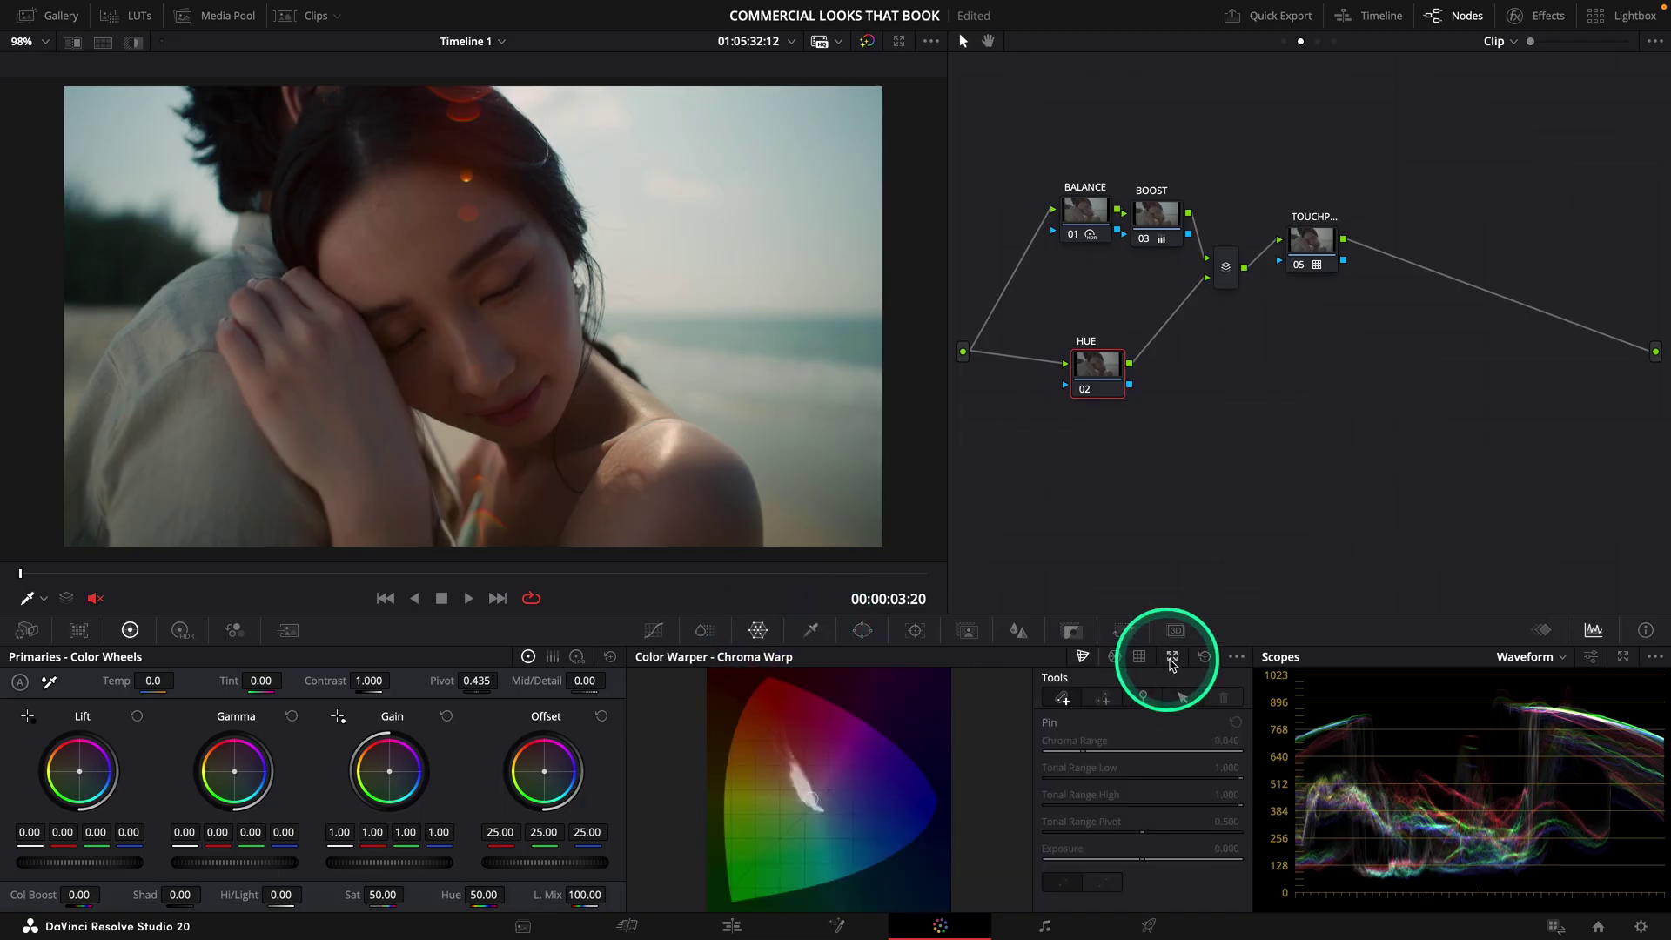
click(1172, 659)
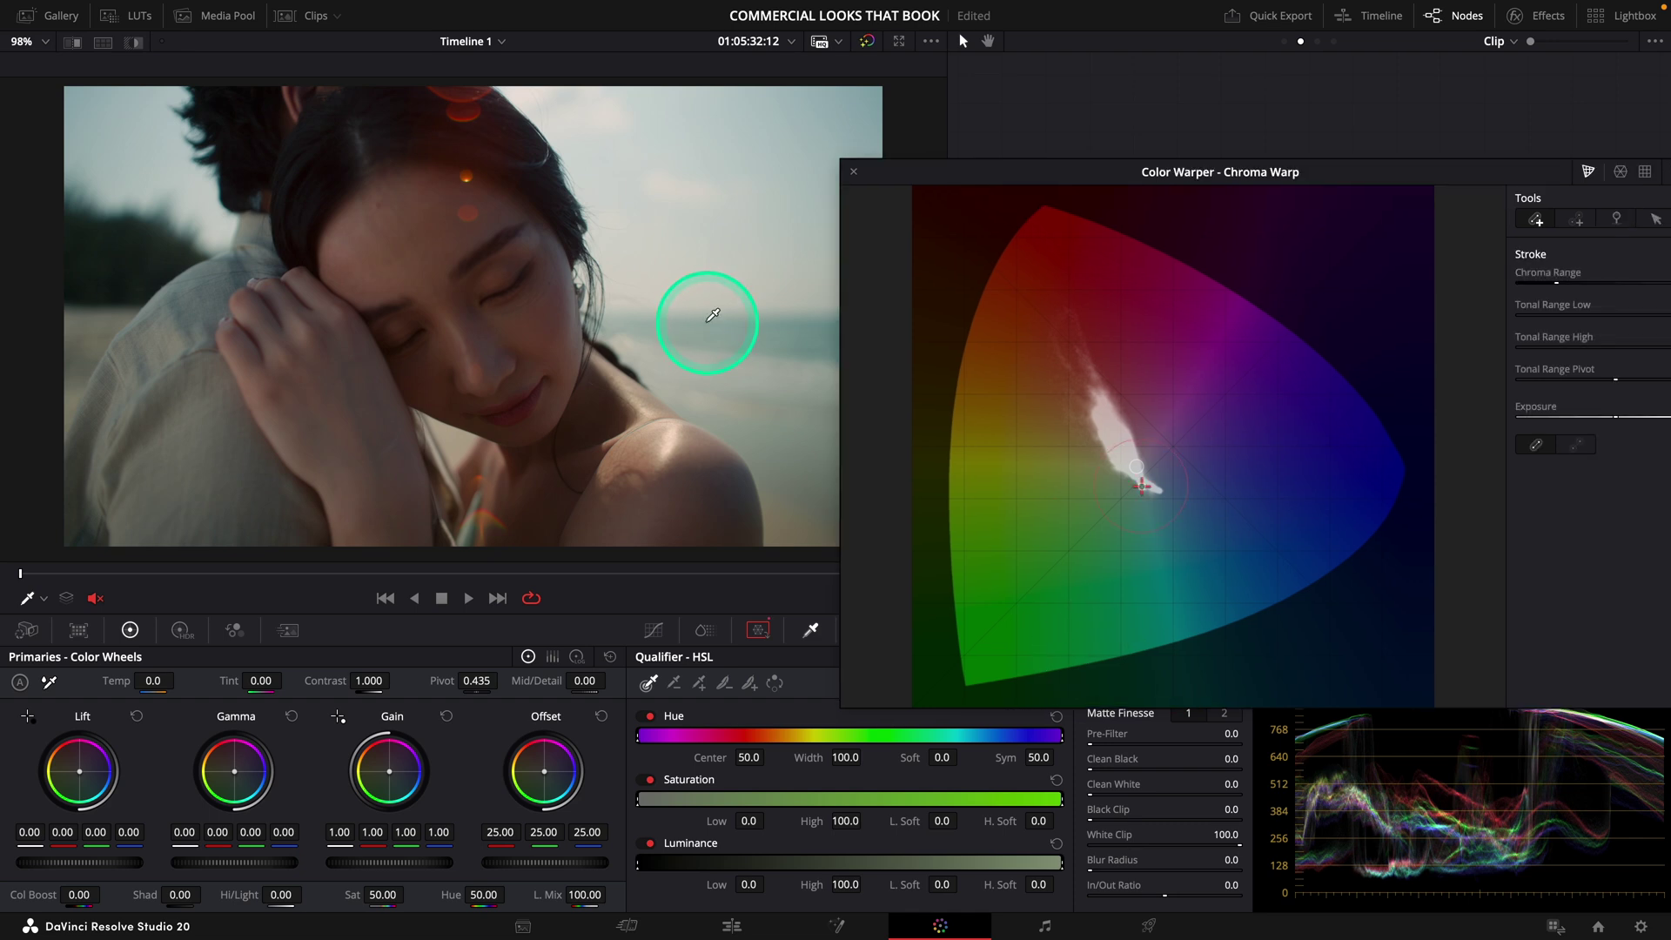
click(1147, 486)
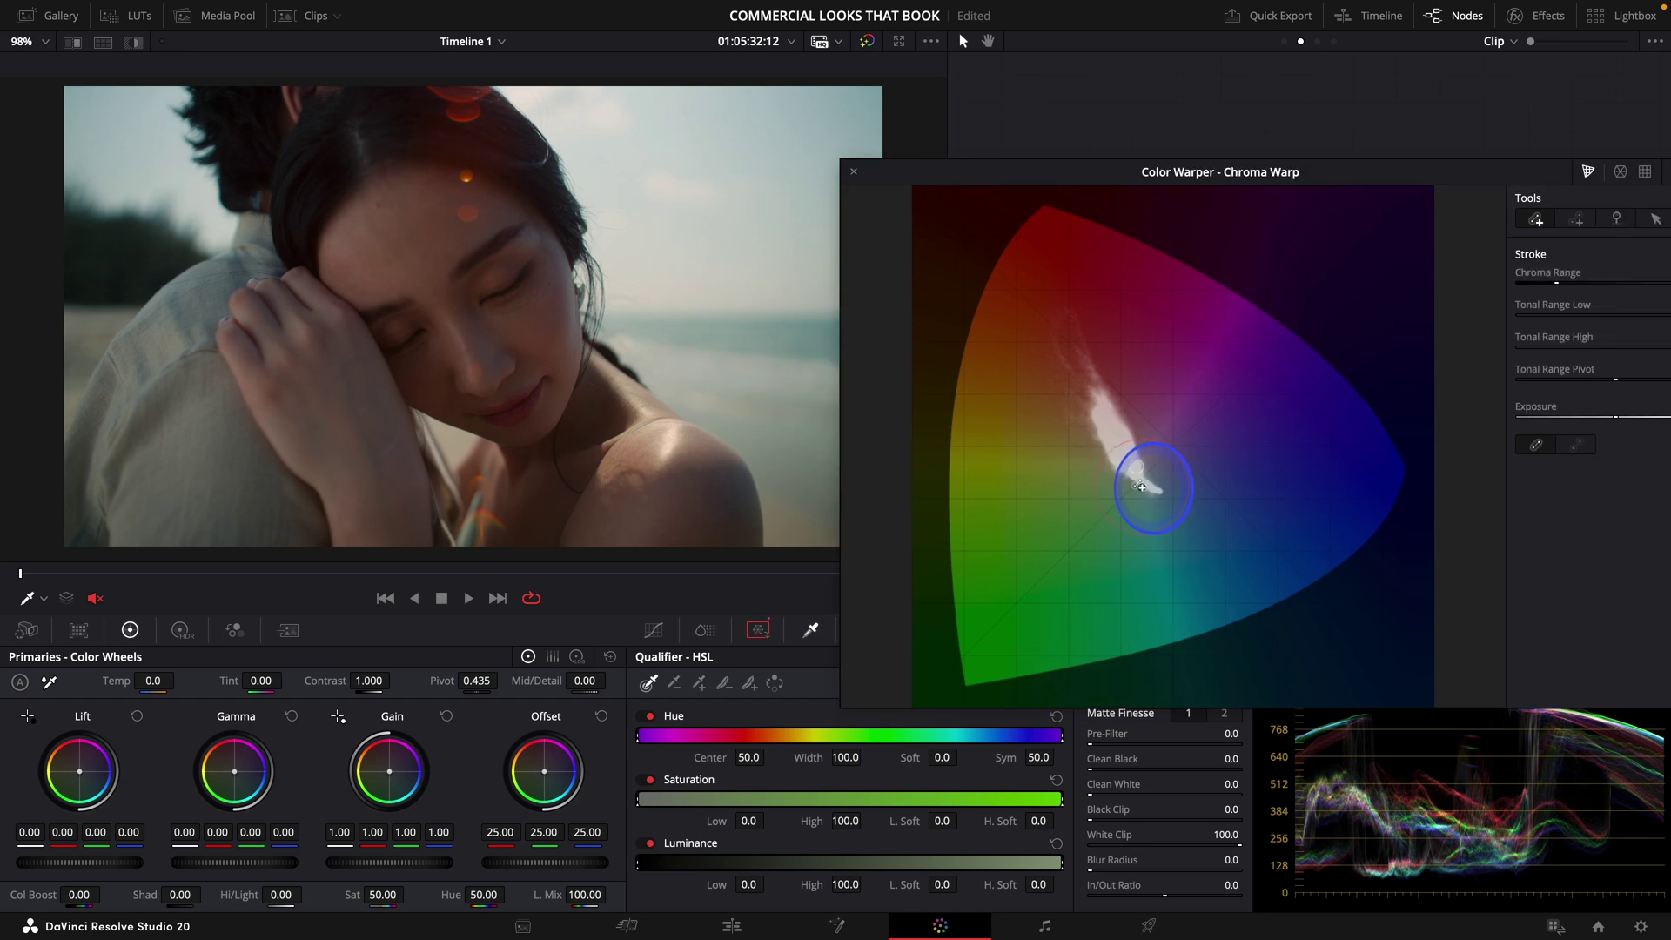
drag(1140, 492, 1160, 493)
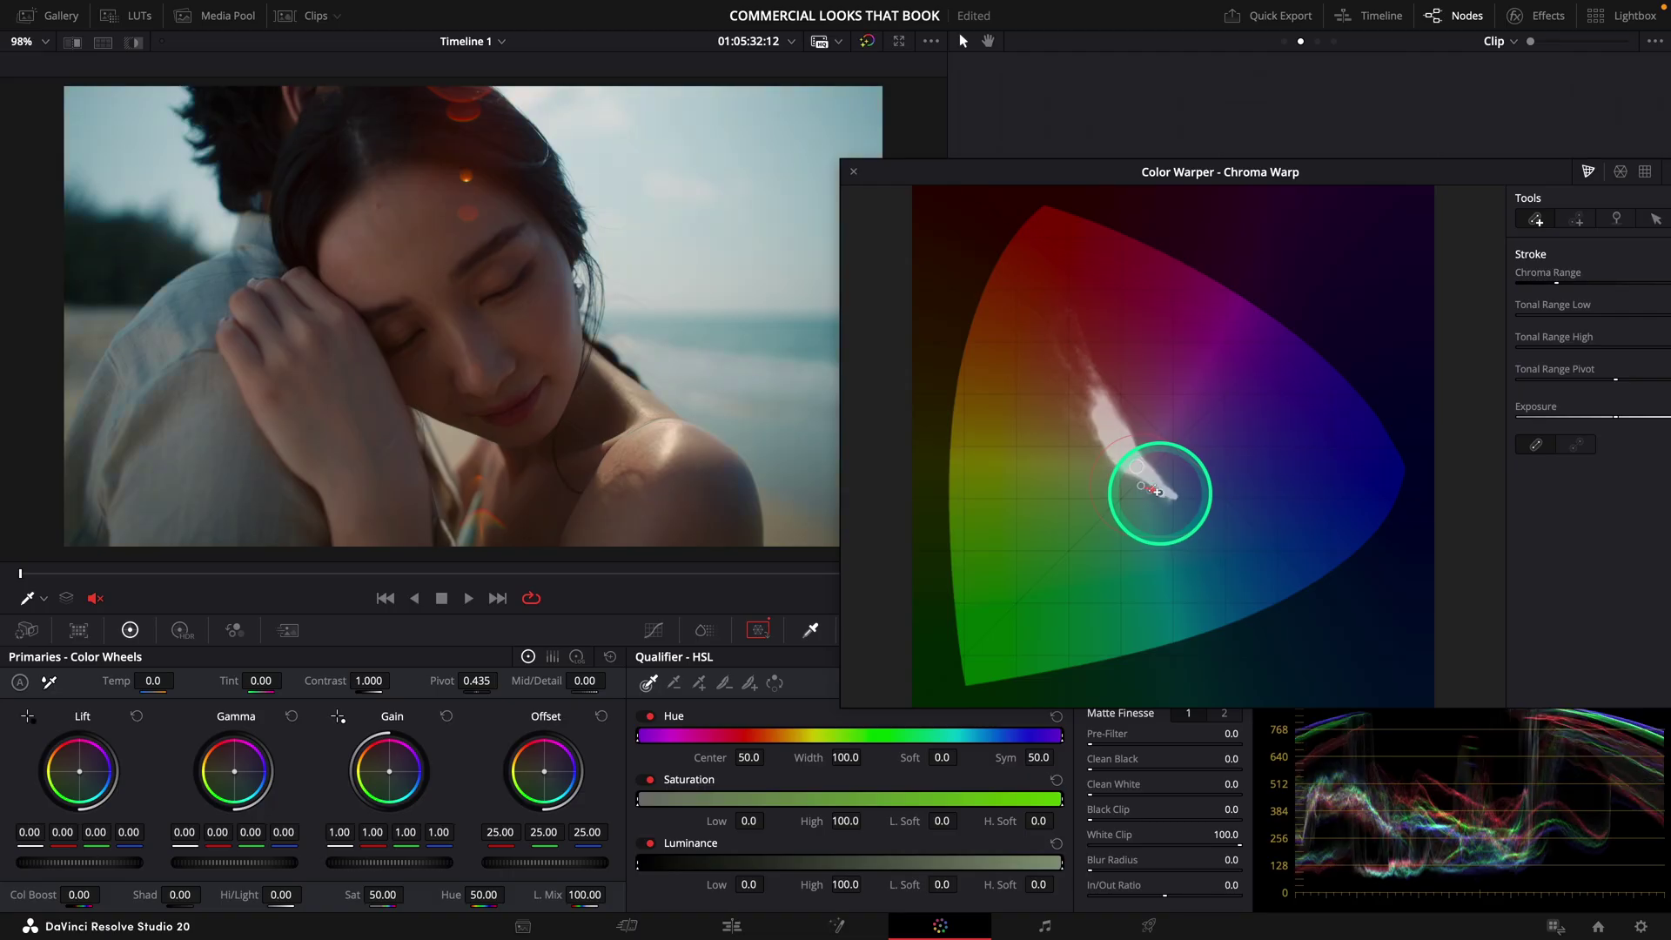
click(853, 171)
- Add a serial node after HUE and label it DENSITY
right_click(1167, 386)
click(1200, 423)
text(DENSITY)
key(Return)
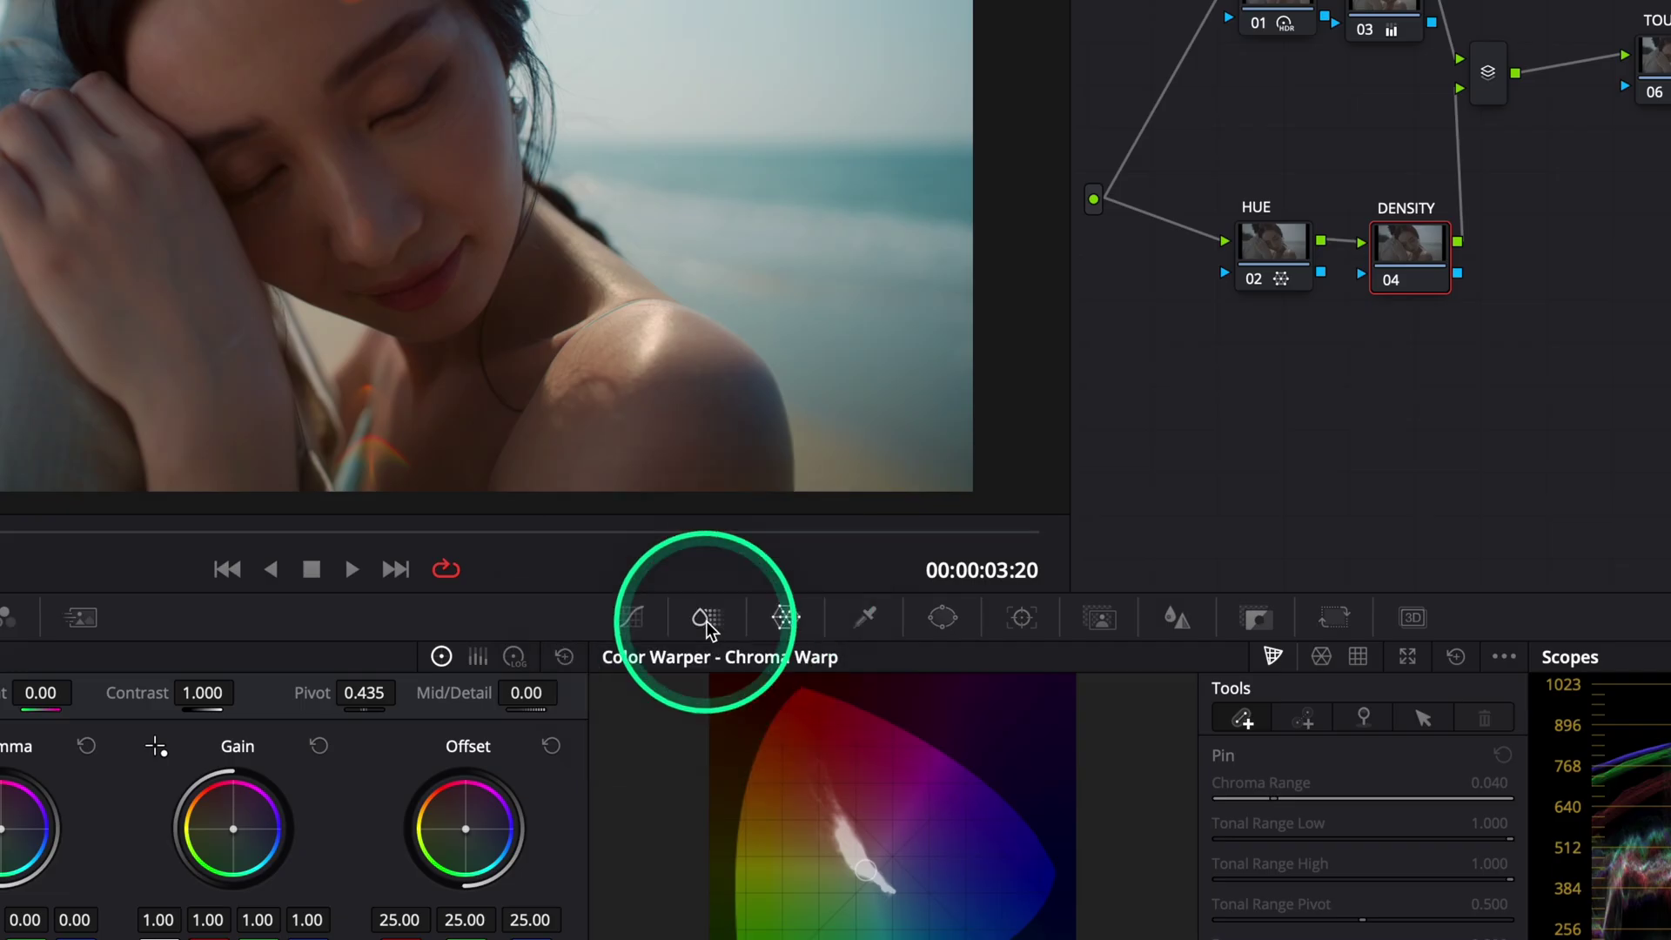
- Set the Skin saturation to 1.13 in ColorSlice on the DENSITY node
click(705, 631)
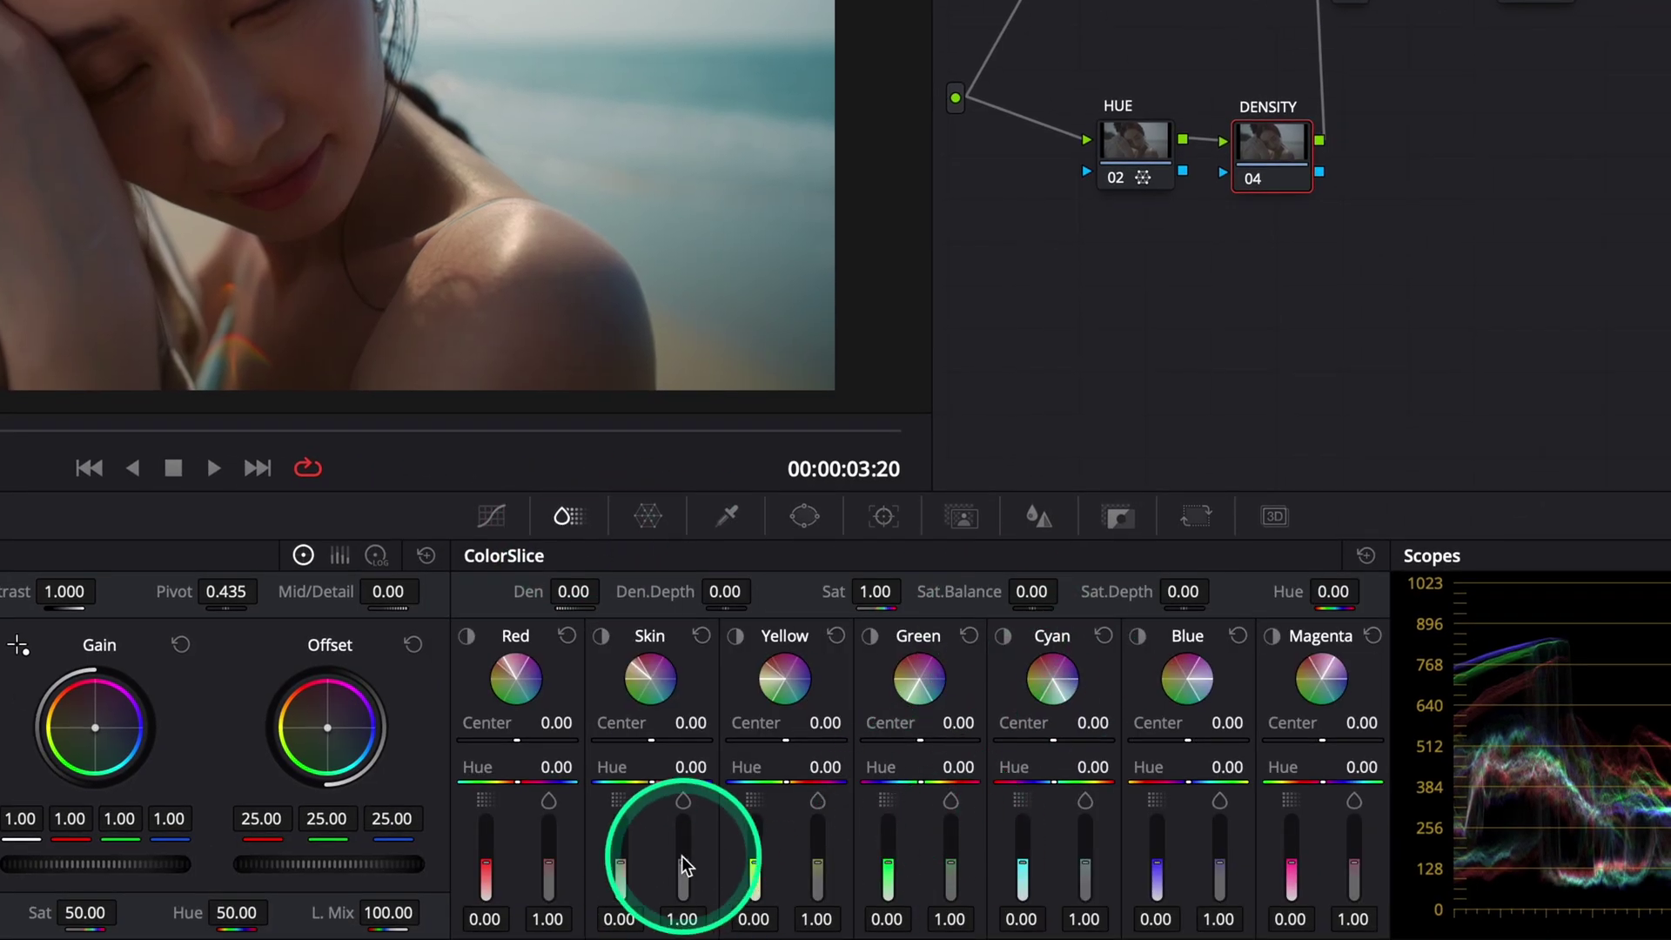
drag(682, 867, 700, 865)
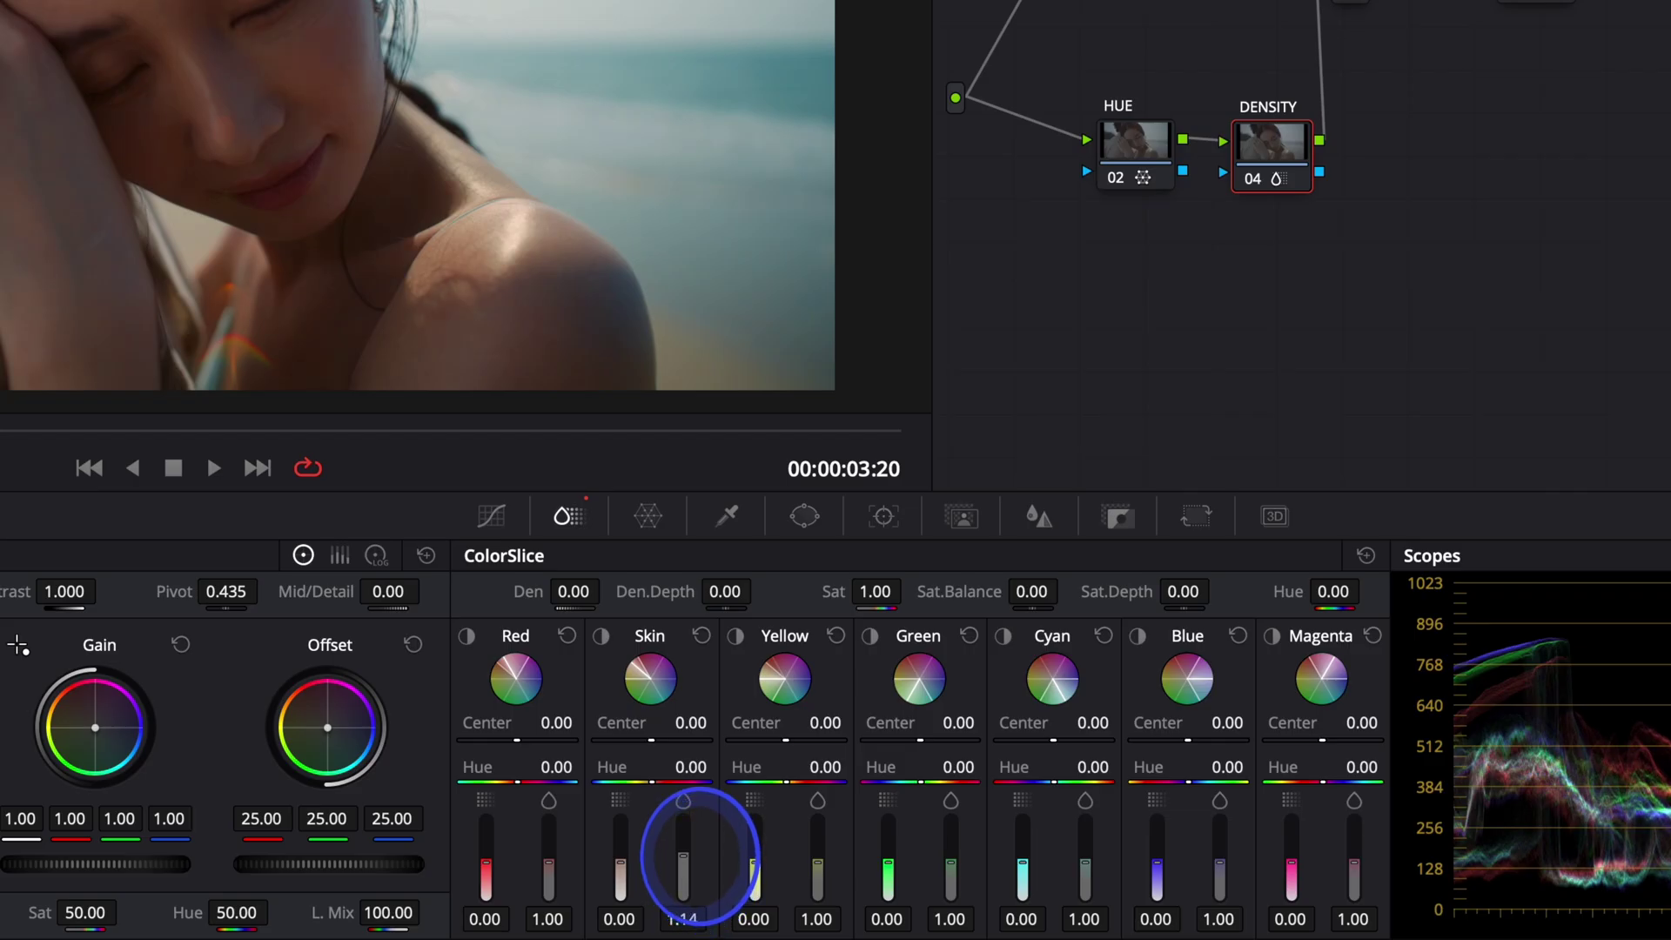
drag(703, 851, 702, 856)
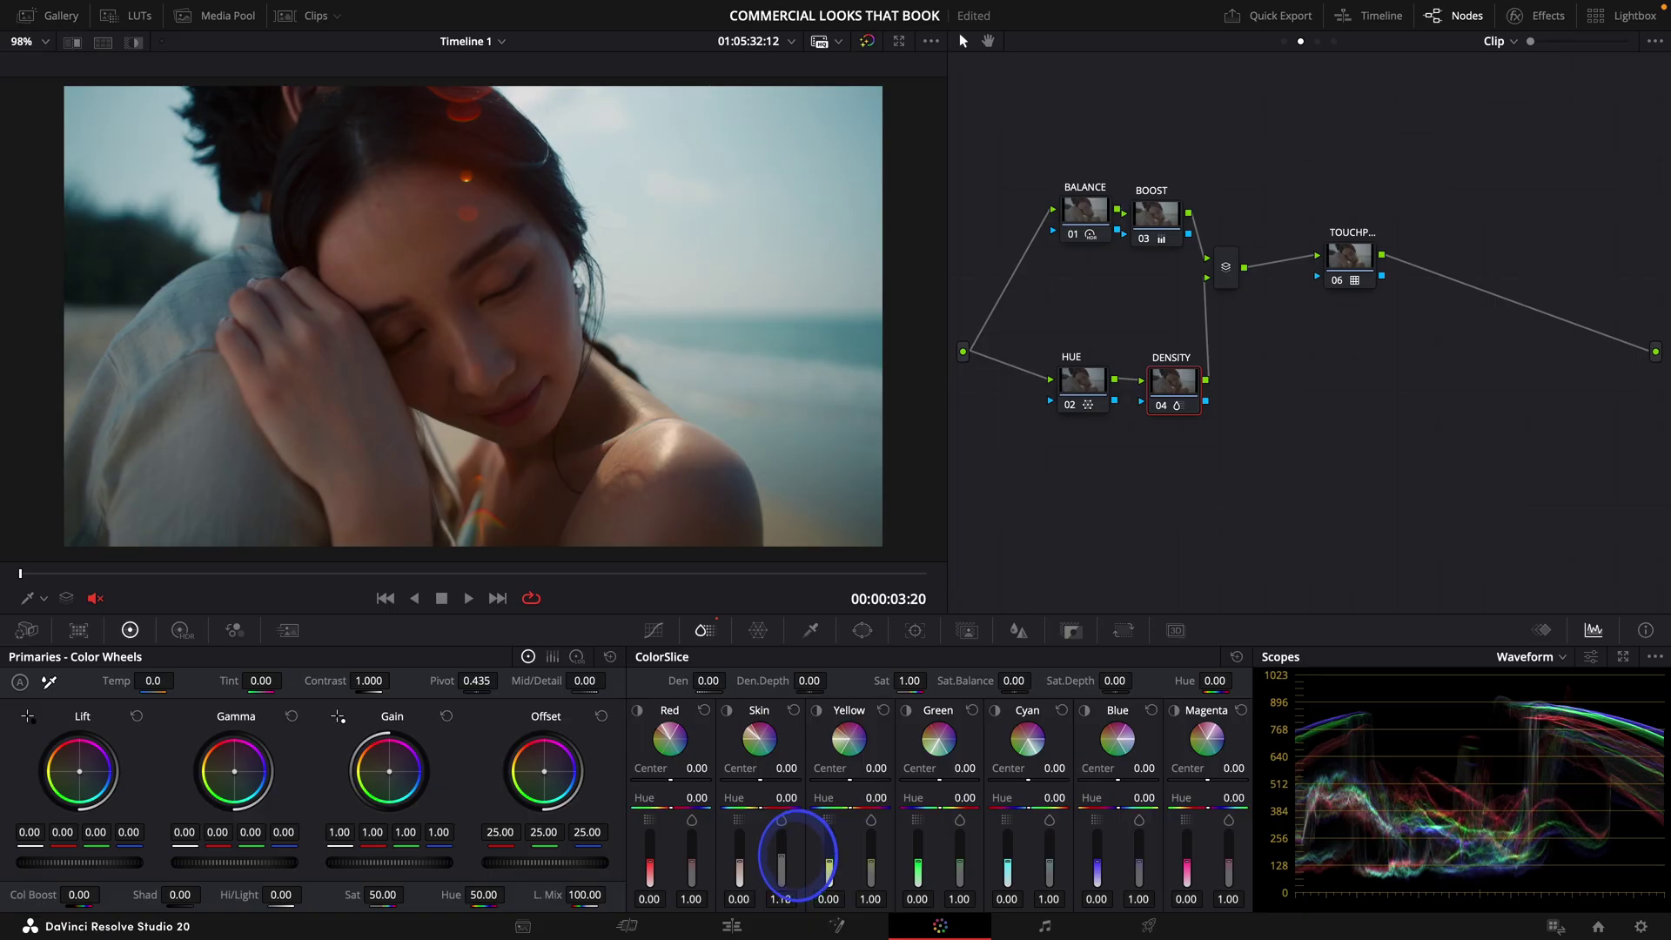
drag(780, 856, 780, 859)
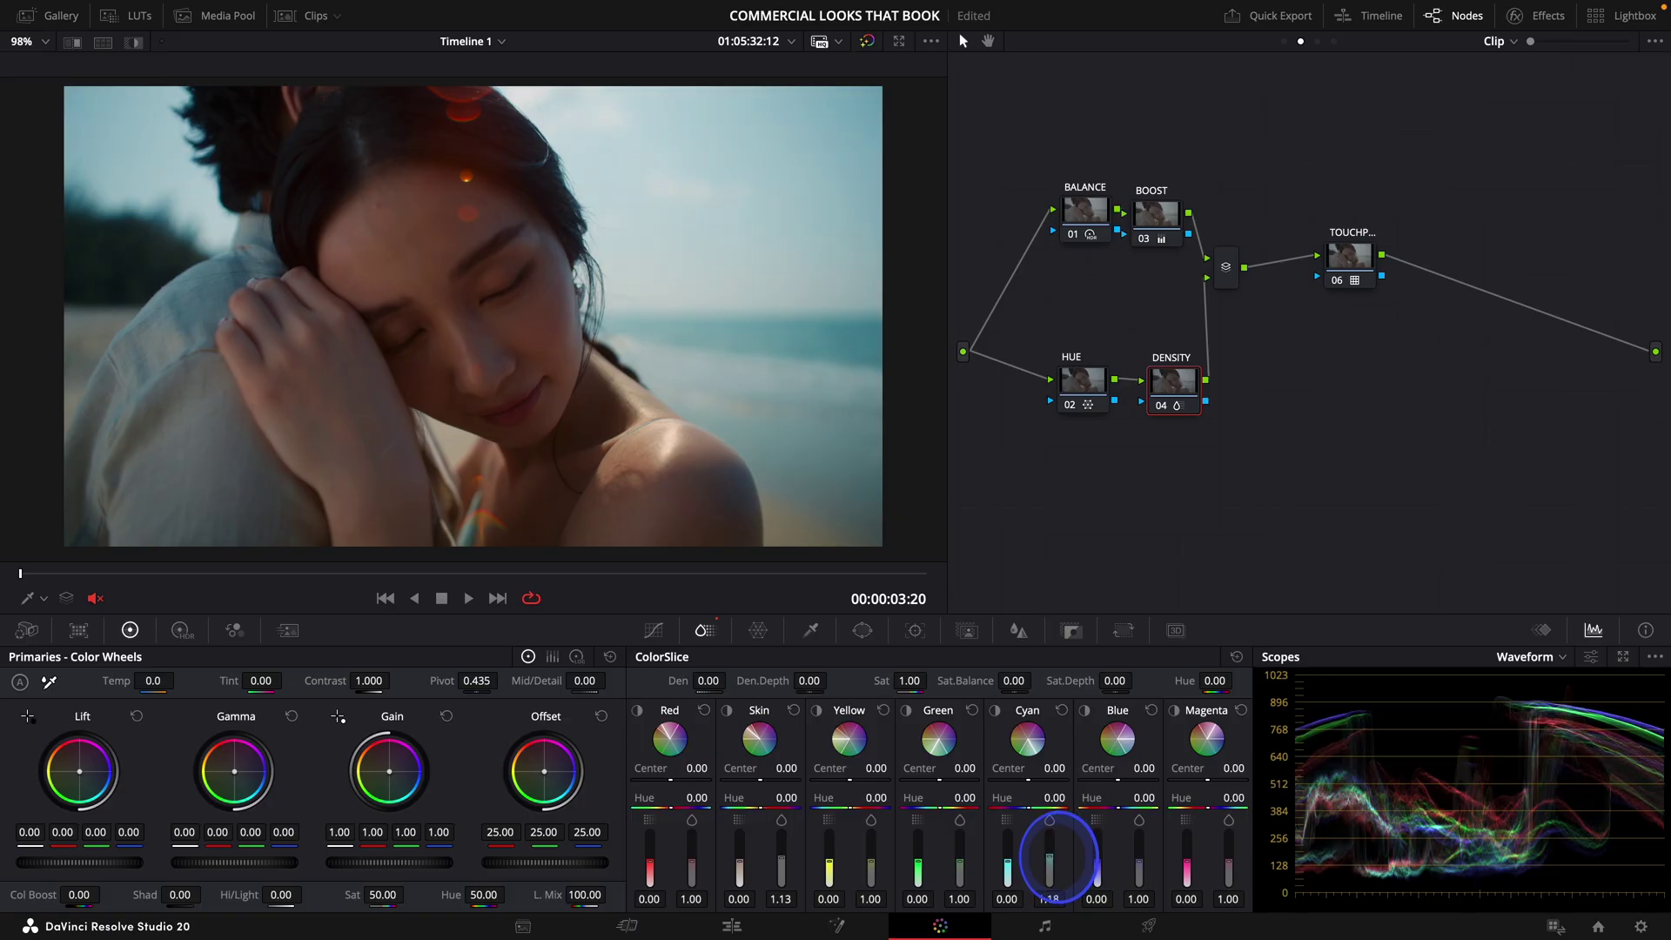
- Raise the Cyan saturation slightly in ColorSlice and compare the image with and without the DENSITY node
drag(1049, 856, 1048, 856)
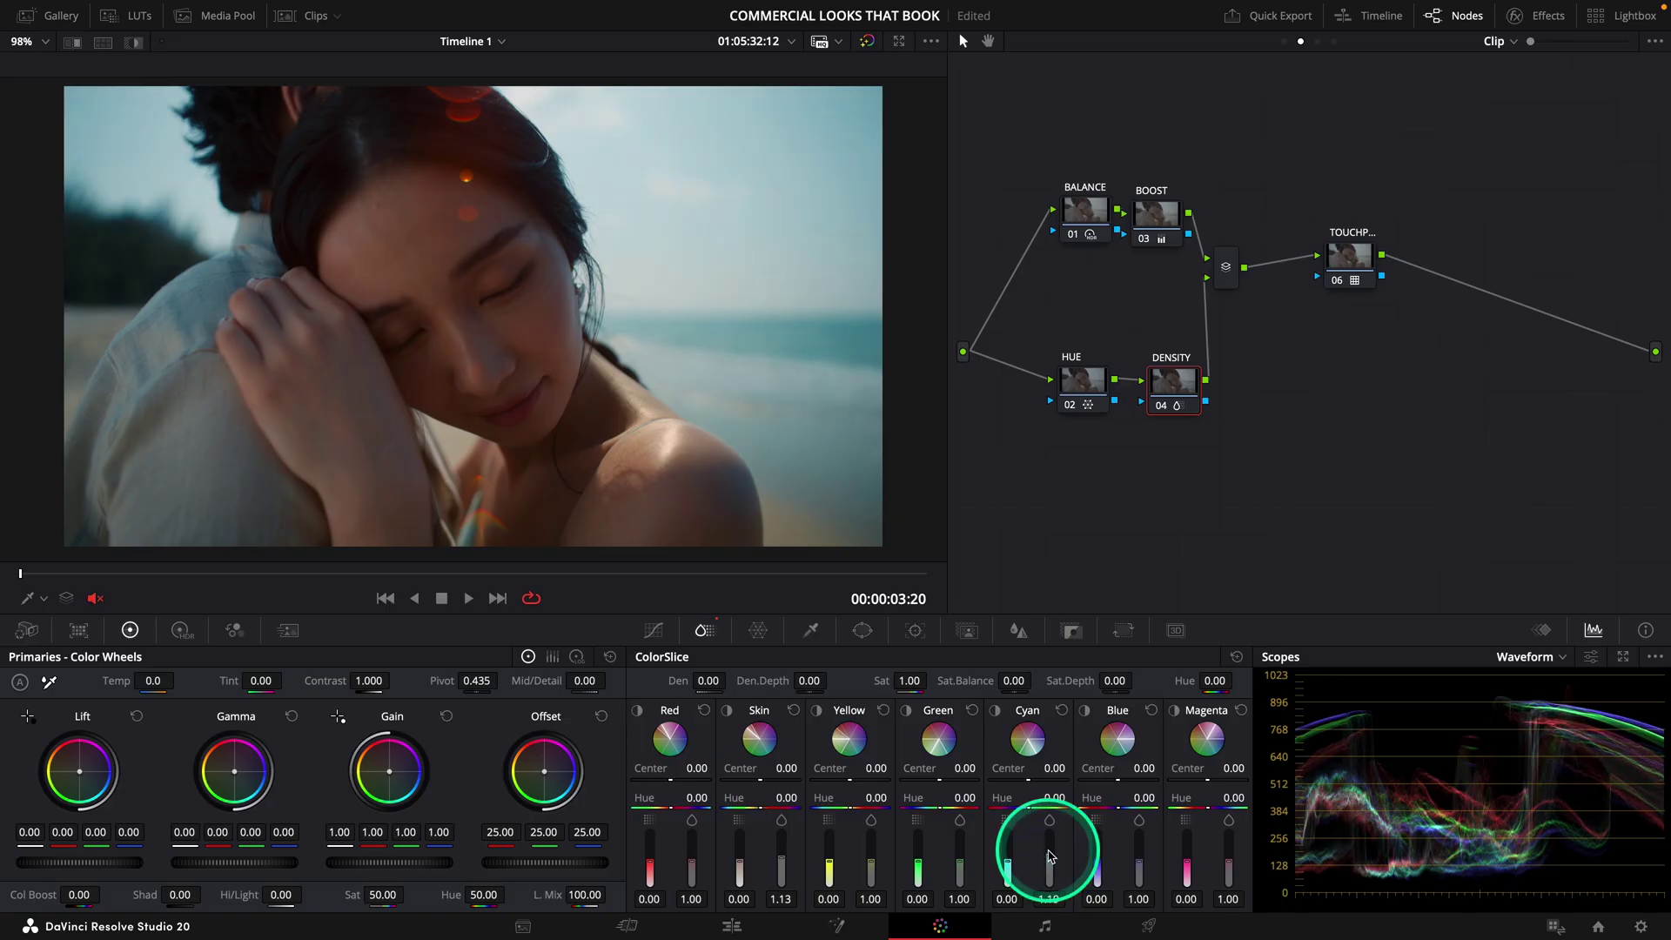
key(super+d)
key(super+d)
drag(1064, 797, 1066, 795)
key(super+d)
key(super+d)
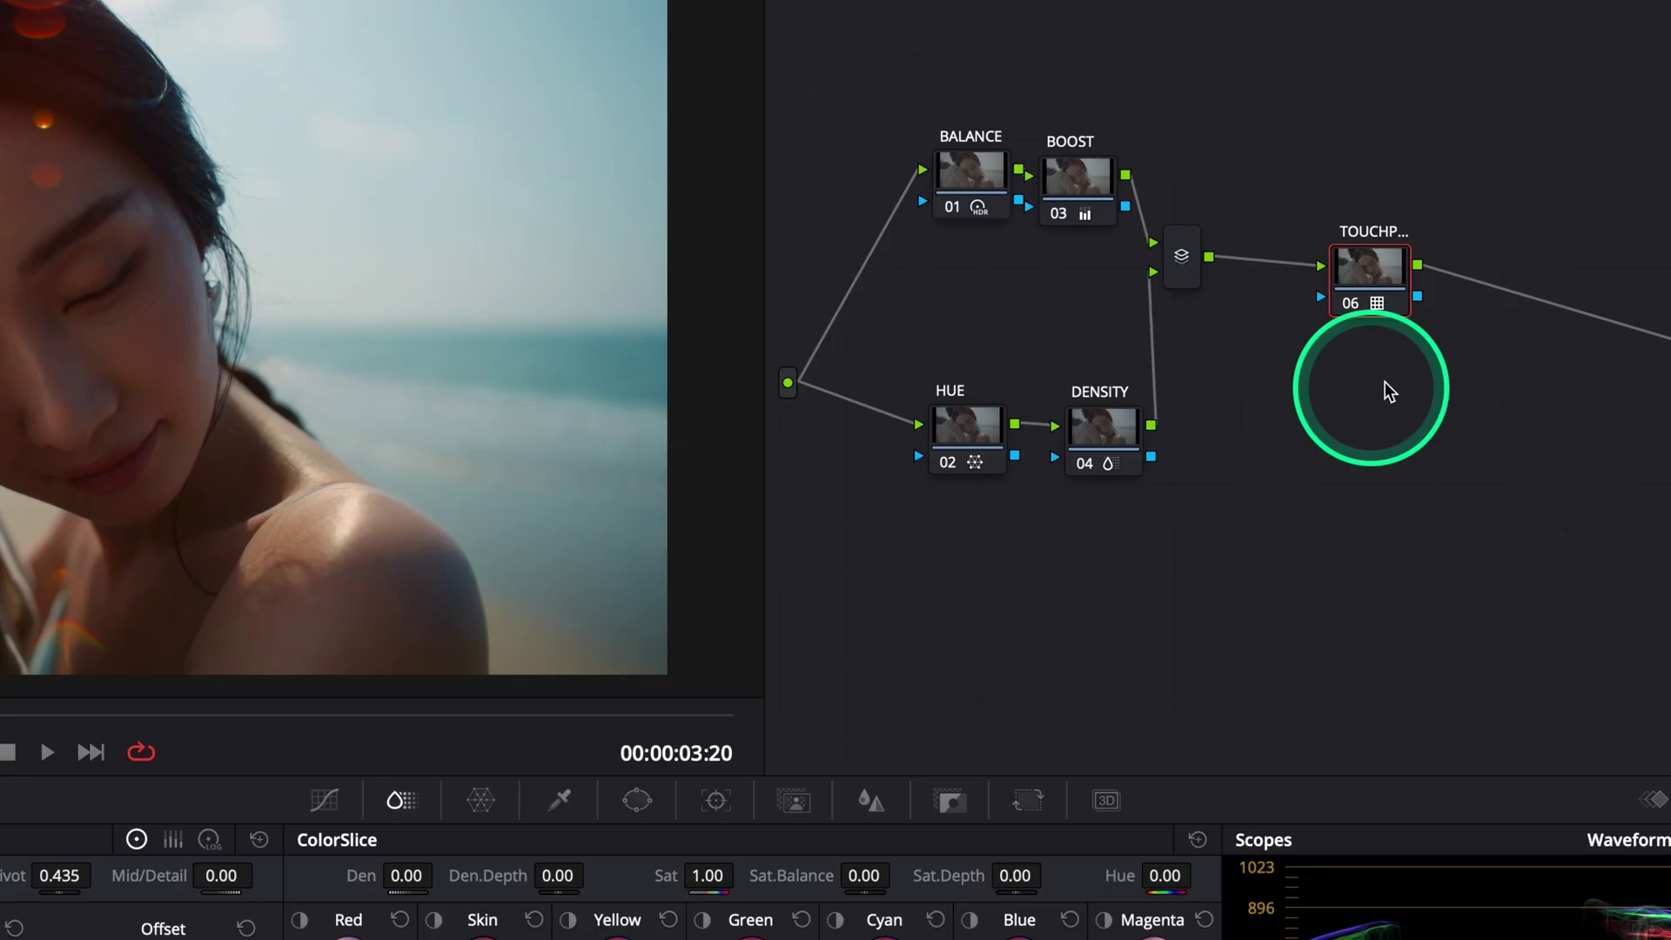
- Add a serial node after the TOUCHPOINT node and space the two nodes apart
drag(1355, 285, 1321, 270)
key(alt+s)
drag(1471, 263, 1494, 263)
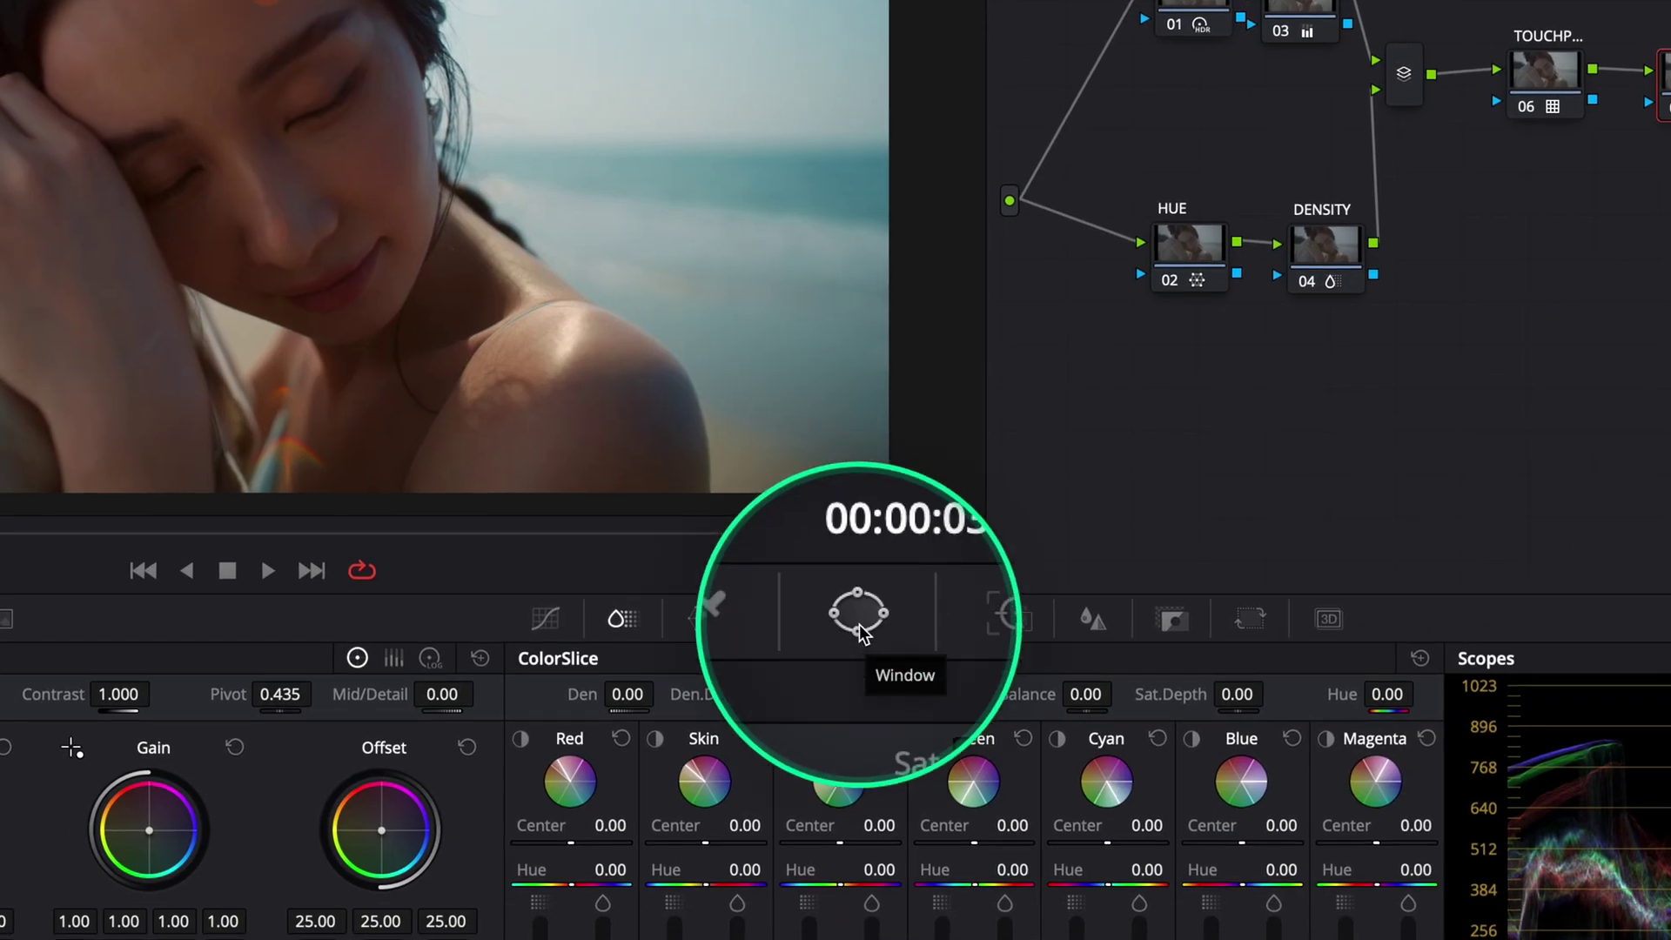
- Place a narrow circular window tilted about -39 degrees over the woman's hand and face, and open the HDR color wheels
click(564, 825)
drag(275, 61, 228, 75)
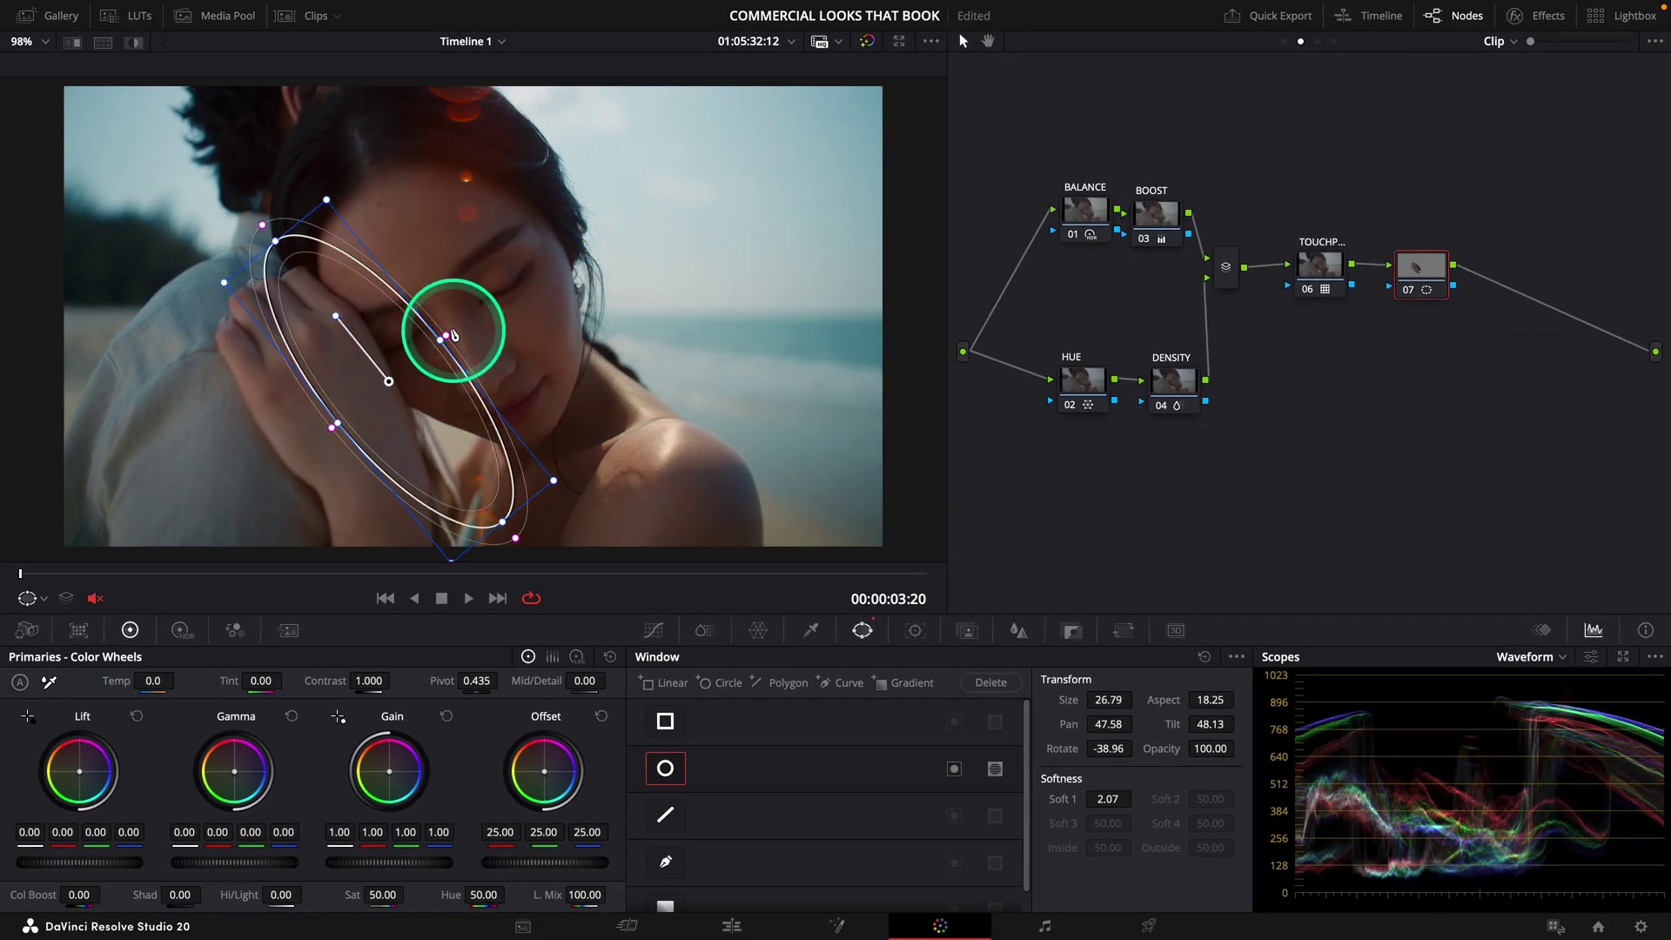
drag(453, 335, 462, 368)
click(182, 630)
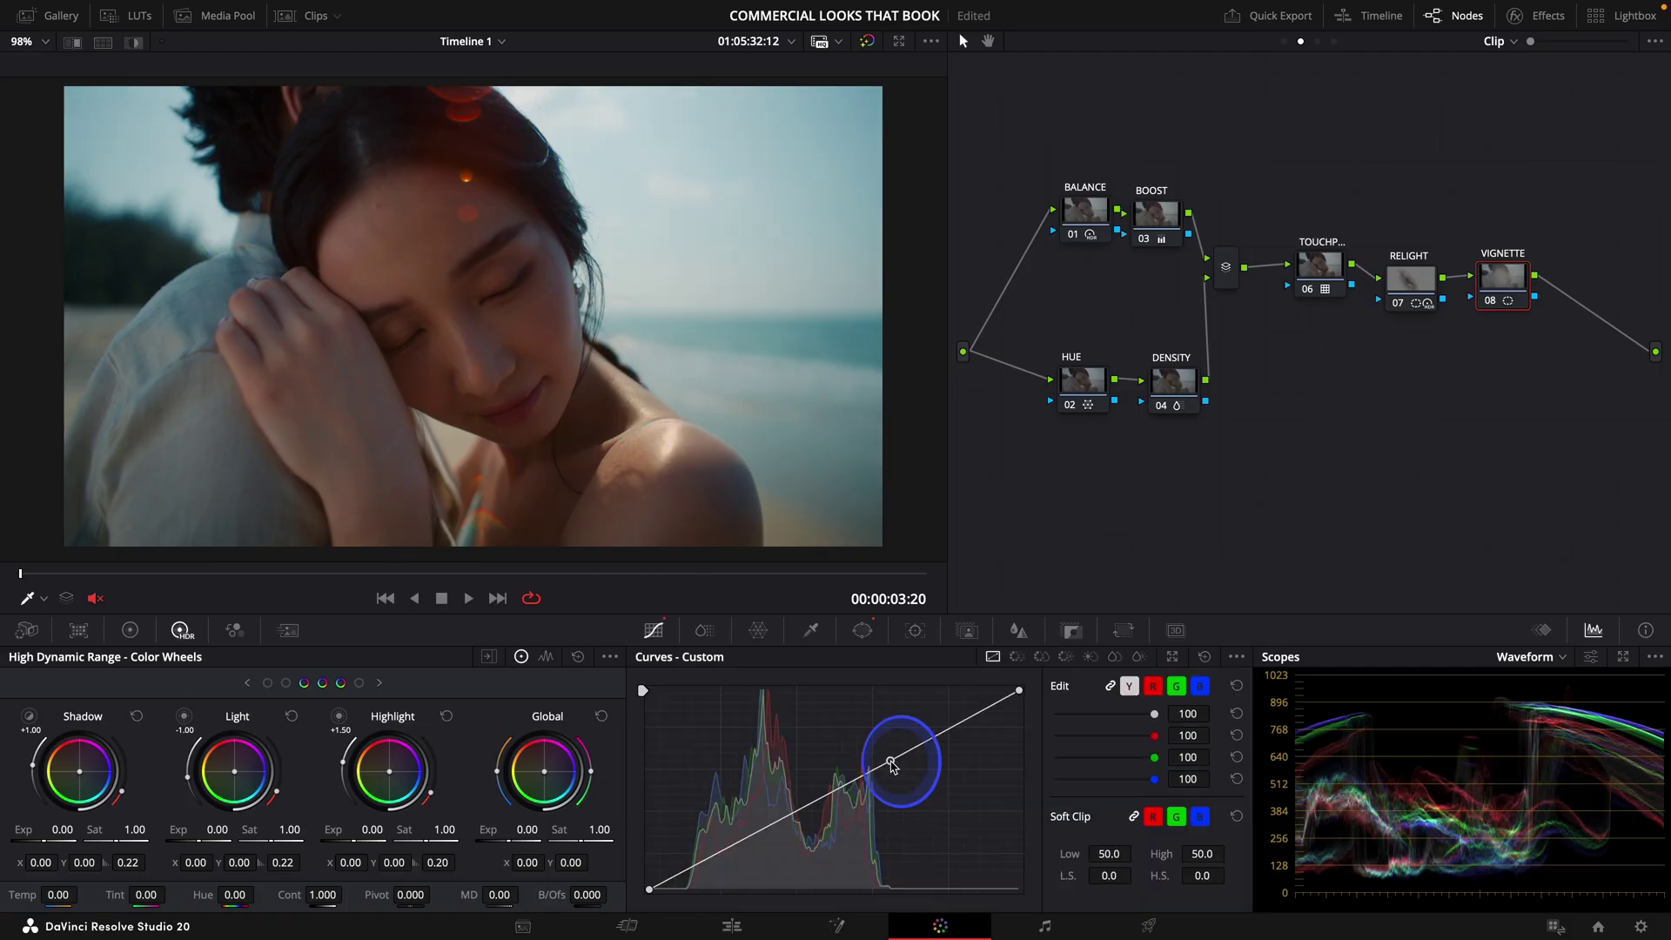
- Pull the beach clip's VIGNETTE node curve down slightly in the upper midtones
drag(895, 766, 896, 770)
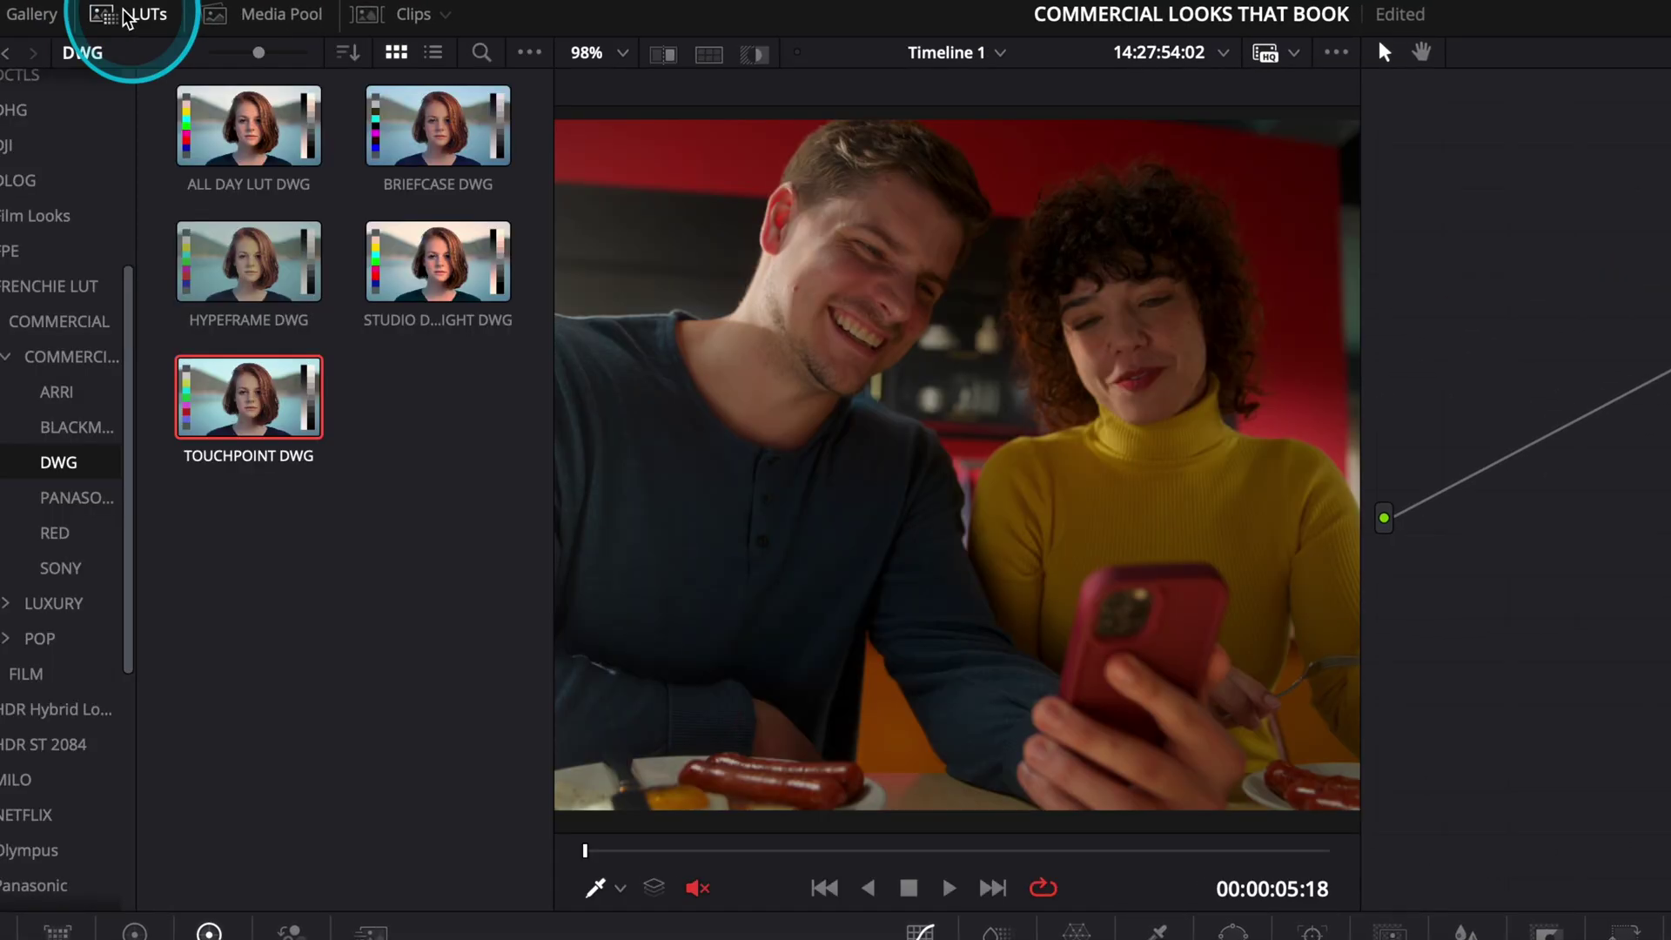
- Open the DWG folder of the POP LUTs, apply the TIKTONE DWG LUT to the diner clip and close the LUT browser
click(7, 52)
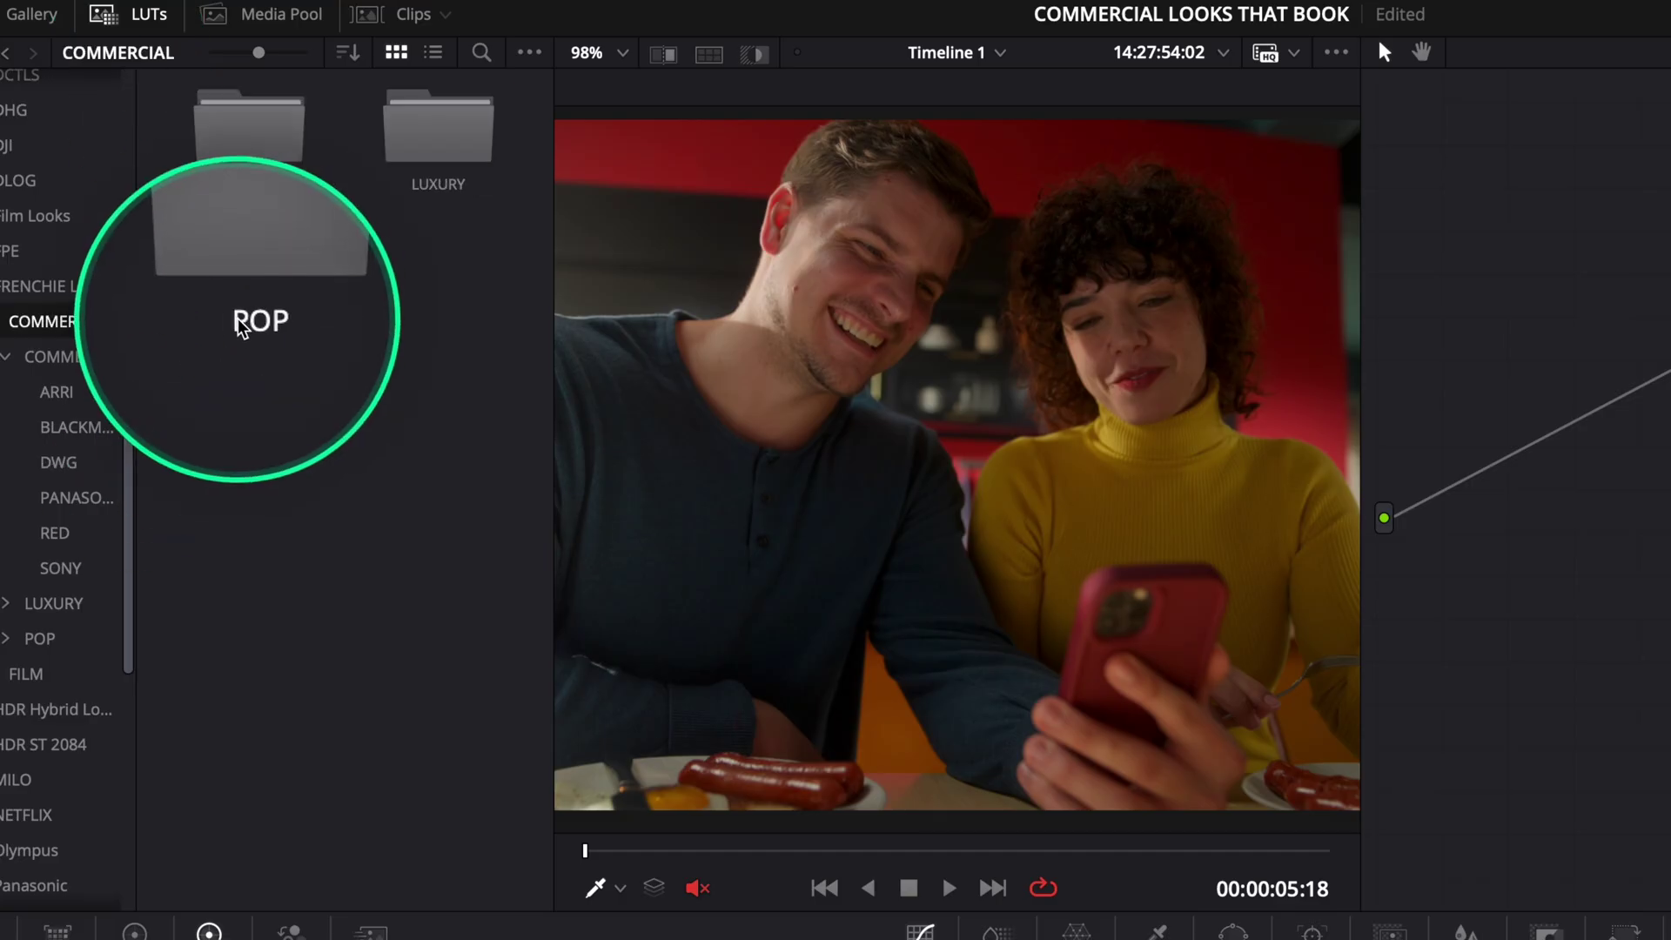
double_click(248, 283)
double_click(248, 261)
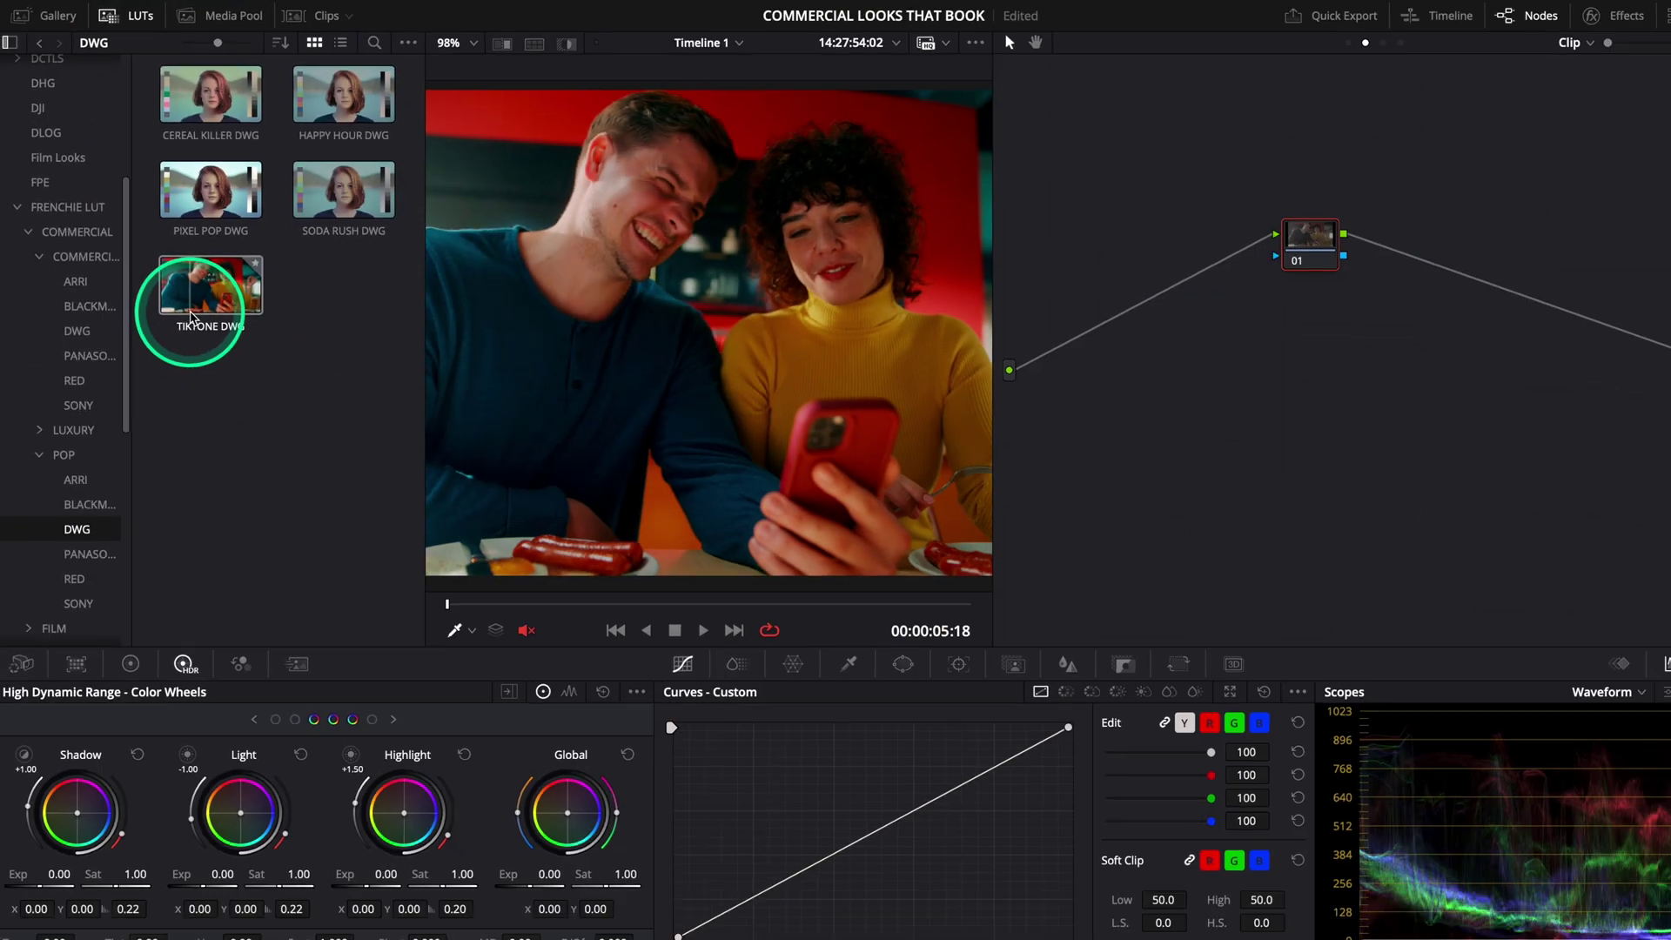
drag(263, 451, 655, 473)
click(132, 16)
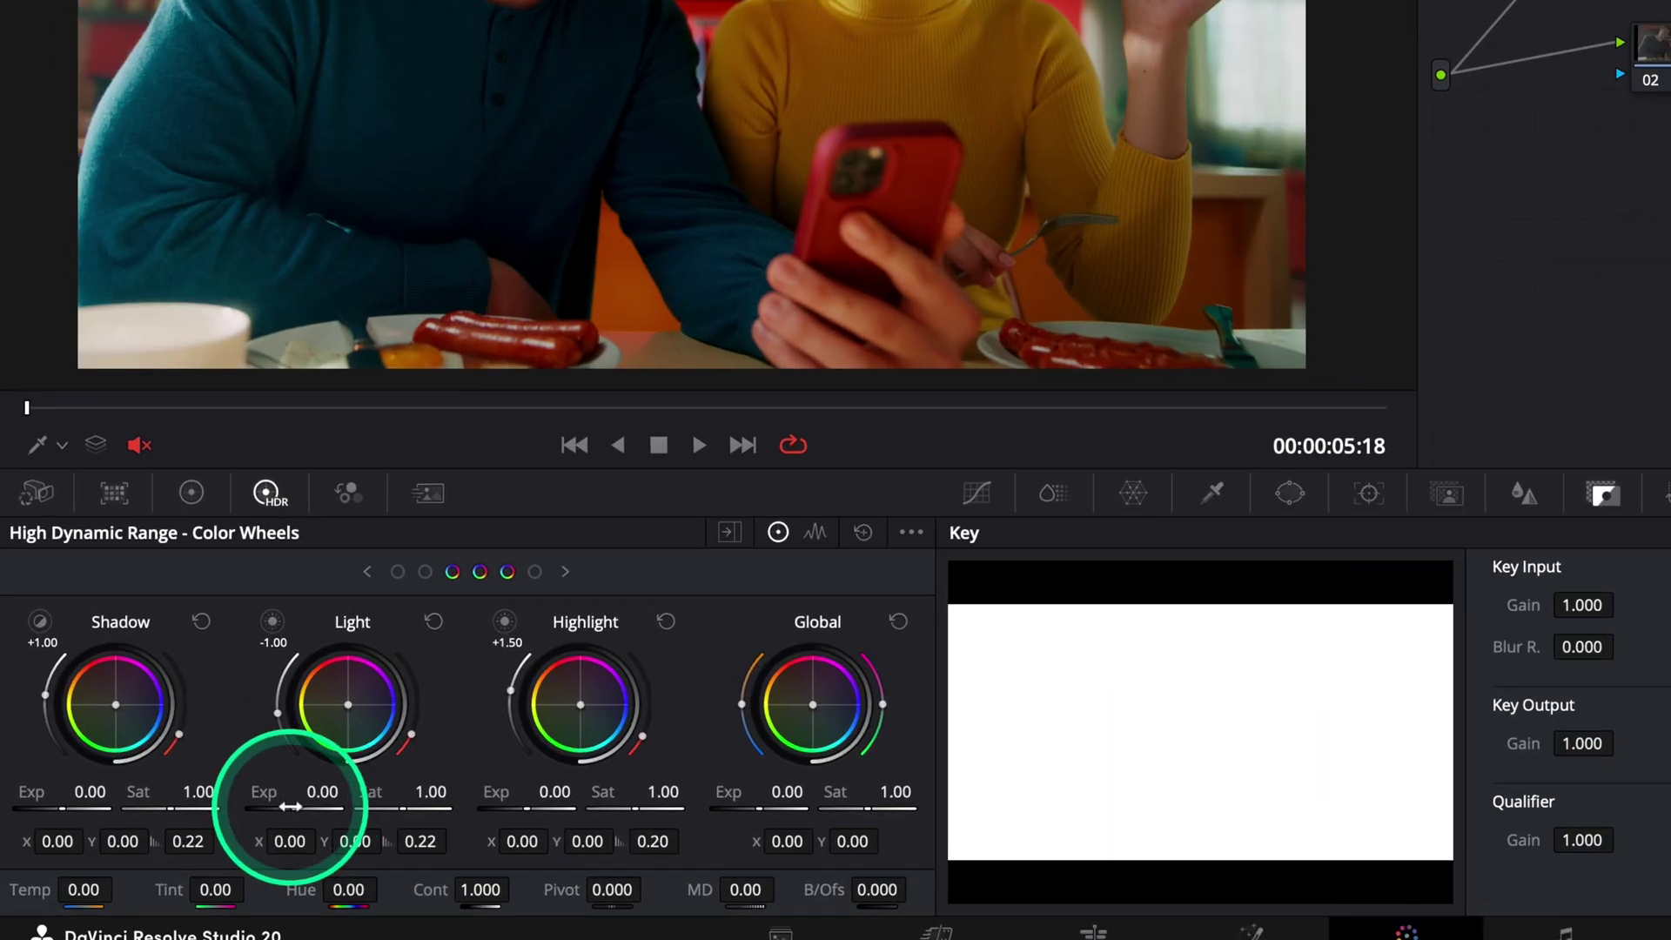
- Set the BALANCE node's Light exposure to -0.26 and Global exposure to 0.36, and compare the node on and off in full screen
drag(219, 837, 305, 802)
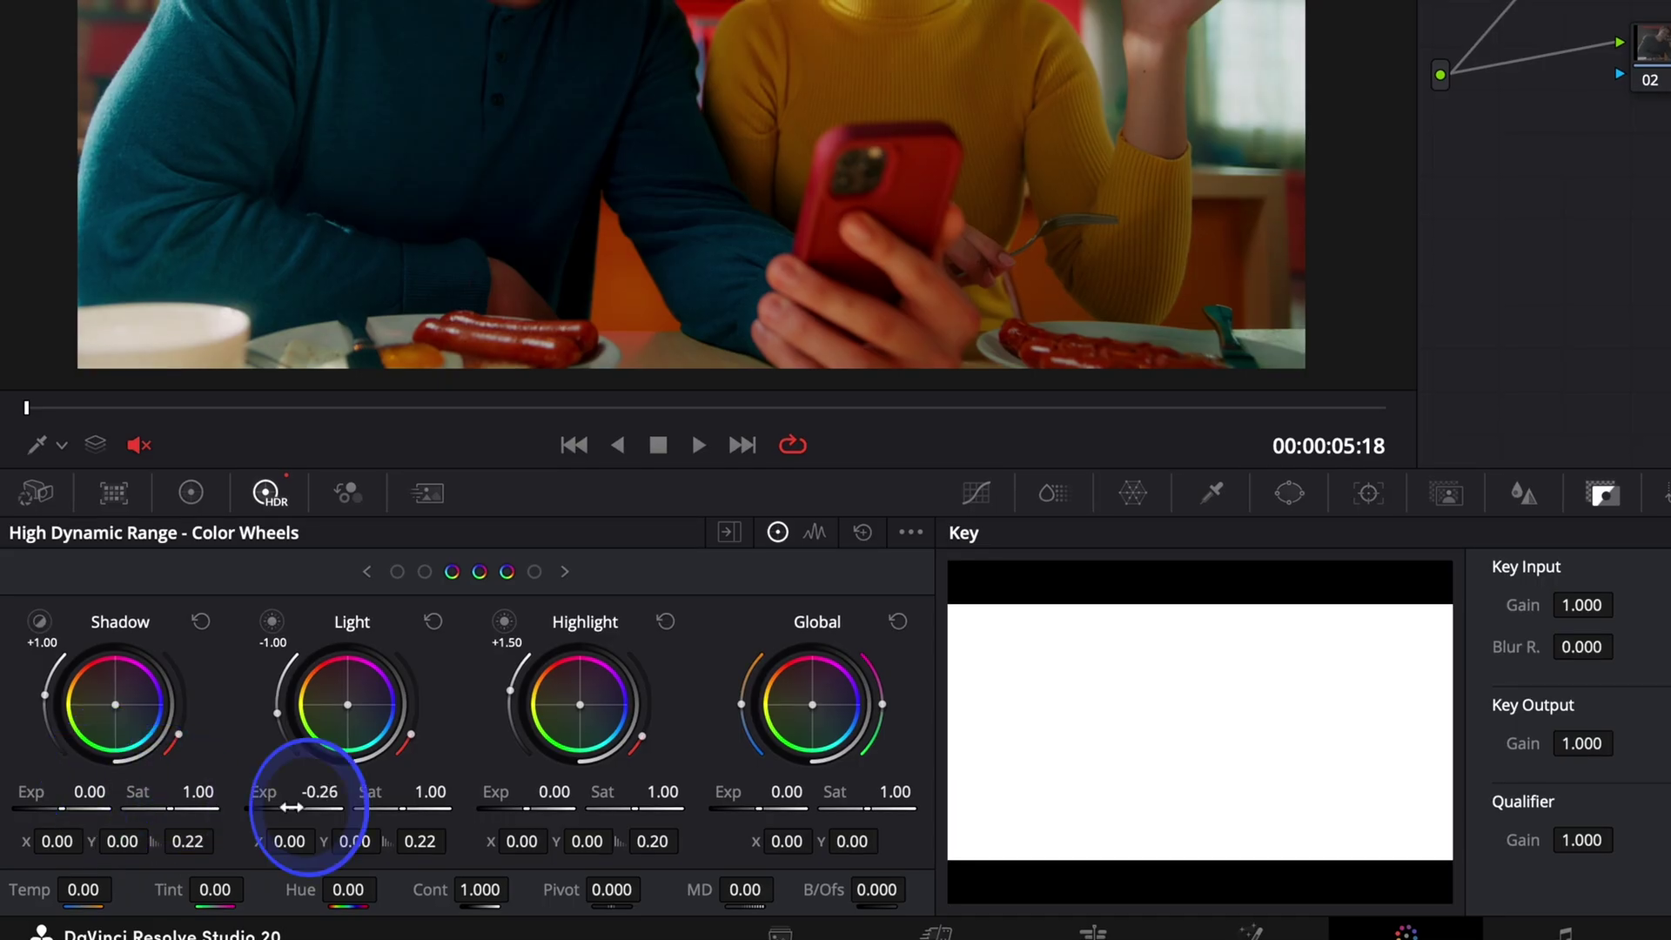
drag(757, 808, 924, 807)
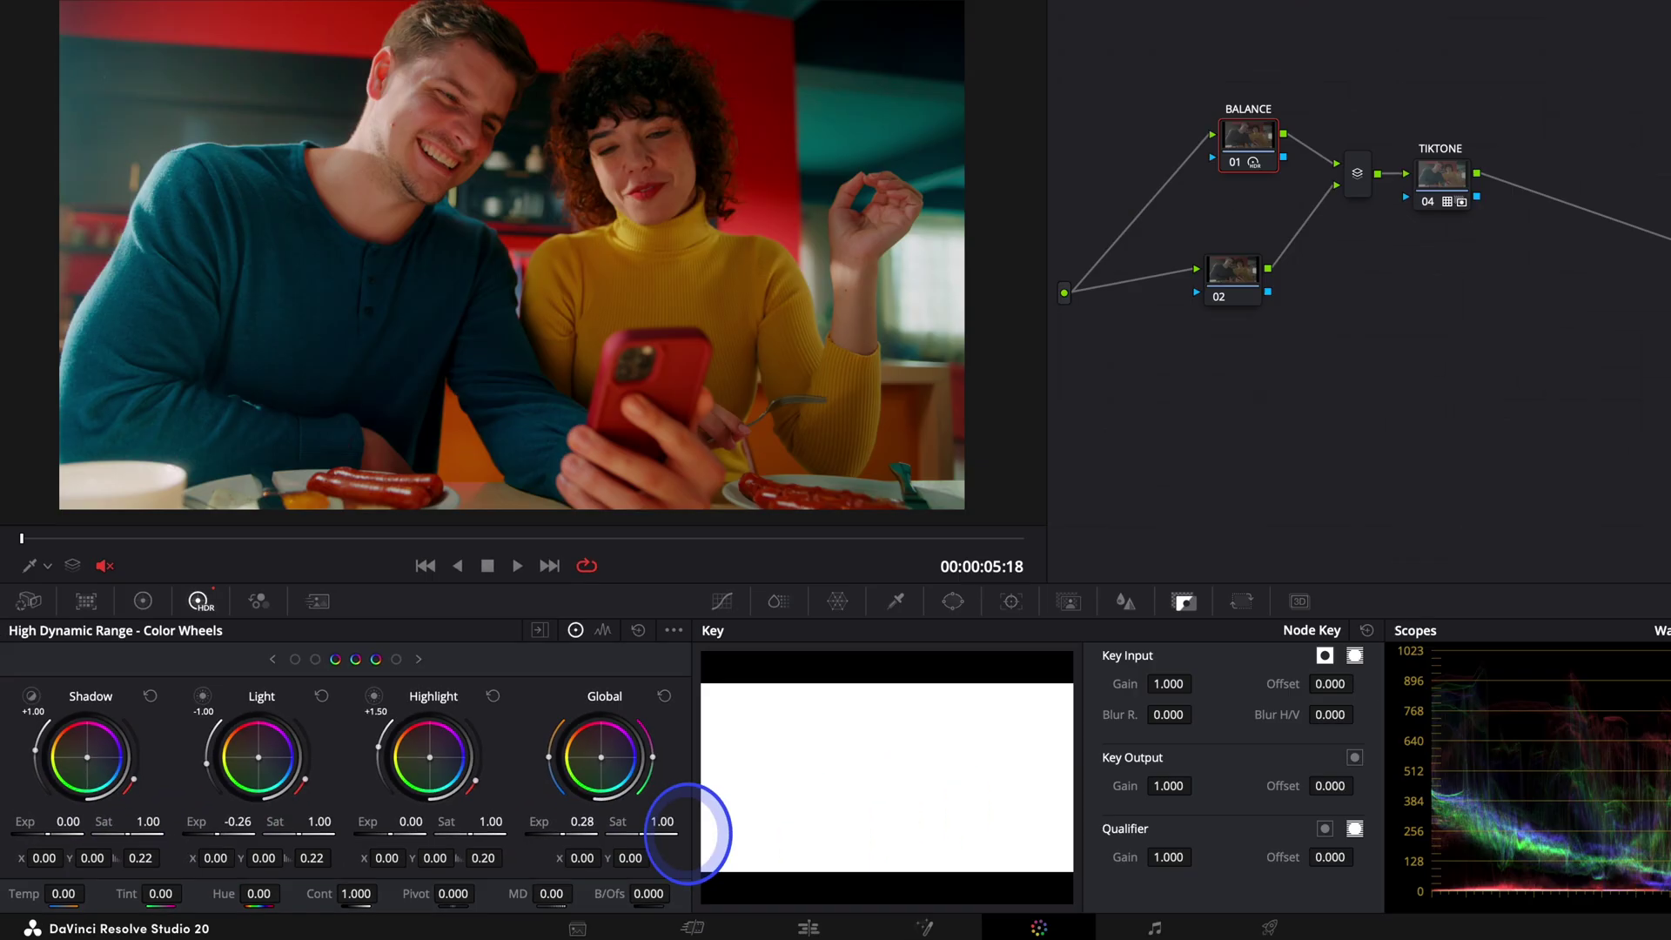
drag(687, 834, 724, 834)
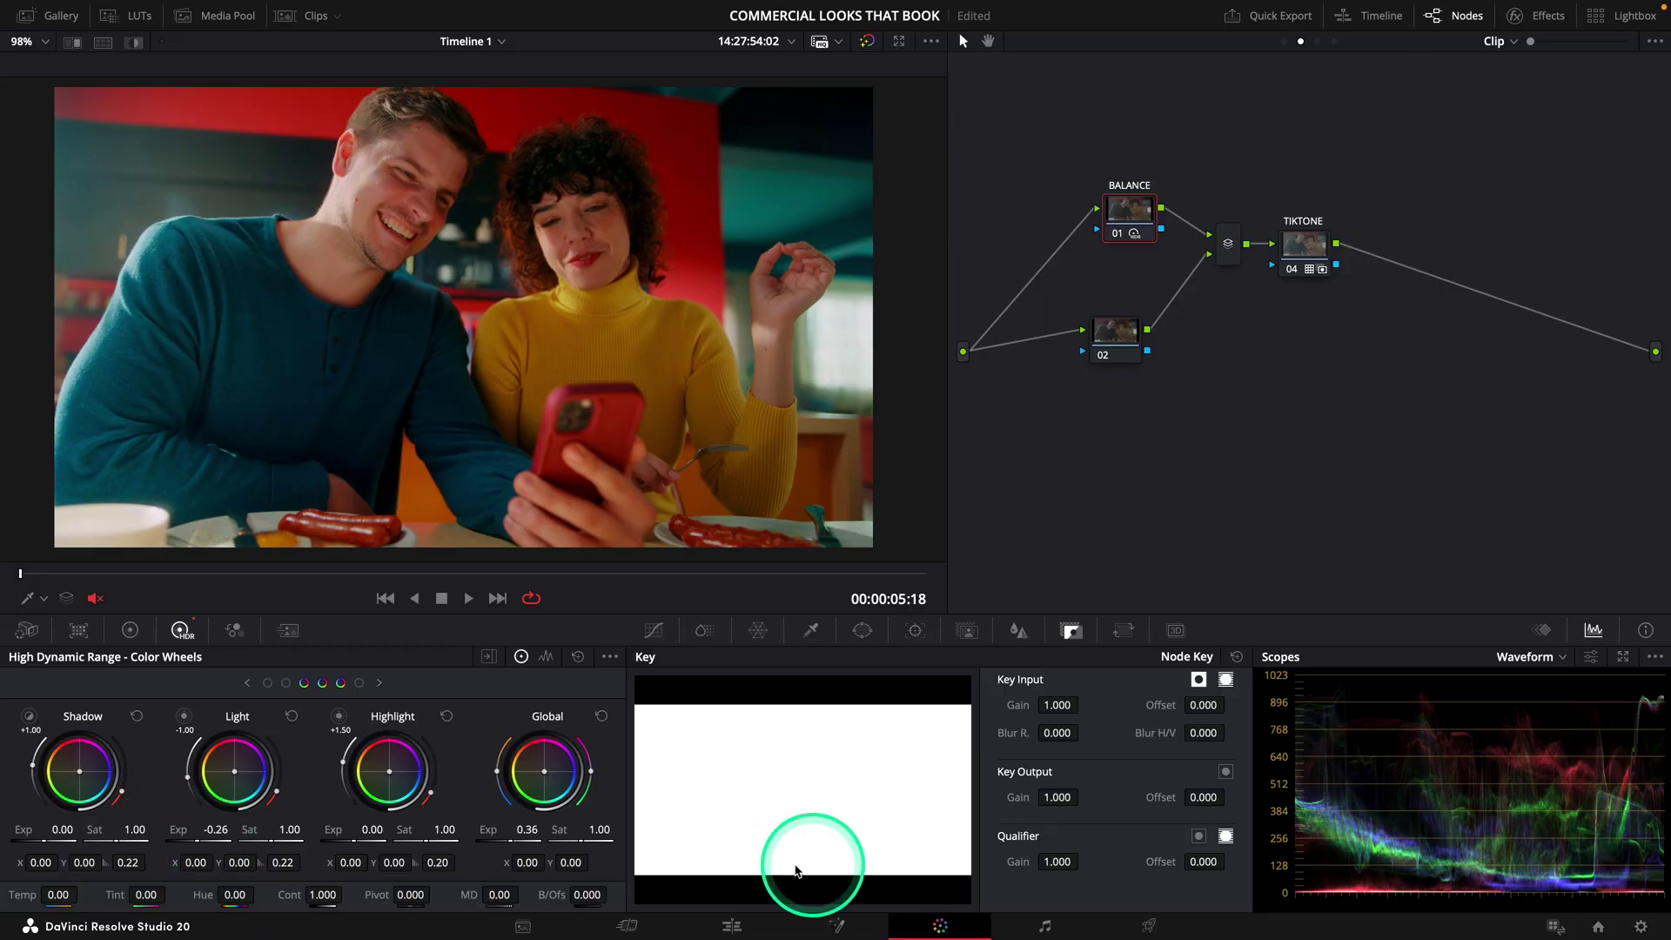
key(super+f)
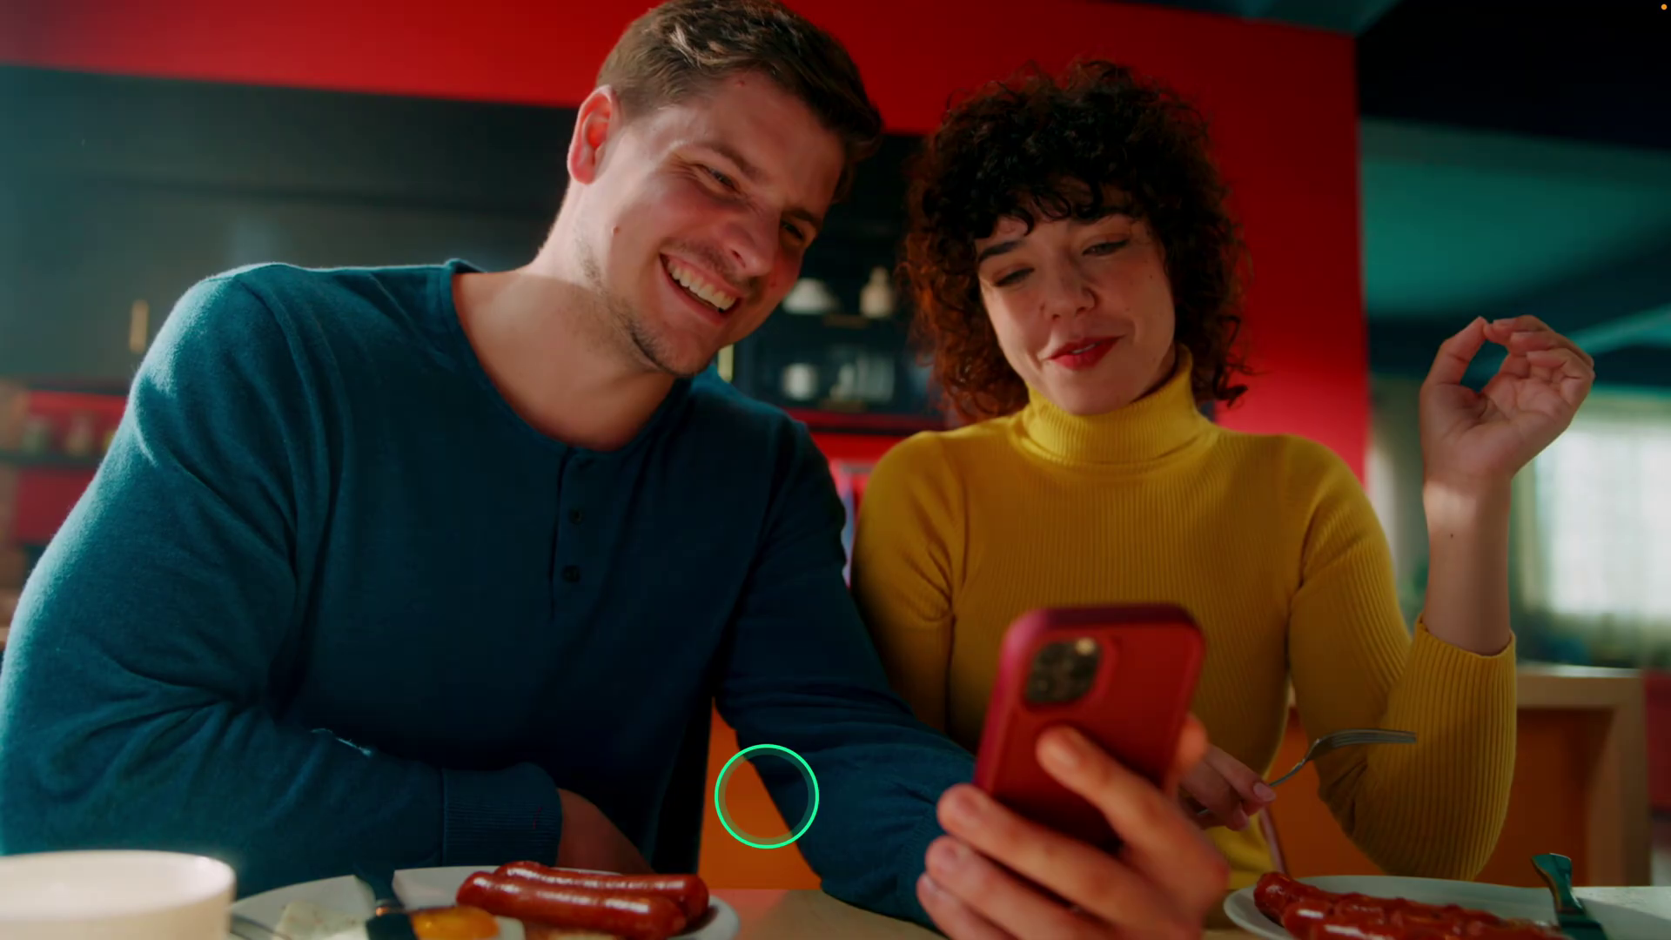
key(super+d)
key(super+d)
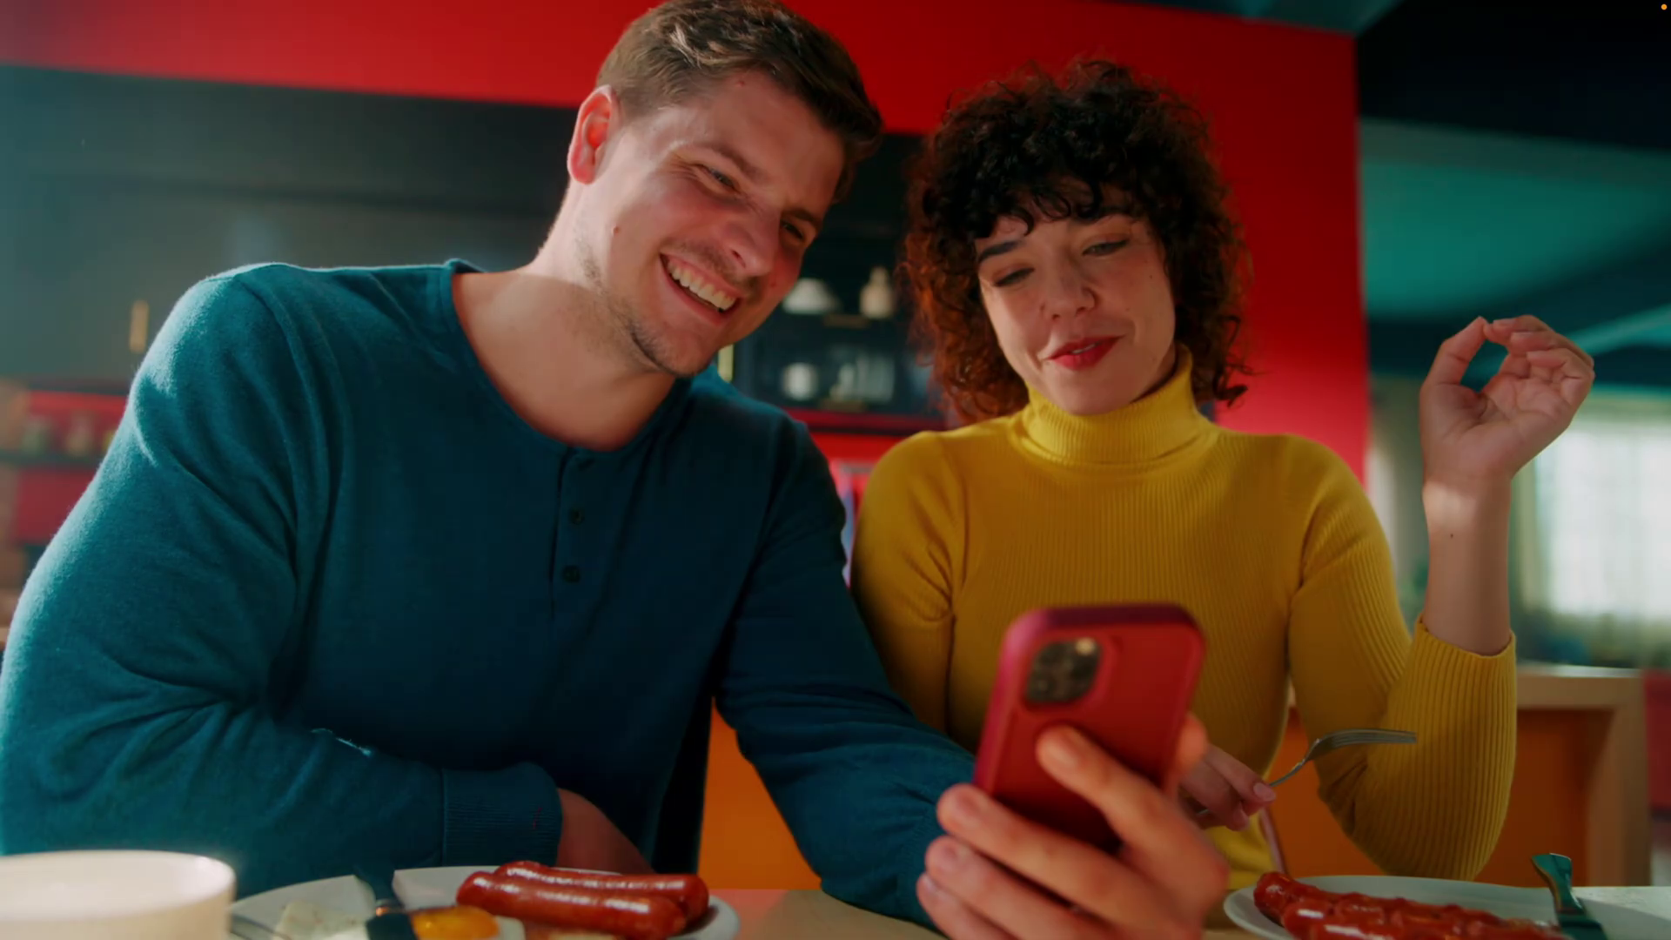
key(ctrl+f)
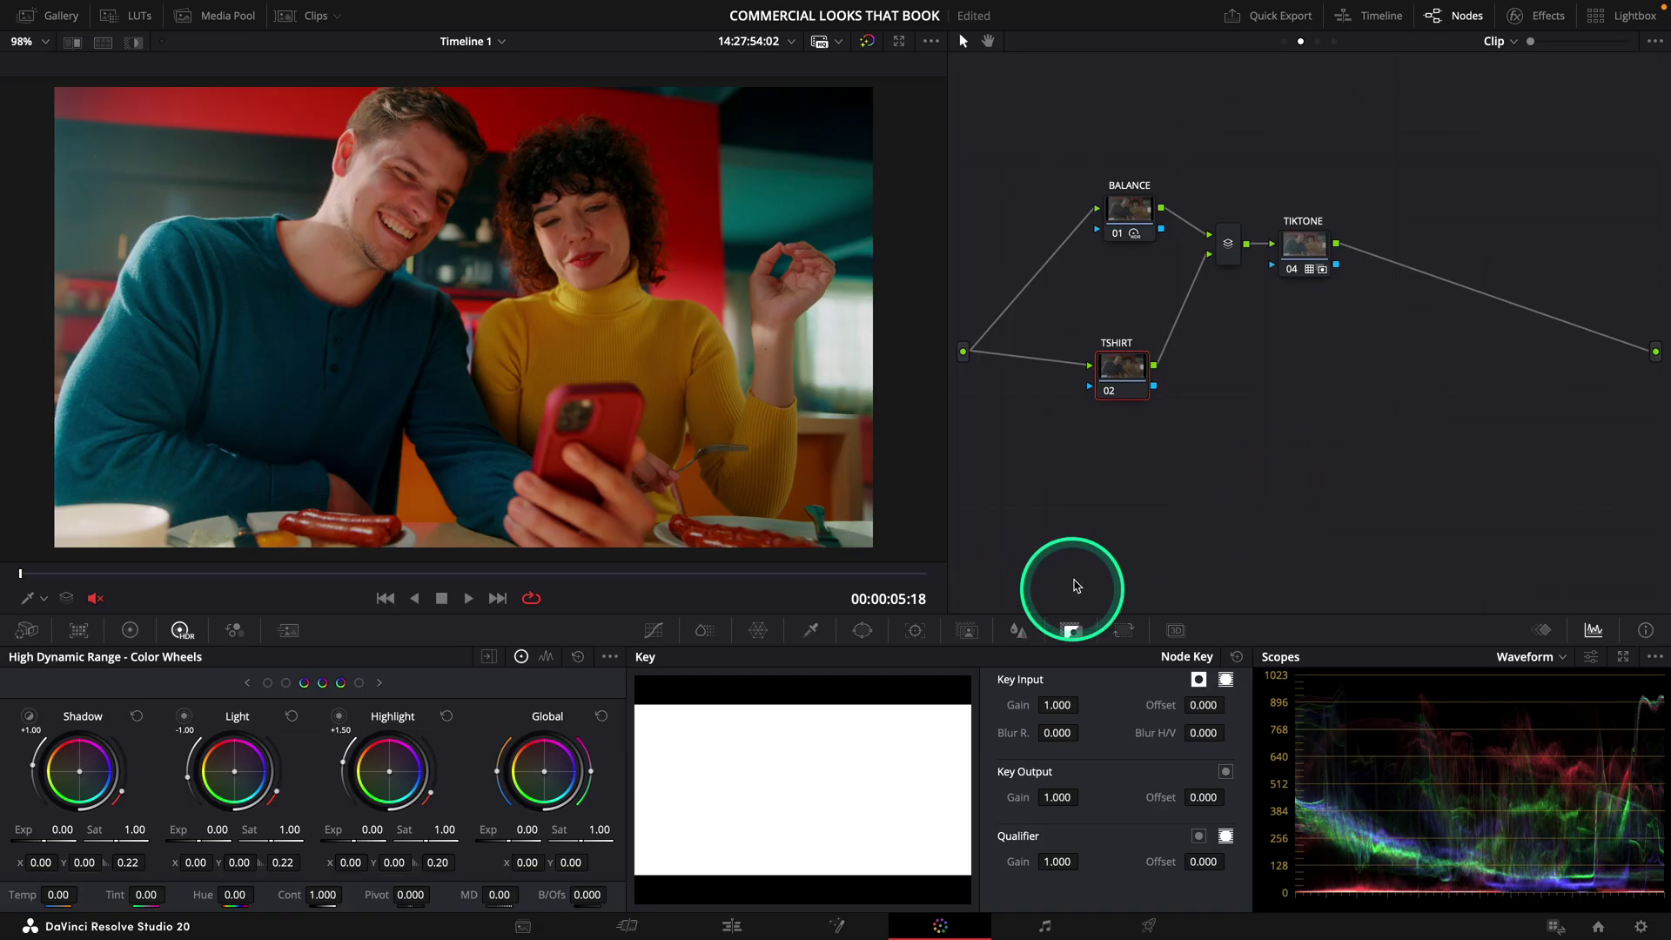
- On the TSHIRT node, sample the yellow sweater in an expanded Chroma Warp and push its color outward toward orange
click(705, 630)
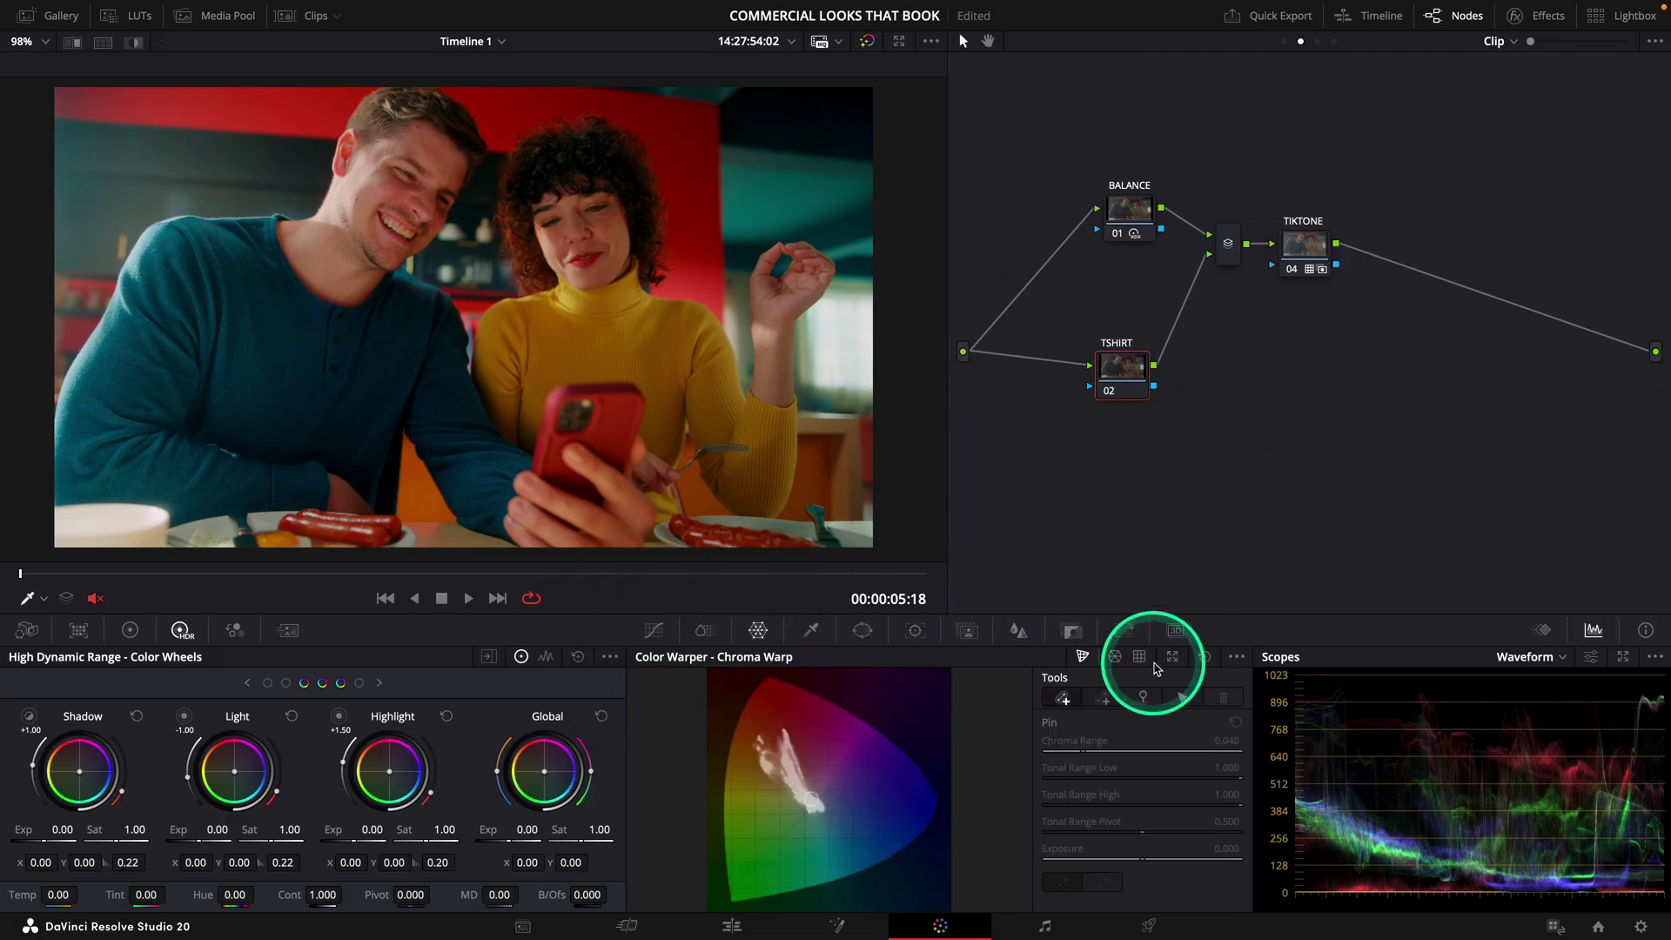
click(1172, 657)
click(616, 339)
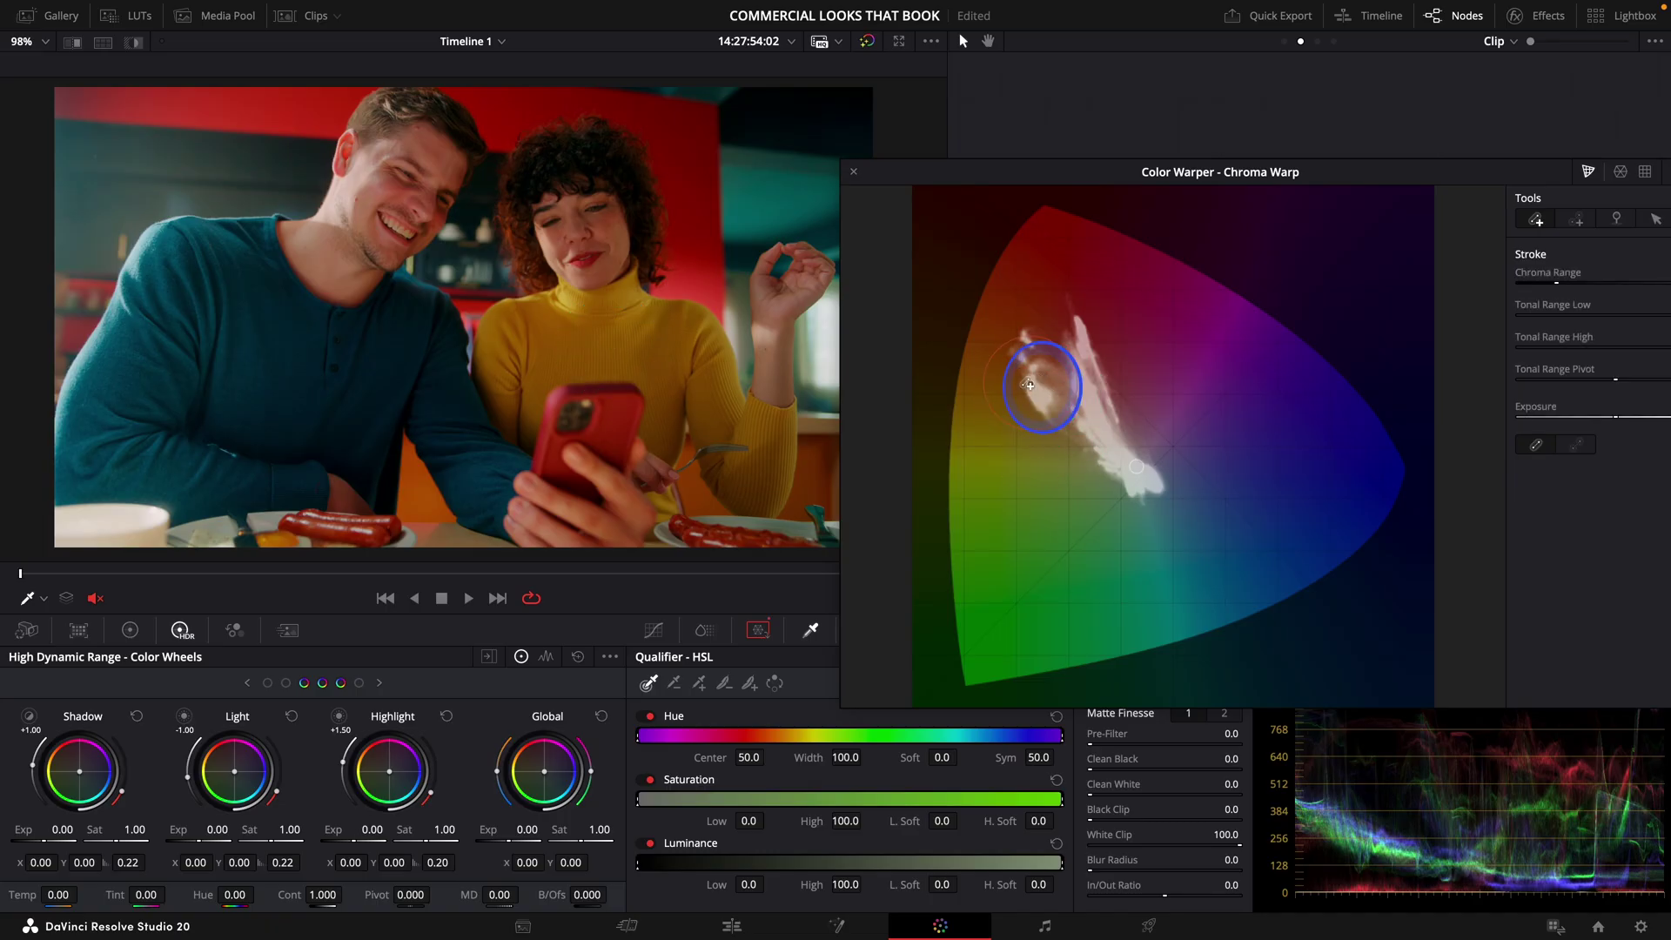
drag(1032, 391, 1006, 381)
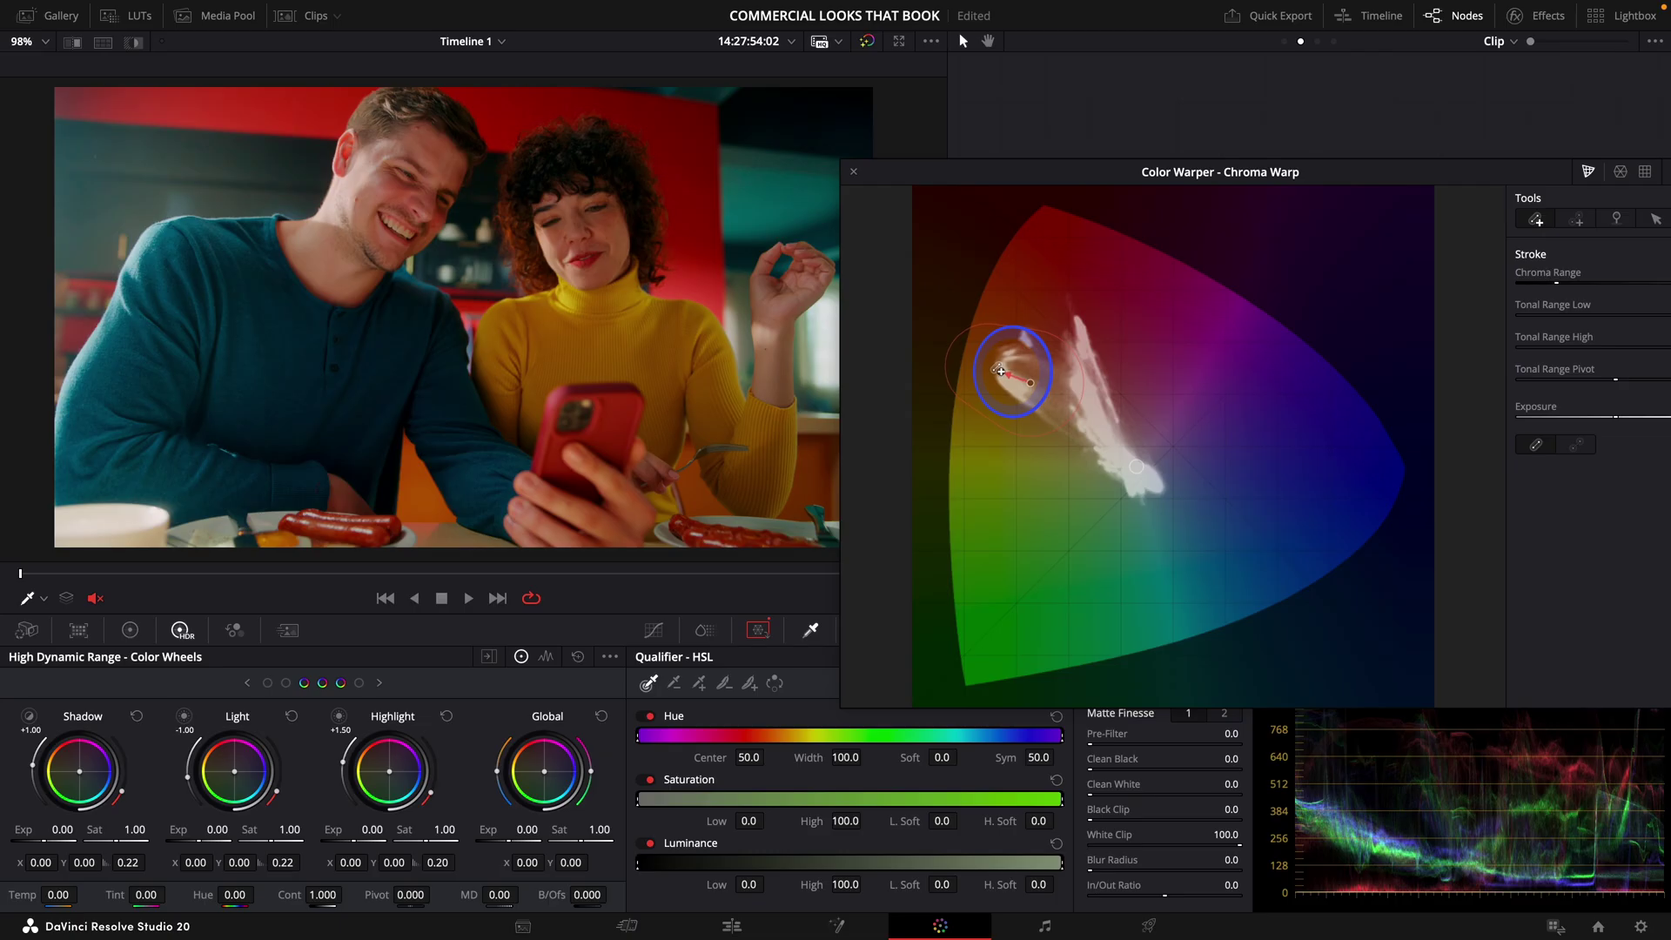
drag(998, 370, 989, 362)
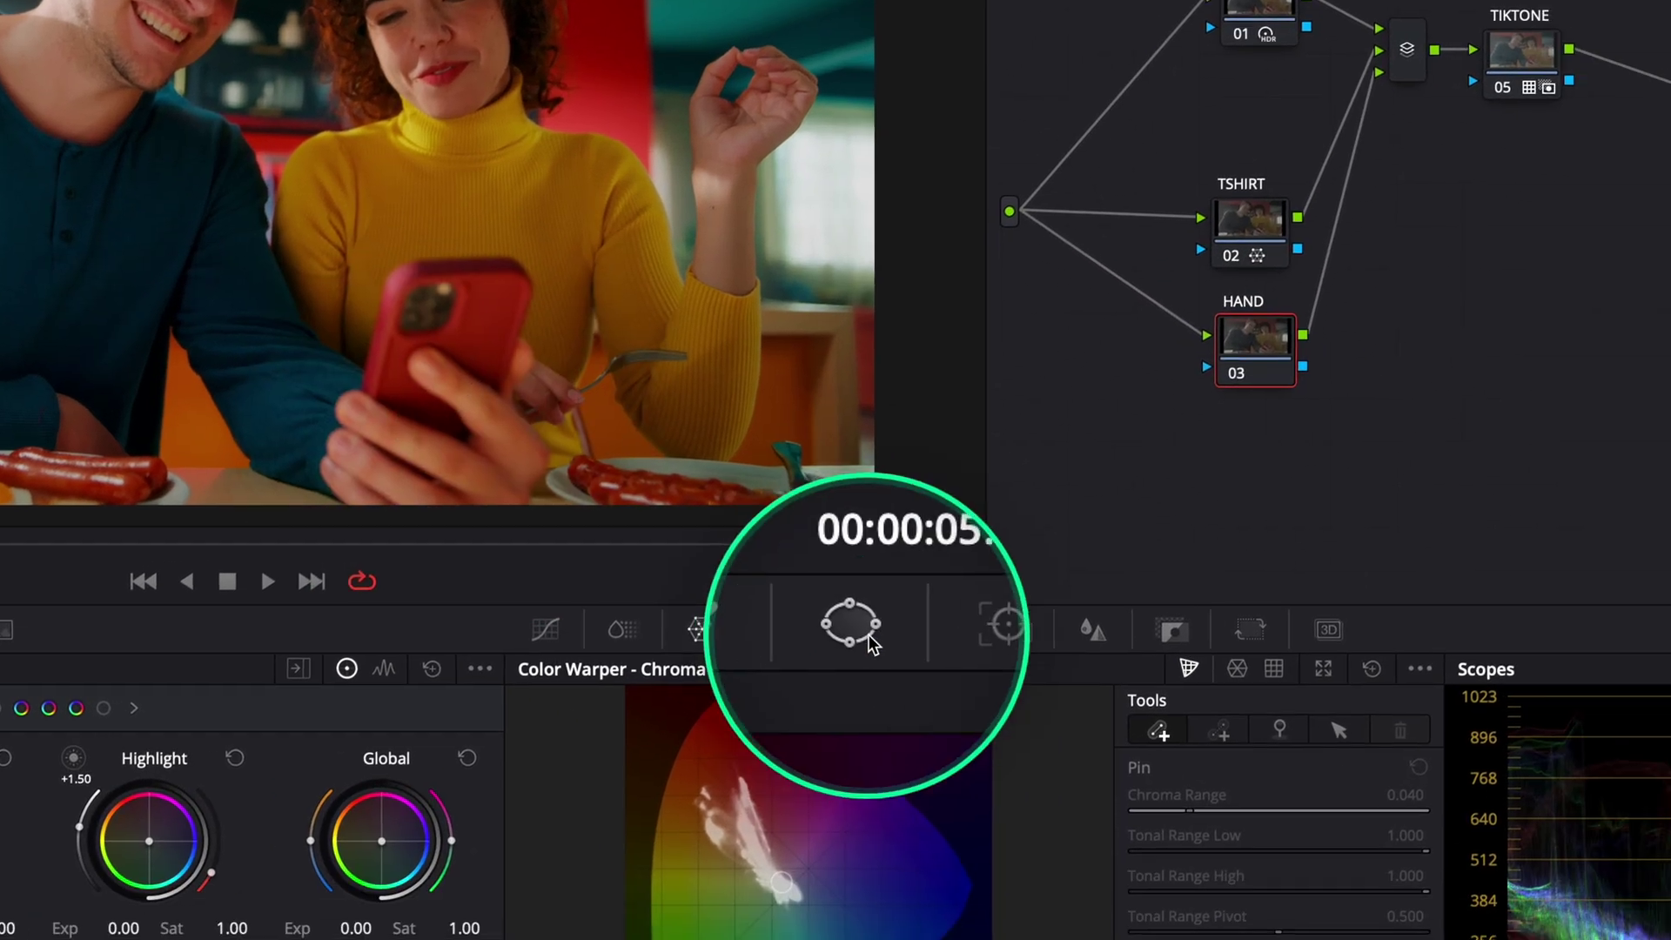
- On the HAND node, place a tilted circular window over the hand holding the phone and slightly shift its skin tone with Chroma Warp
click(1011, 701)
click(706, 899)
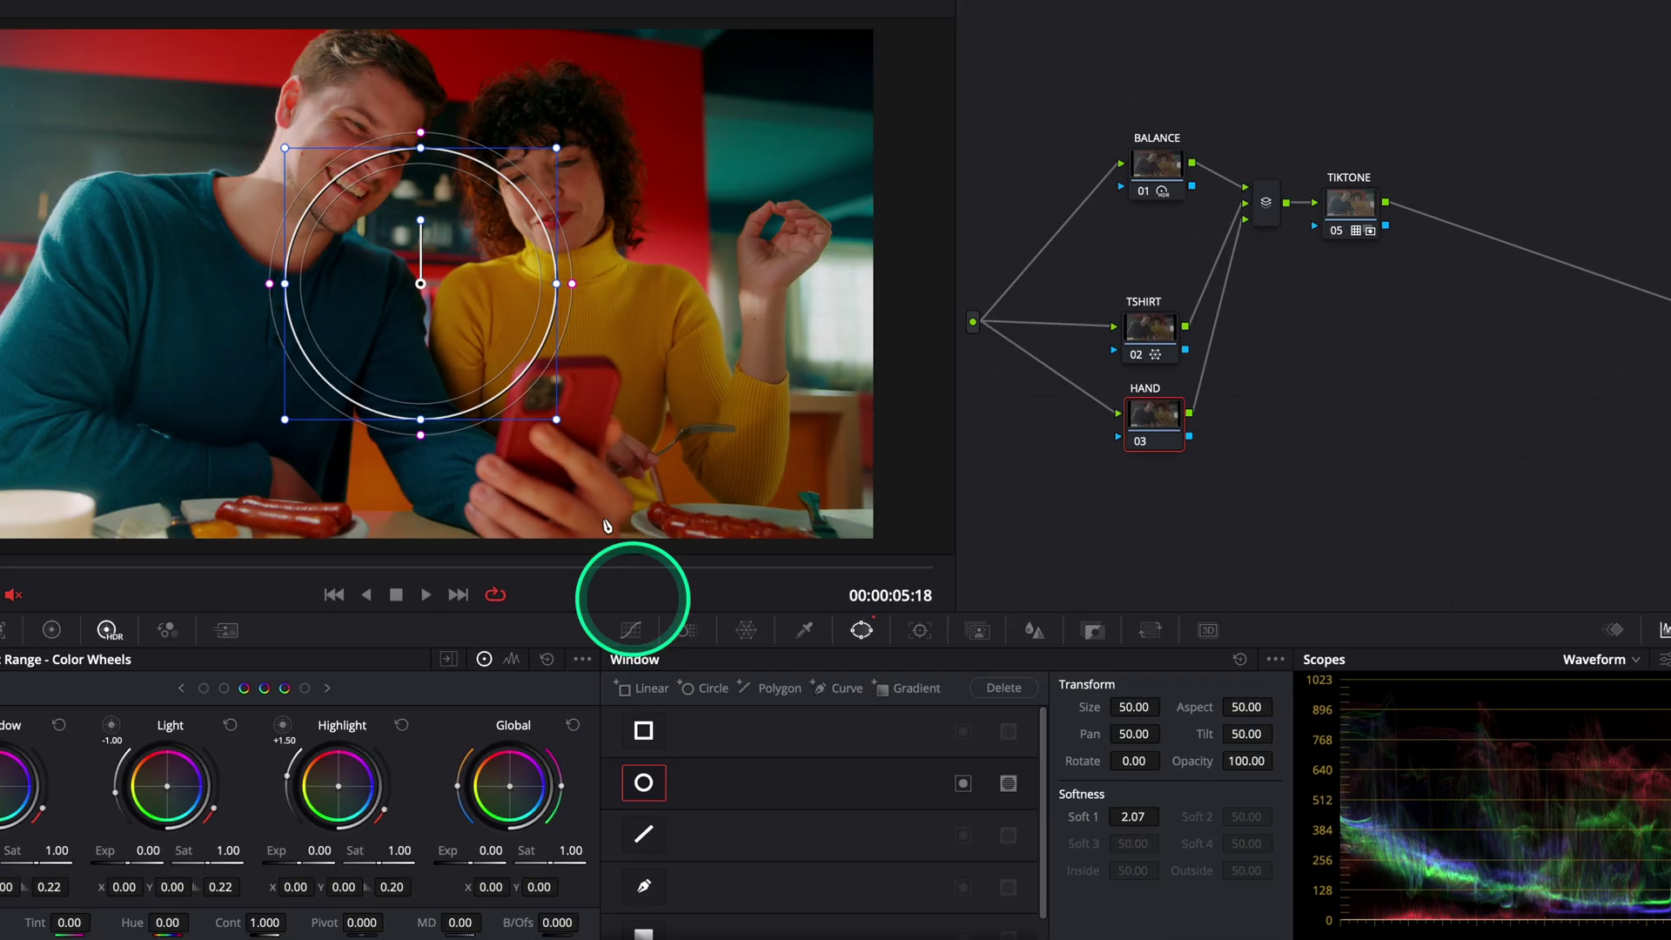
click(744, 639)
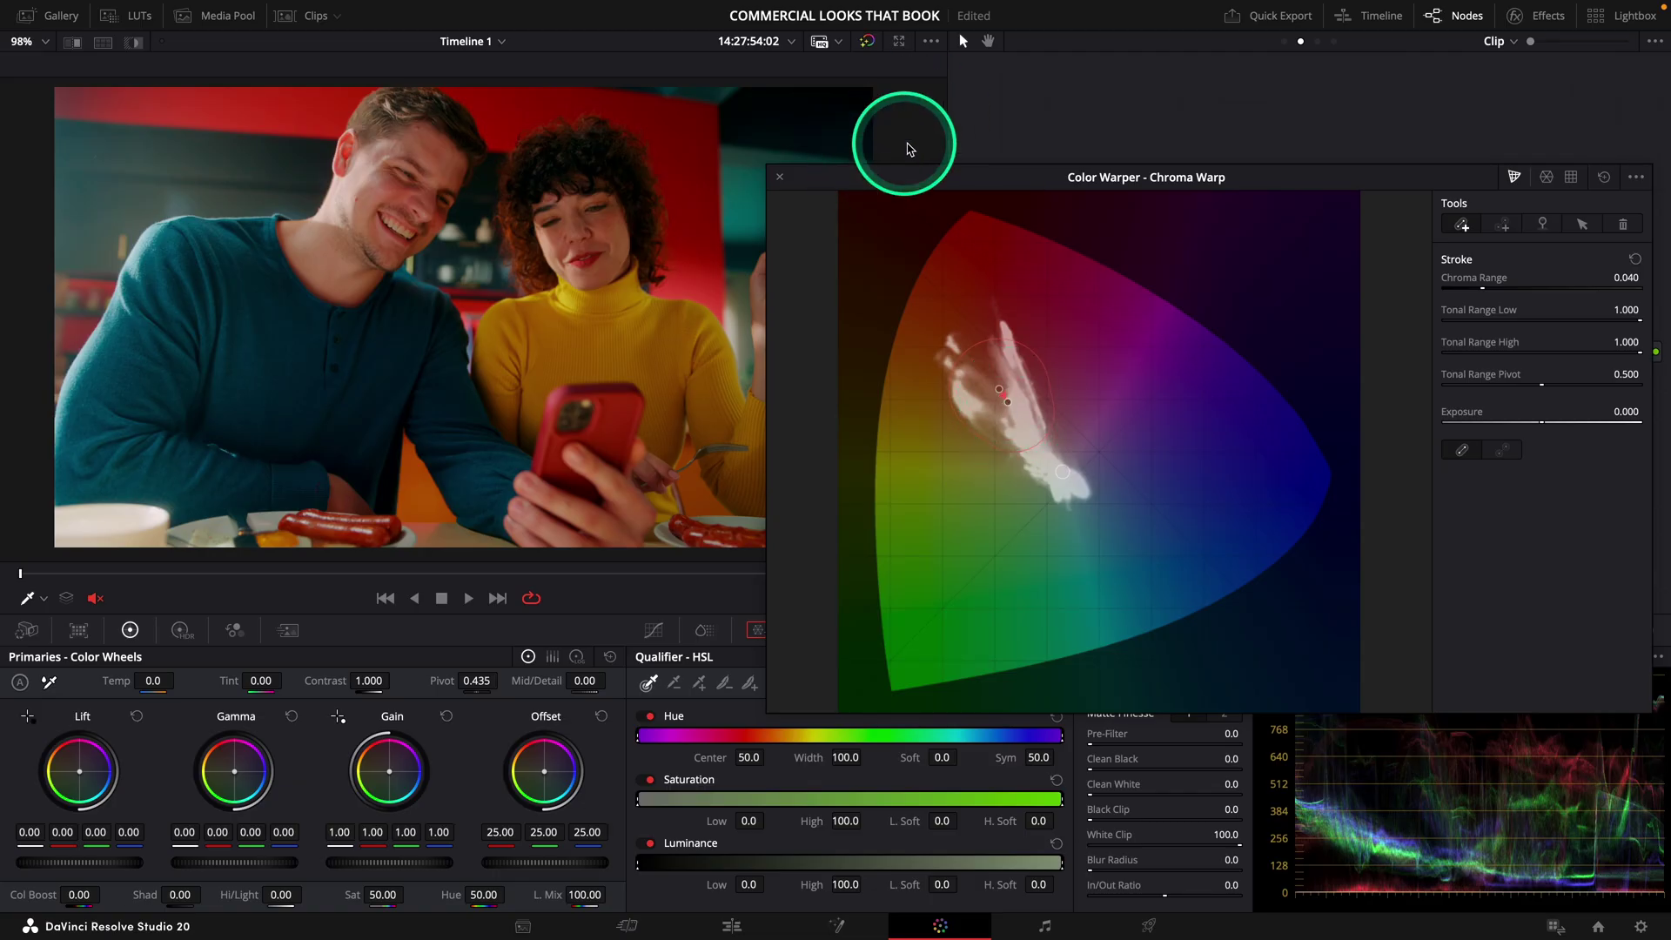
click(780, 179)
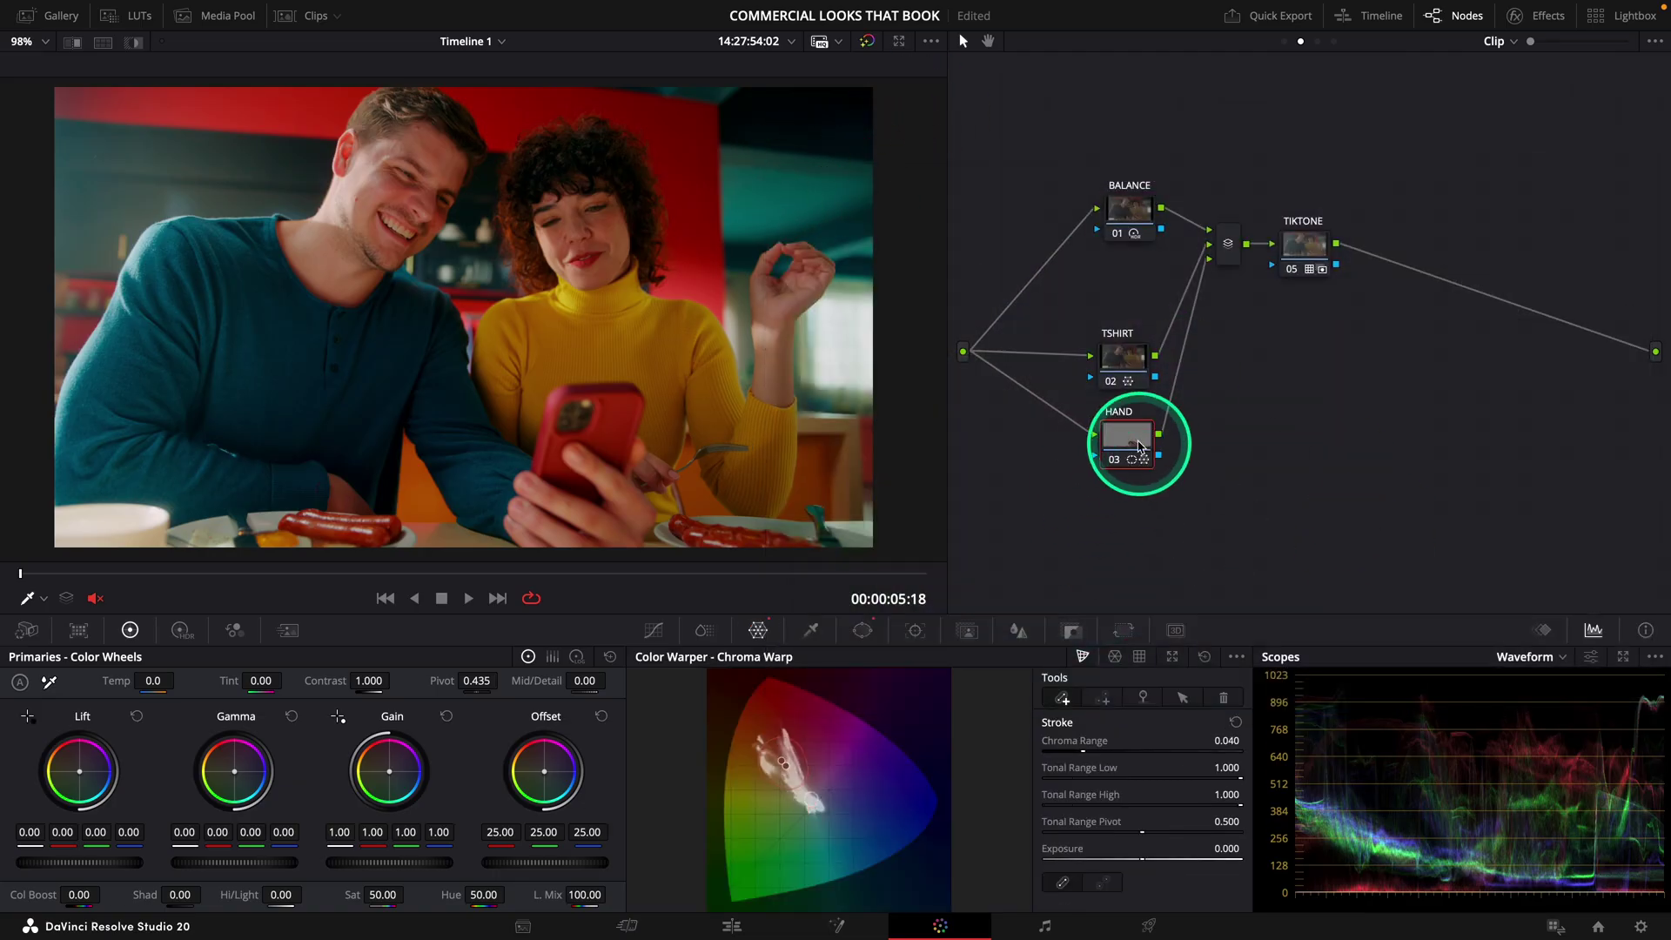
- Track the HAND node's window forward and in reverse through the diner clip
click(915, 632)
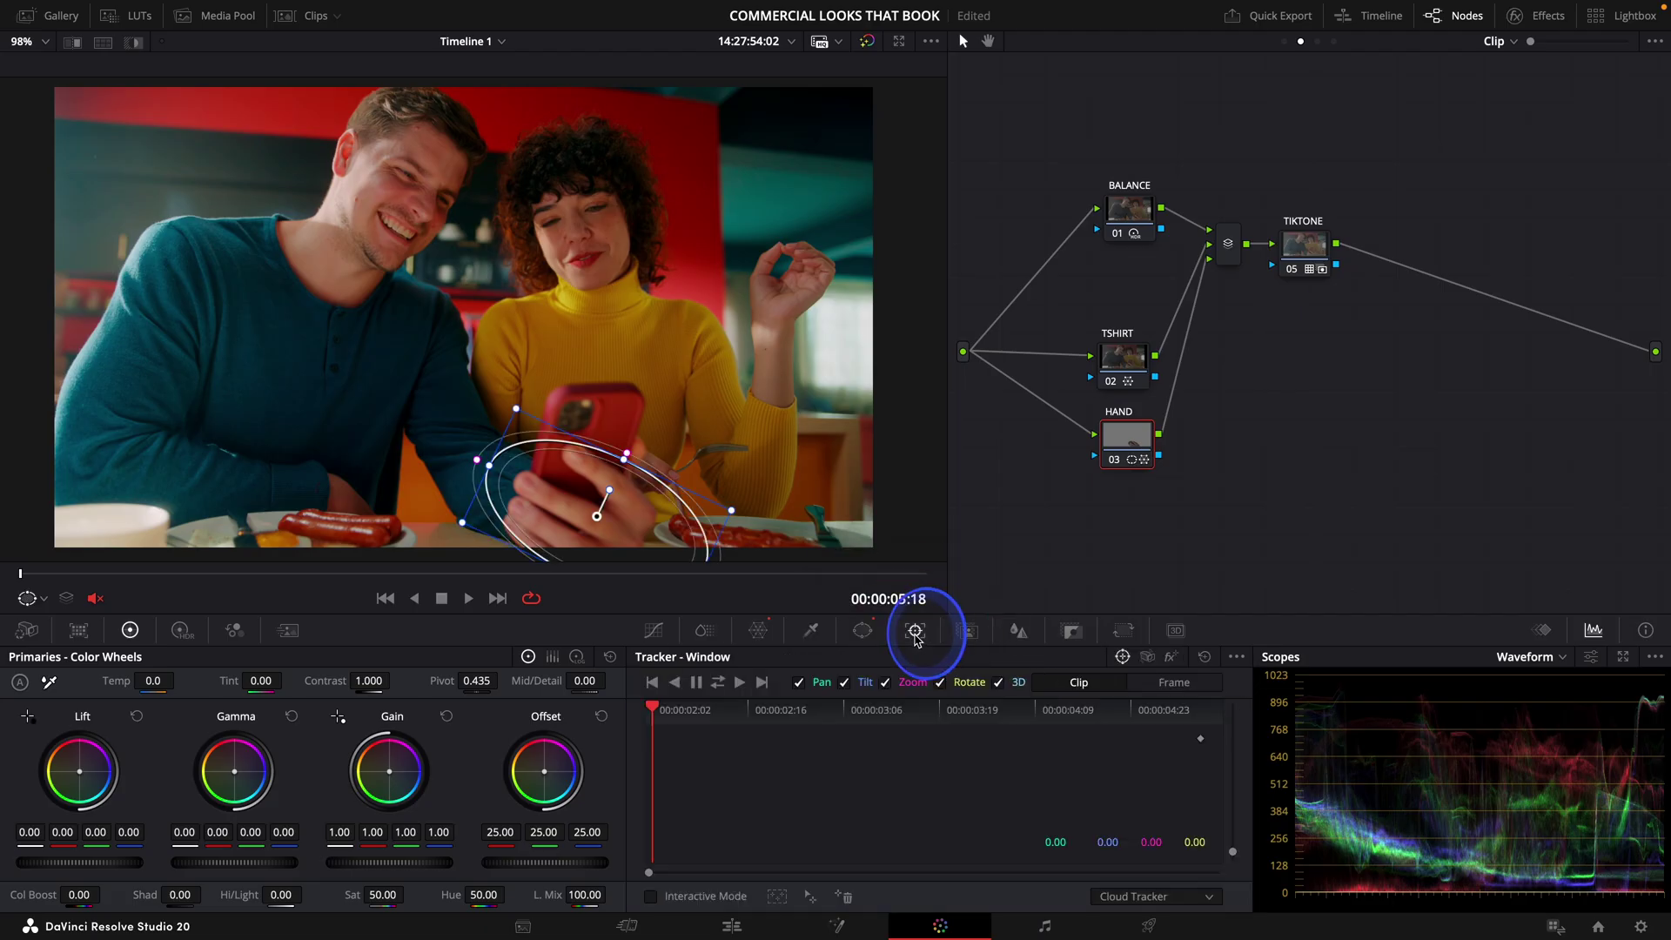
click(718, 682)
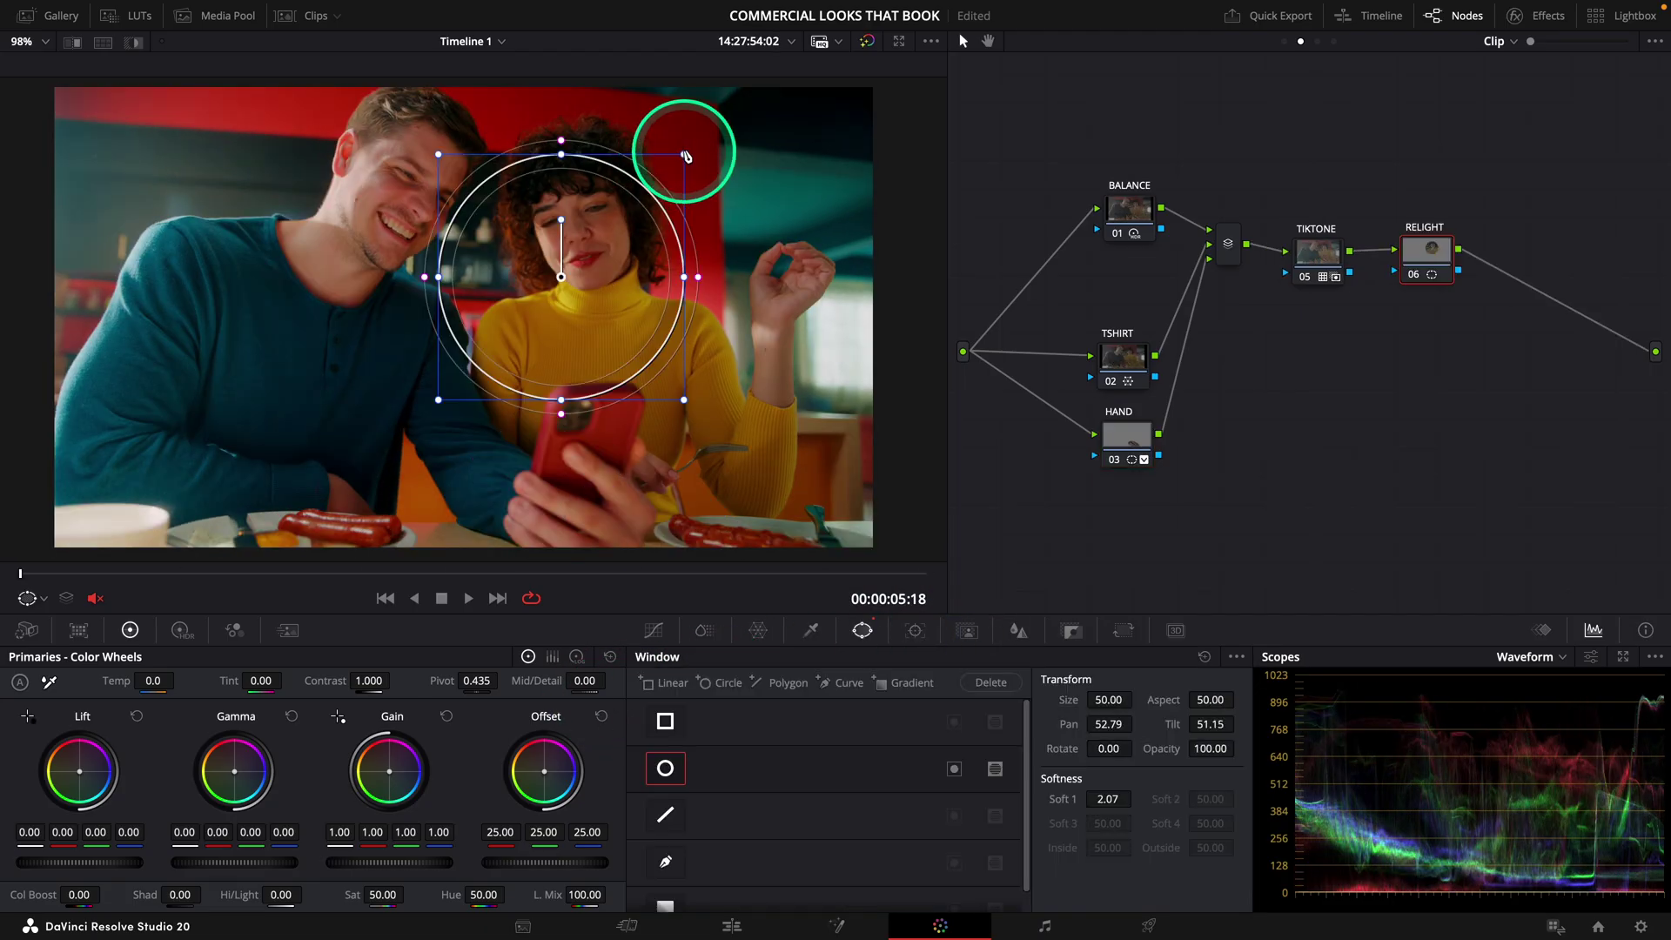
- Fit the RELIGHT node's circular window to the woman's face, rotated about -15 degrees with softness about 10.25, and set HDR Light exposure to 0.51
drag(686, 155, 567, 182)
drag(649, 225, 783, 202)
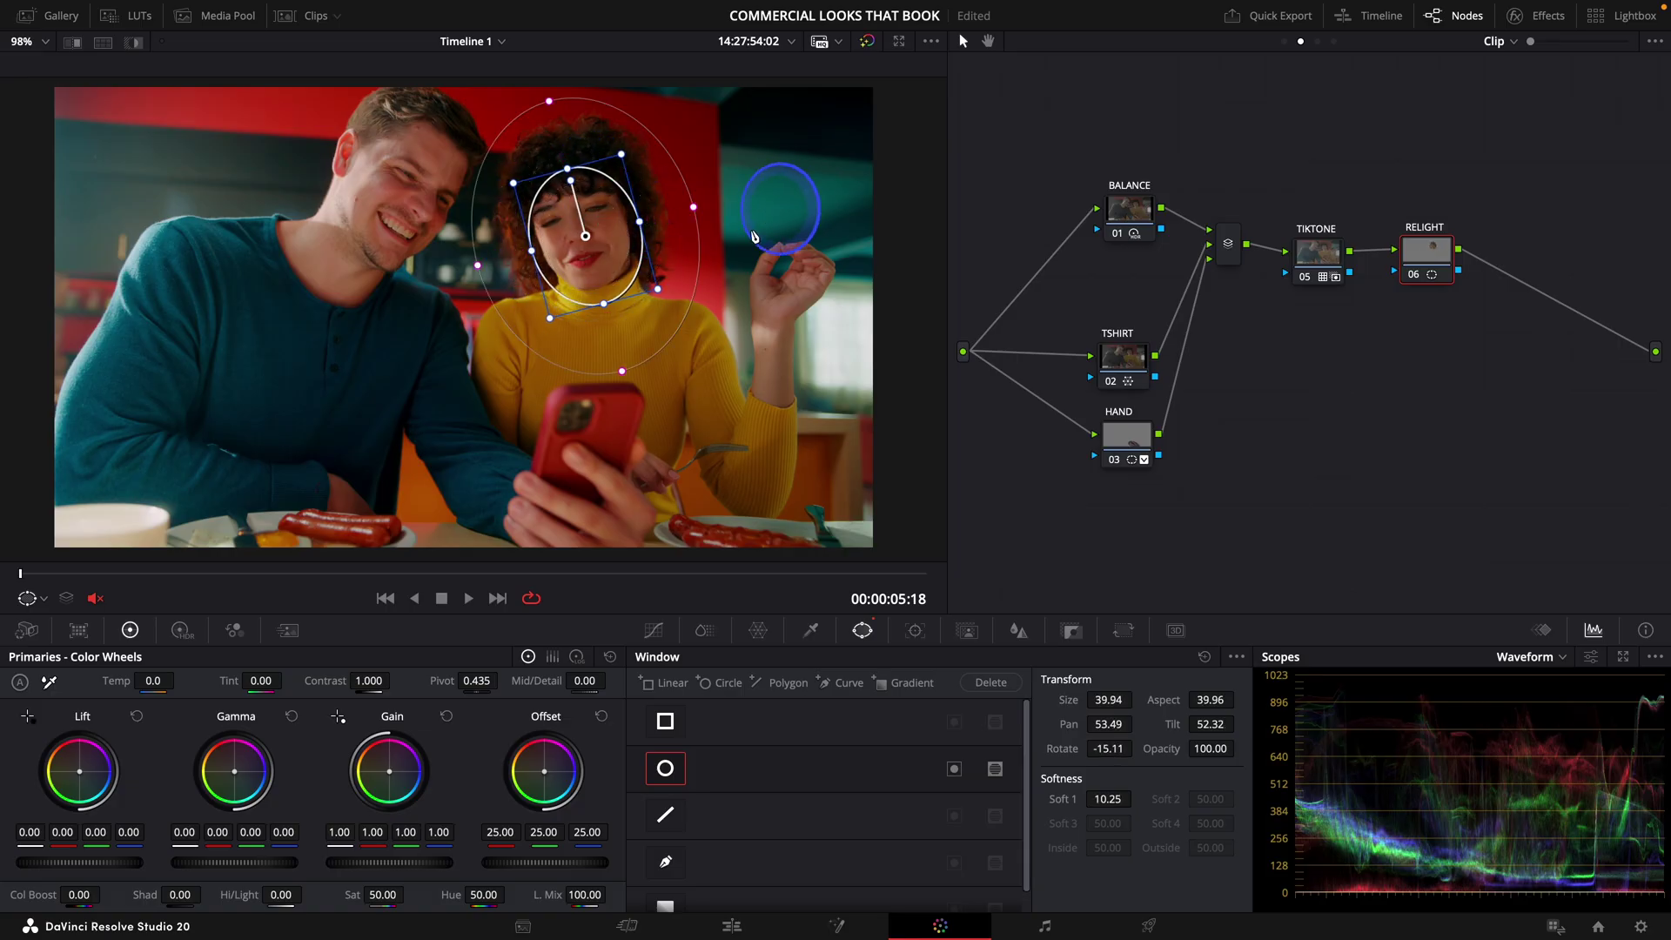
click(181, 630)
drag(30, 721, 41, 722)
drag(183, 719, 184, 721)
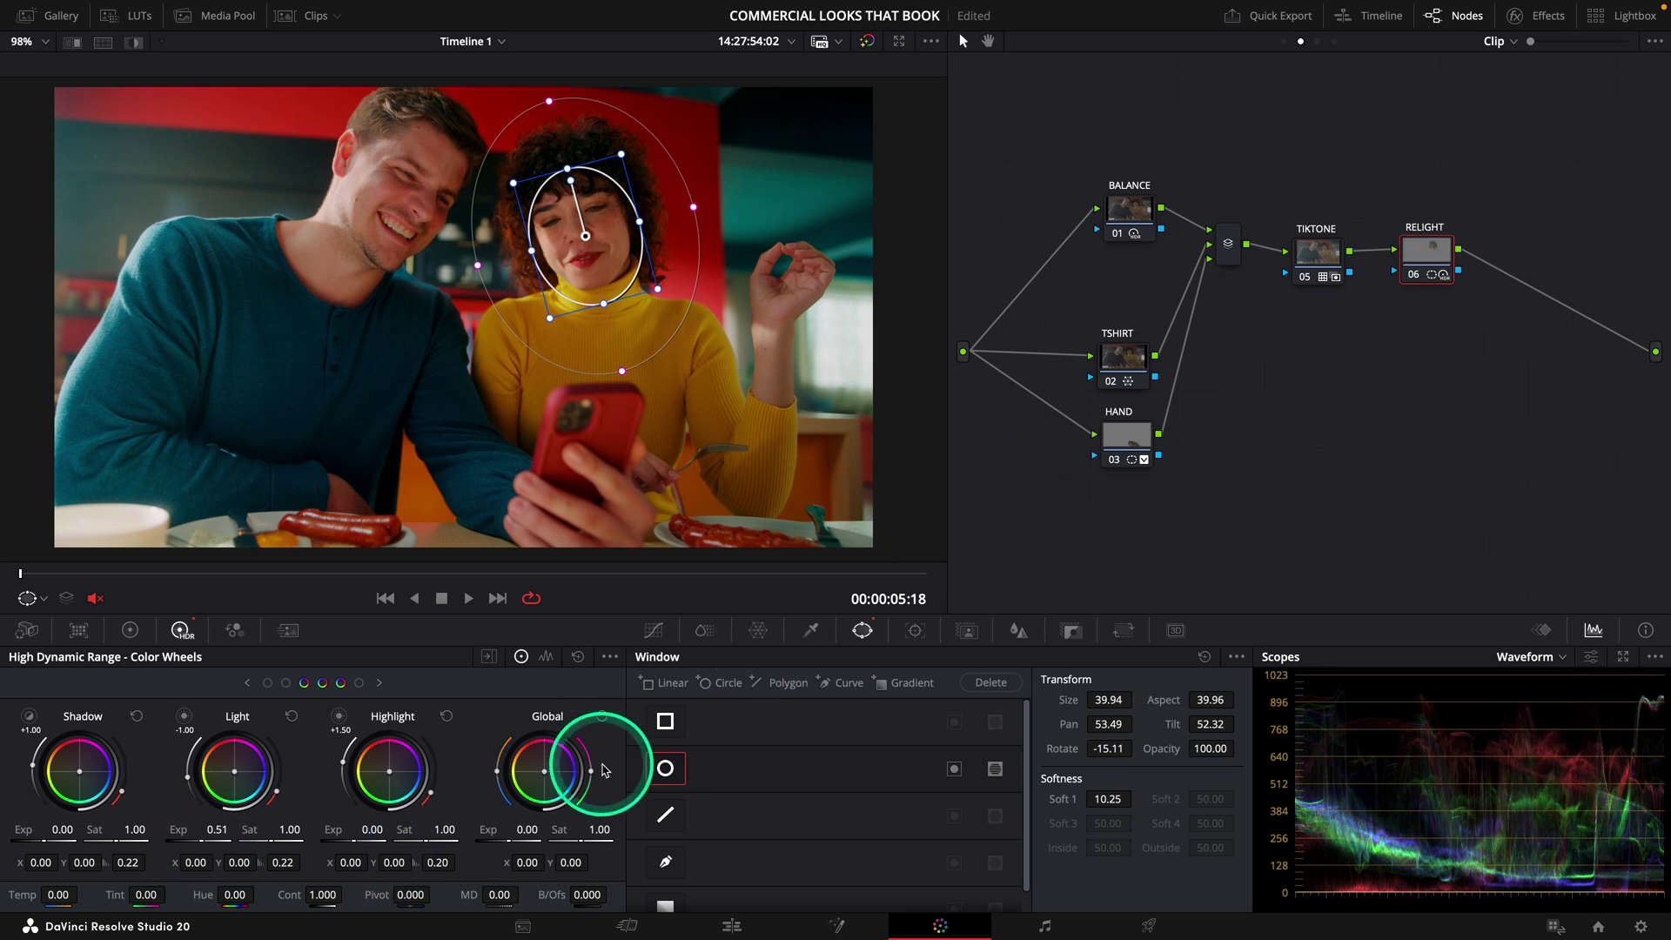
- Add a second circular window to the RELIGHT node and fit it, tilted and softened, around the man's face
click(705, 684)
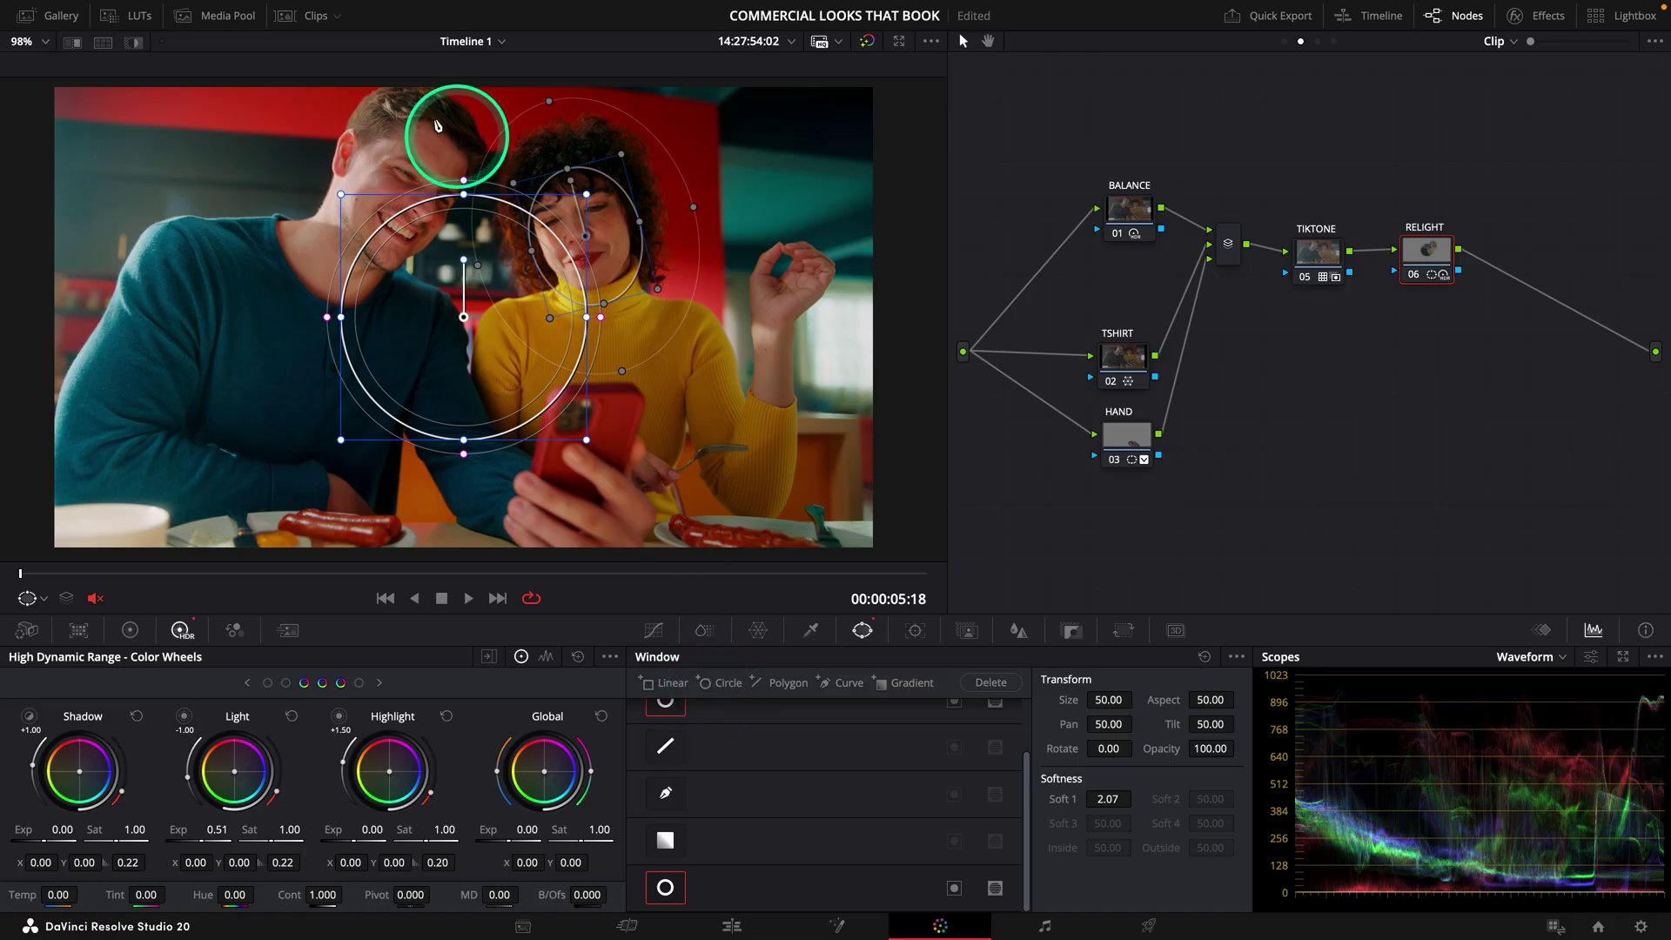
drag(404, 180, 380, 137)
drag(286, 219, 304, 150)
mouse_move(513, 137)
mouse_down()
mouse_move(479, 143)
mouse_move(491, 153)
mouse_up()
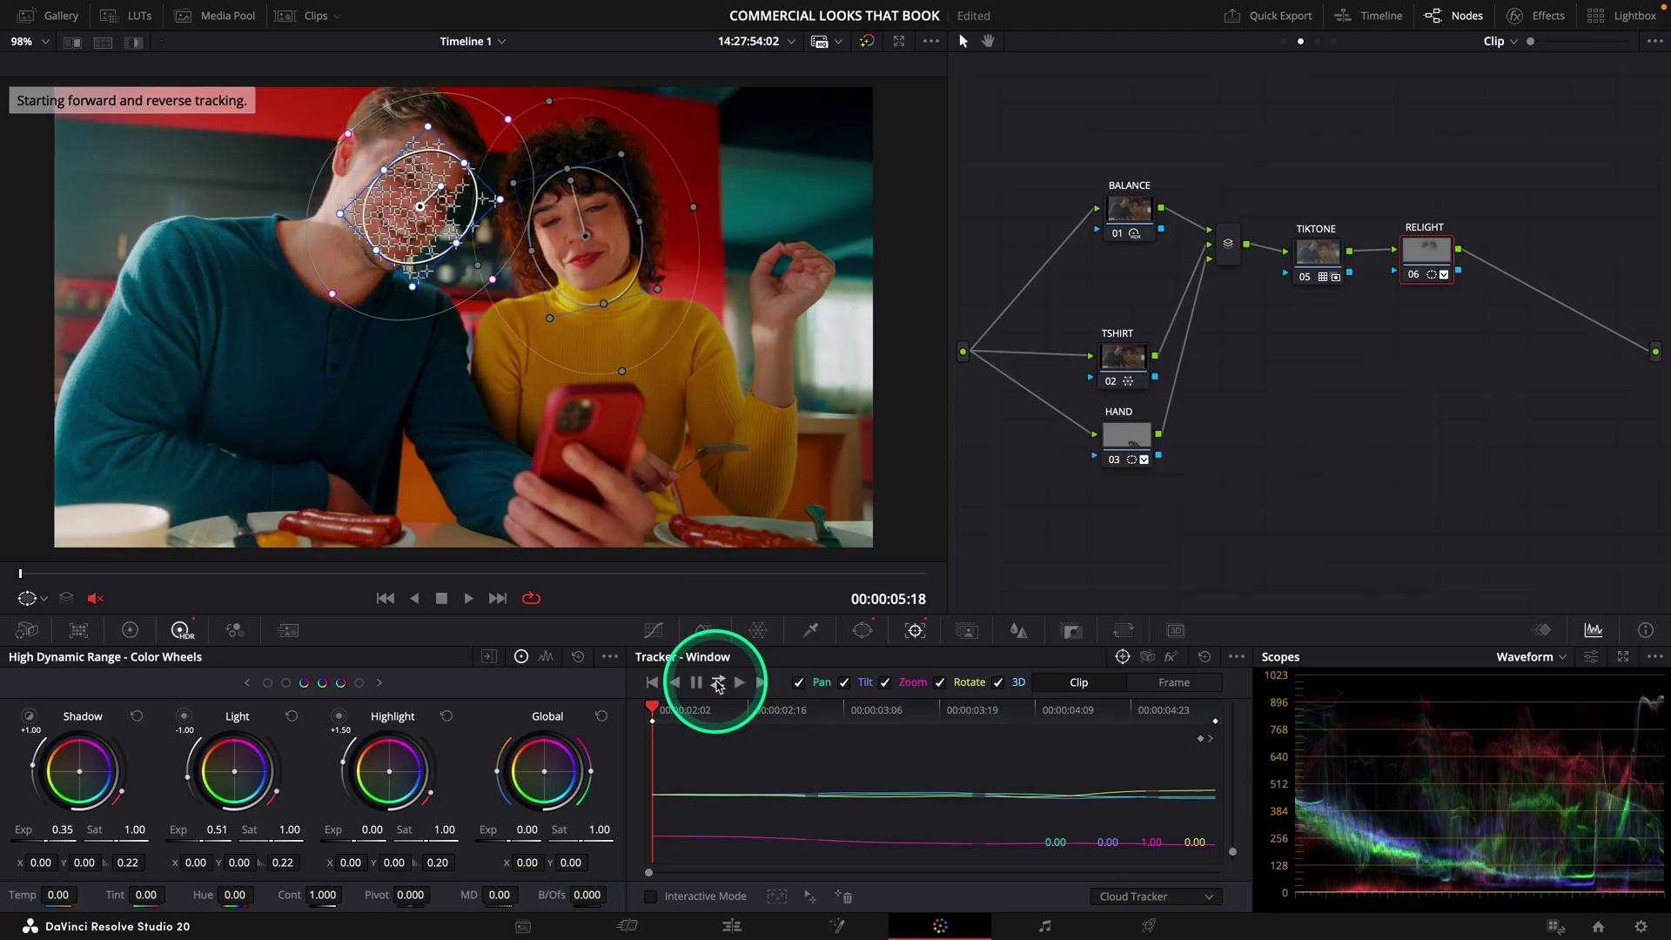
- Set up a vignette on the diner clip with a window and a custom curve adjustment
click(863, 630)
click(652, 630)
click(911, 763)
- Compare the diner clip with all grades bypassed and enabled in full screen
key(super+f)
key(shift+d)
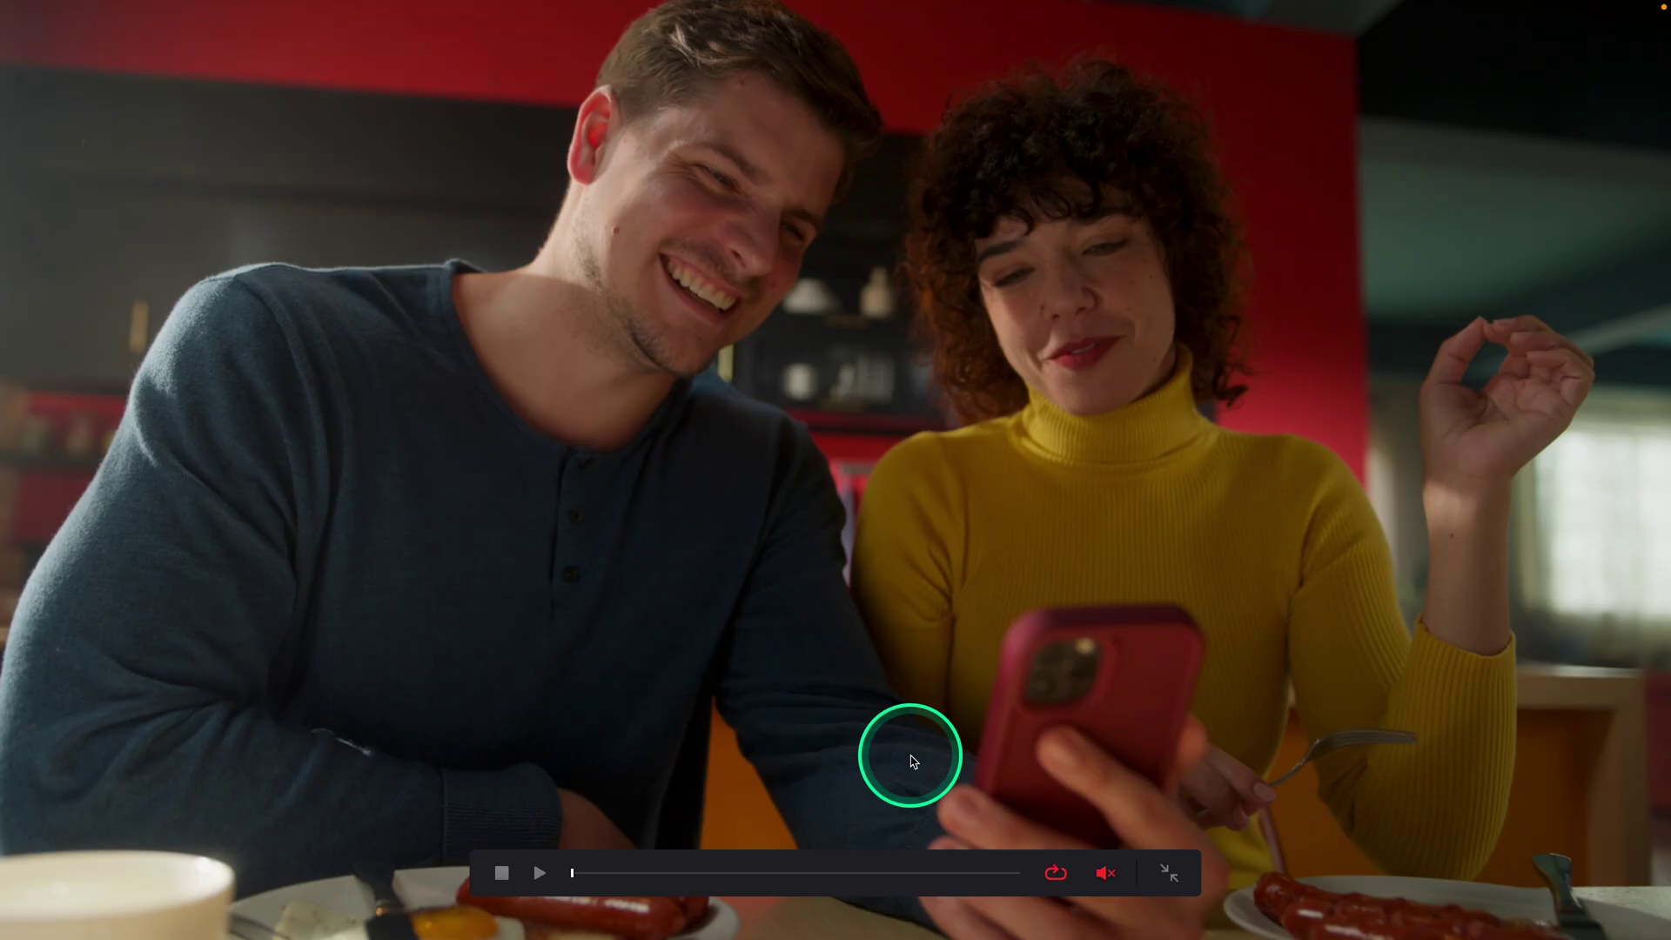
key(shift+d)
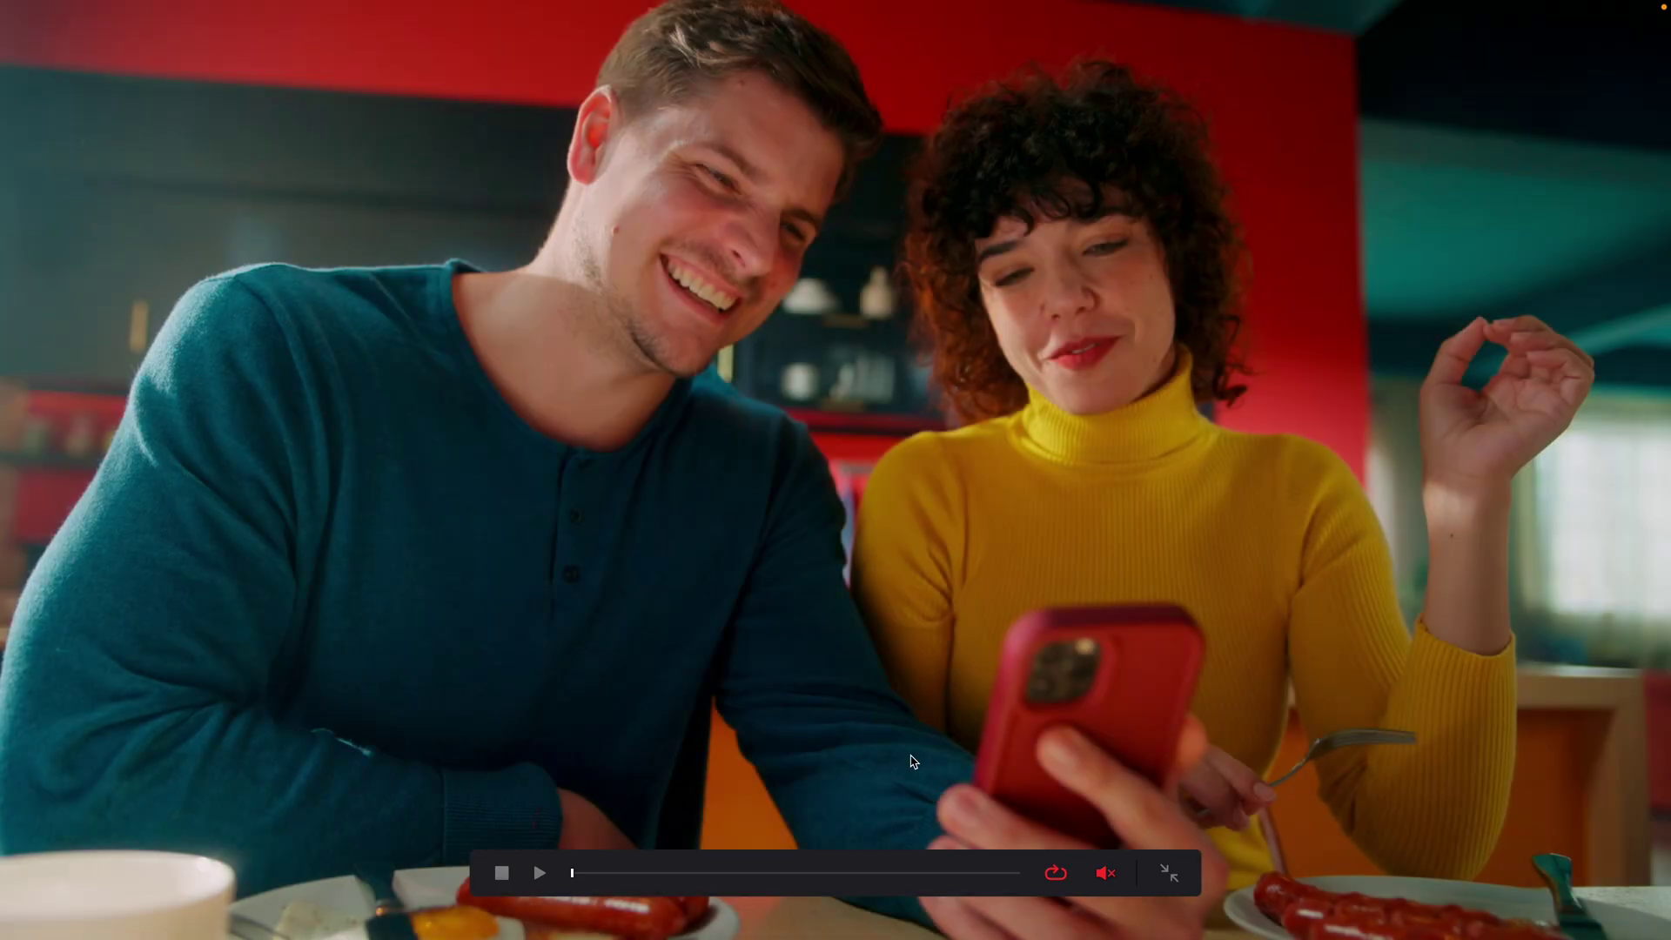